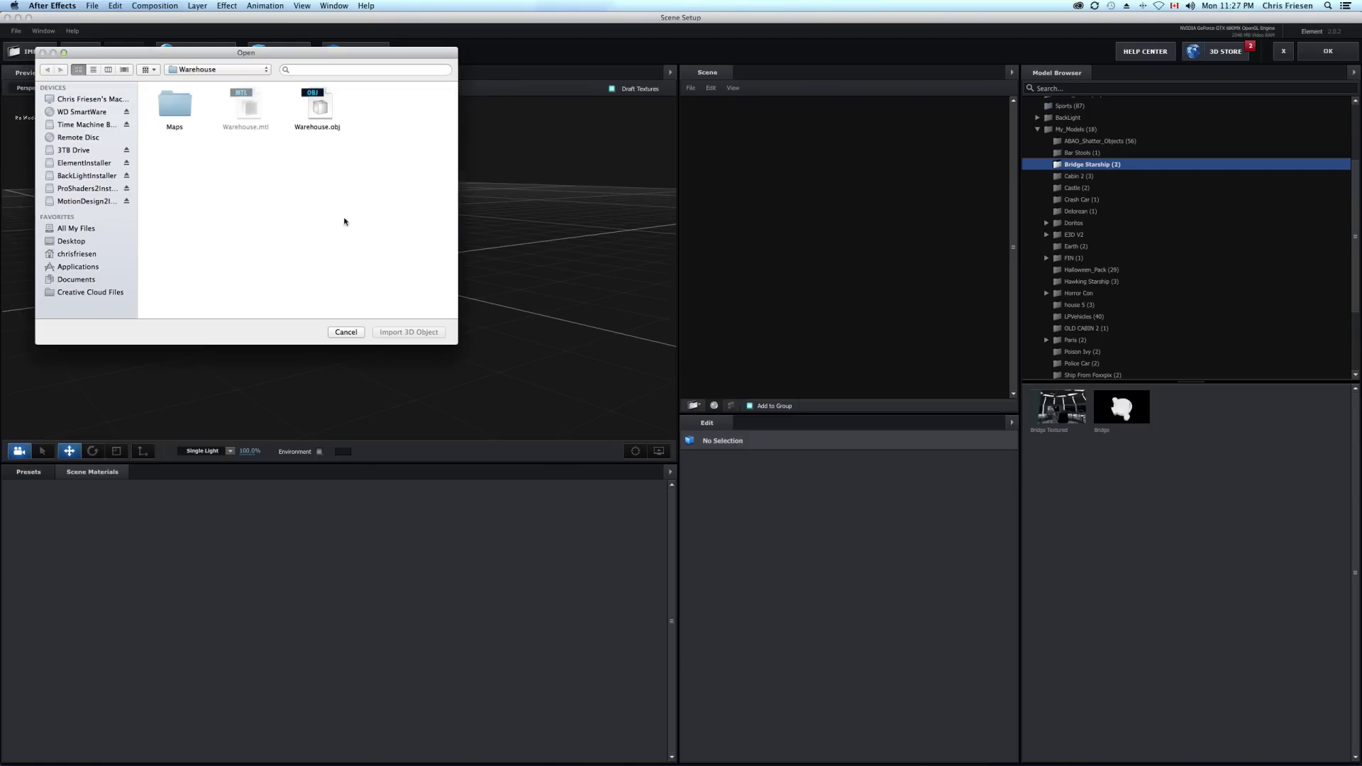
Step: Import Warehouse.obj from the Warehouse folder and accept its Physical Shader import preferences
{"action": "left_click_drag", "start_coordinate": [309, 56], "coordinate": [310, 51]}
{"action": "left_click", "coordinate": [318, 101]}
{"action": "double_click", "coordinate": [169, 105]}
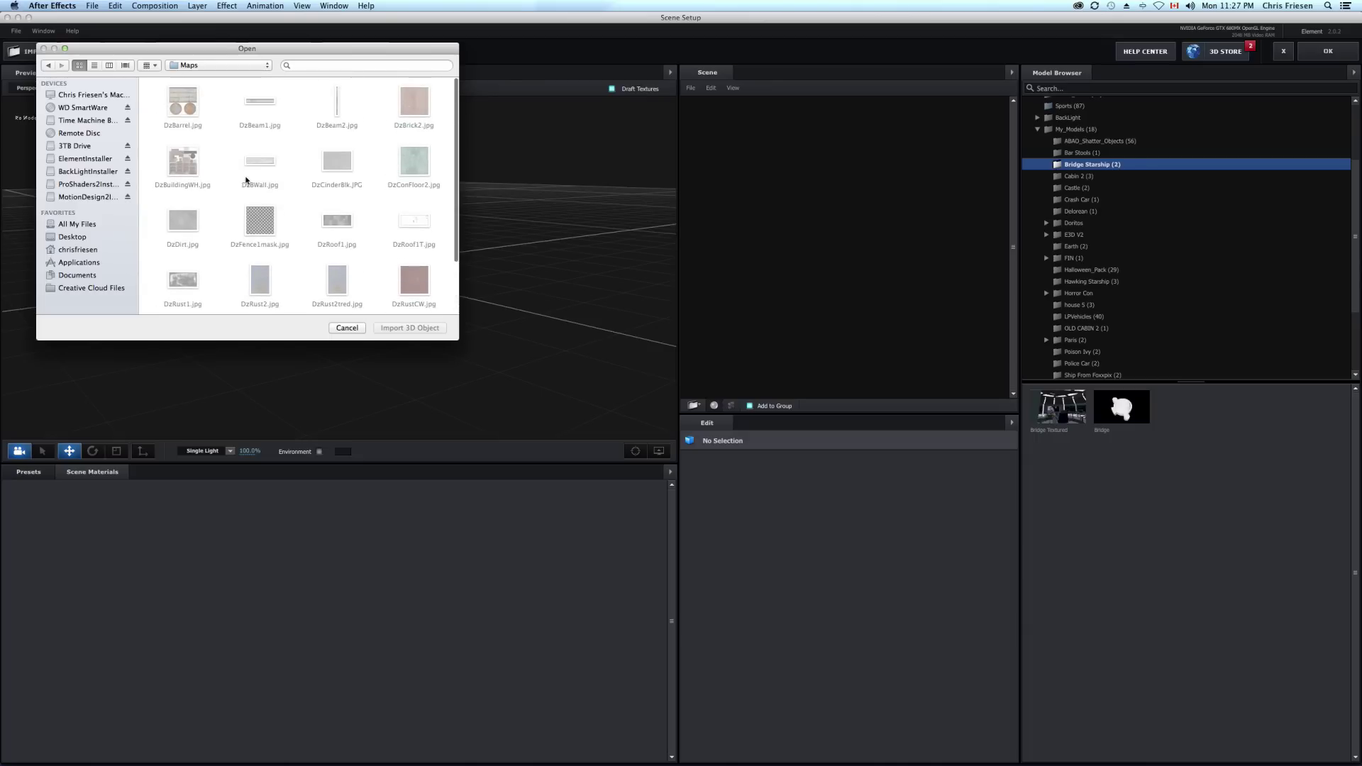
{"action": "left_click", "coordinate": [48, 65]}
{"action": "double_click", "coordinate": [319, 103]}
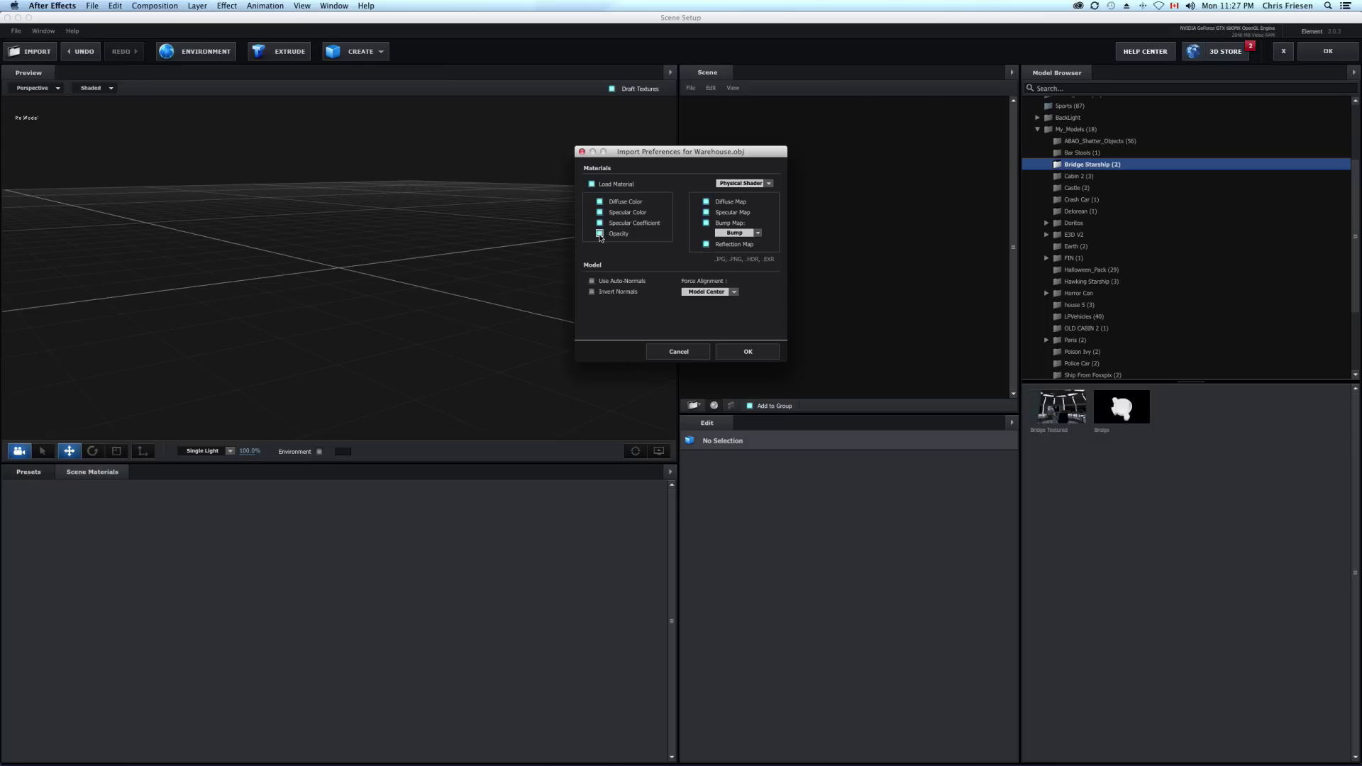
{"action": "left_click", "coordinate": [747, 352]}
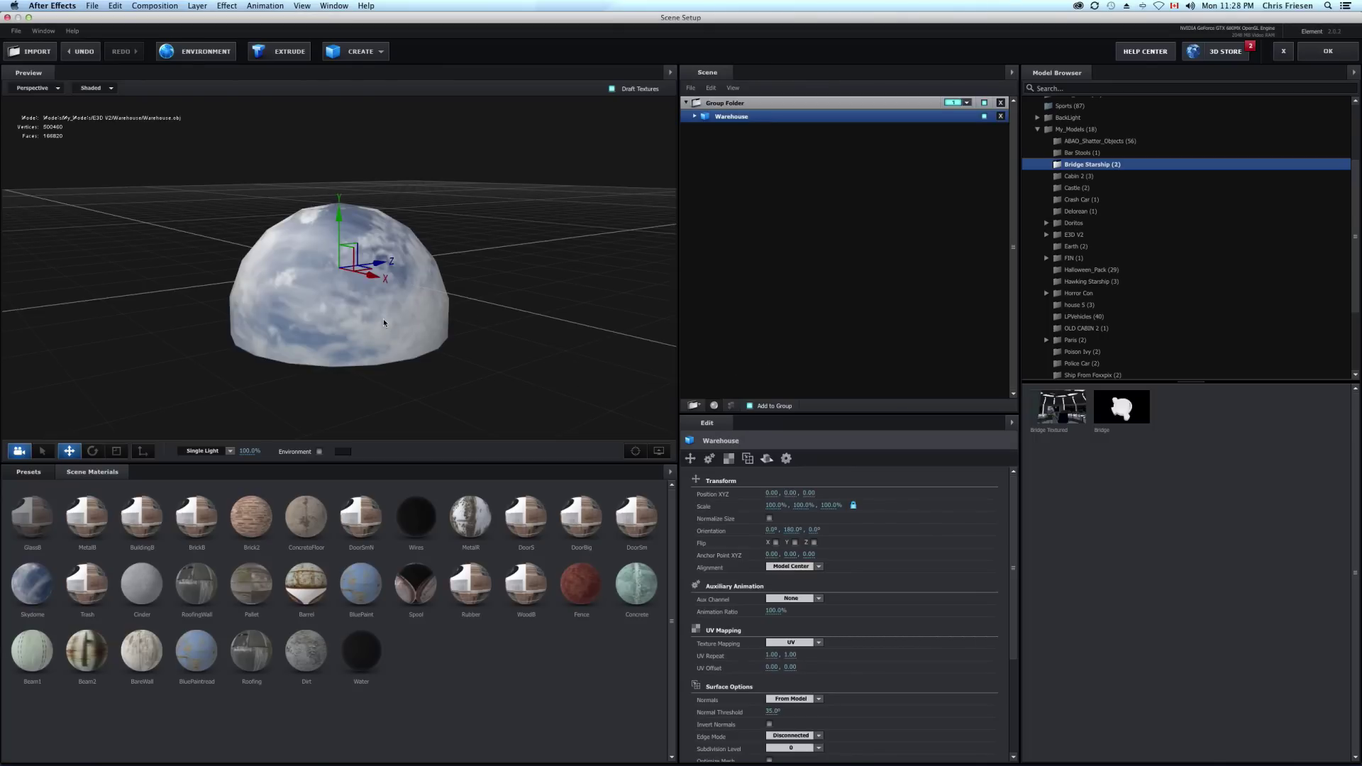
Step: Expand the warehouse's materials and hide the Skydome
{"action": "mouse_move", "coordinate": [539, 252]}
{"action": "left_mouse_down"}
{"action": "mouse_move", "coordinate": [483, 256]}
{"action": "mouse_move", "coordinate": [499, 213]}
{"action": "mouse_move", "coordinate": [515, 244]}
{"action": "left_mouse_up"}
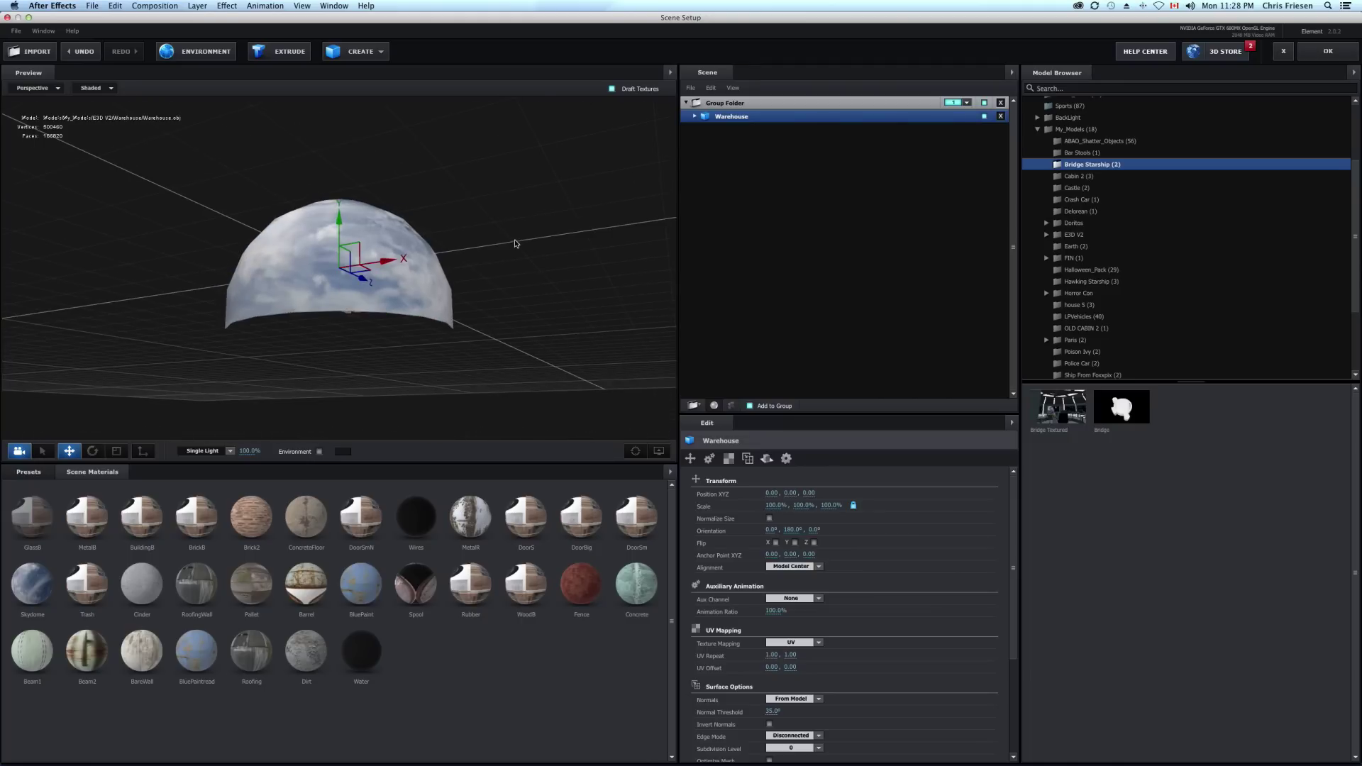
{"action": "left_click", "coordinate": [694, 118]}
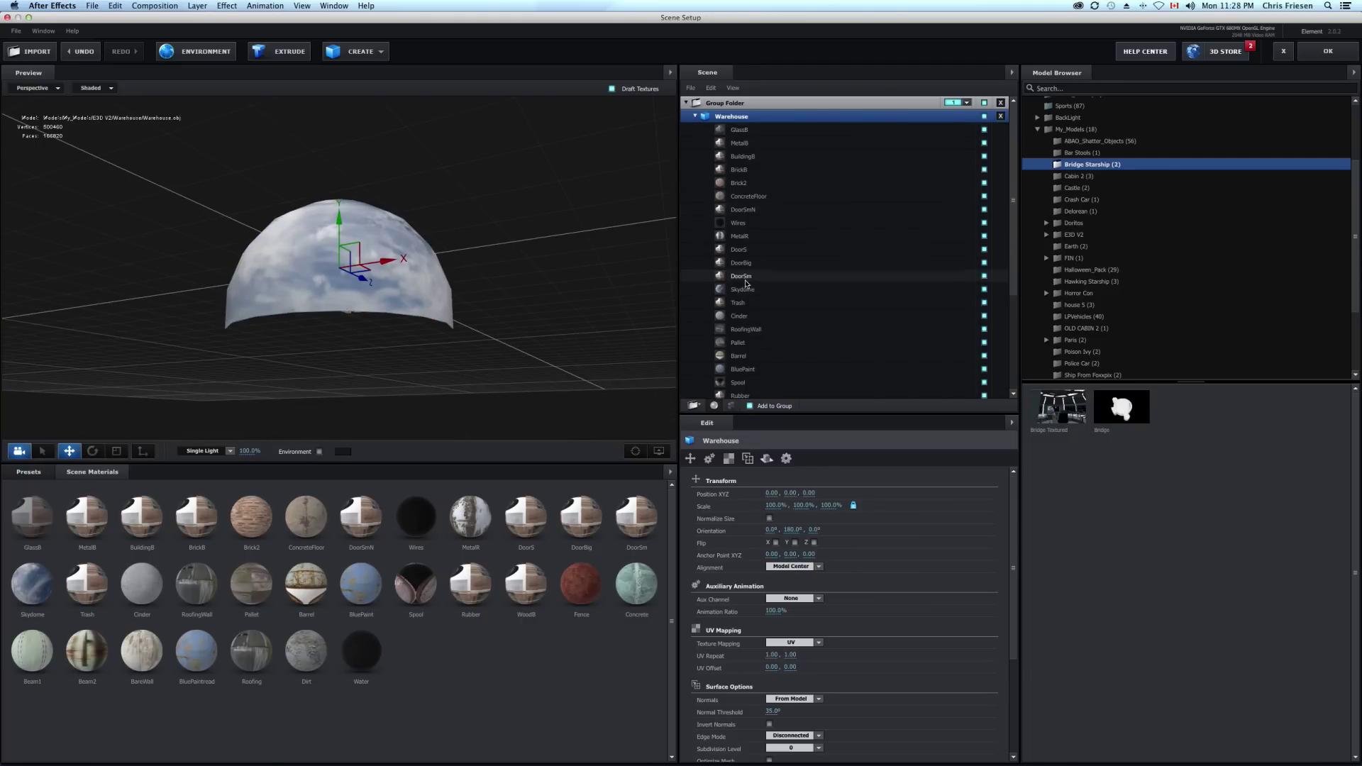
{"action": "left_click", "coordinate": [984, 290]}
Step: Align the warehouse model to Bottom and apply the scene back to After Effects
{"action": "left_click_drag", "start_coordinate": [525, 289], "coordinate": [486, 304]}
{"action": "right_click_drag", "start_coordinate": [487, 304], "coordinate": [508, 335]}
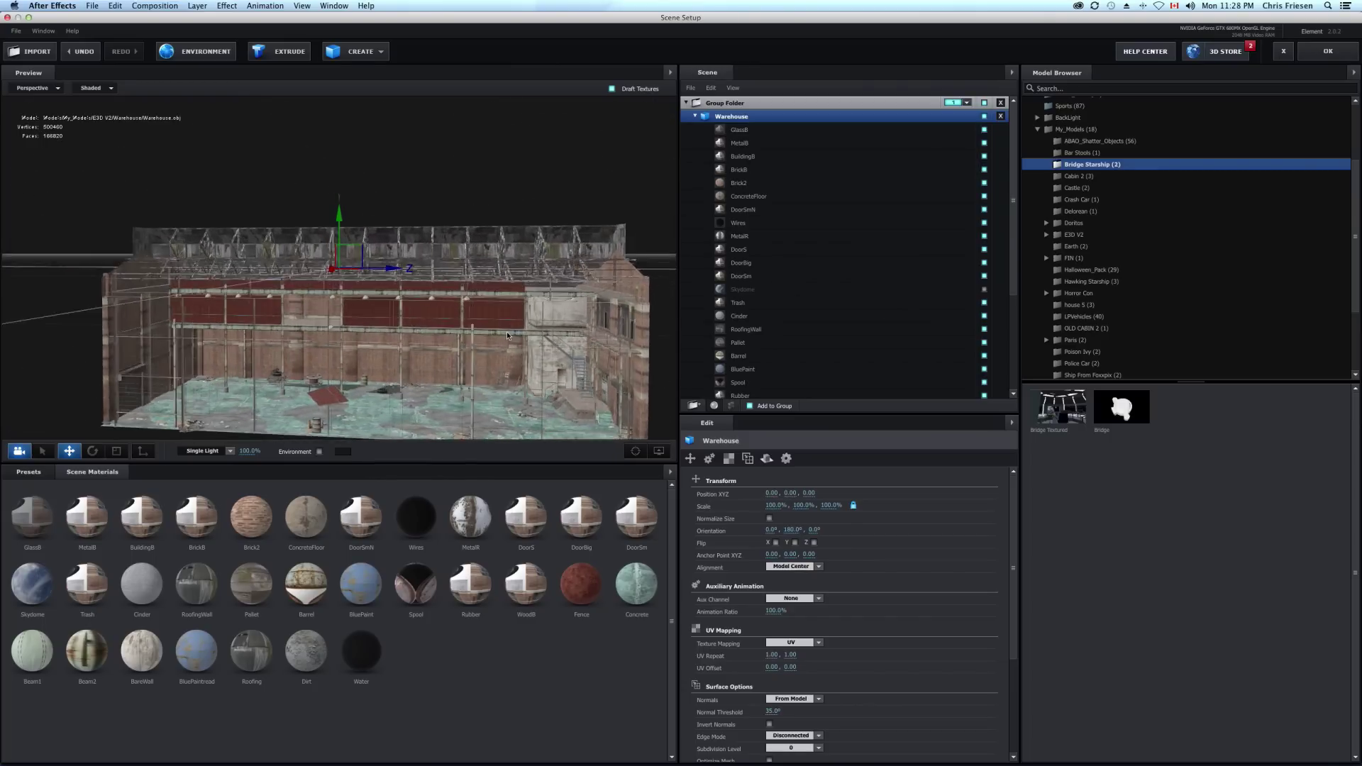
{"action": "left_click_drag", "start_coordinate": [791, 555], "coordinate": [792, 556]}
{"action": "left_click_drag", "start_coordinate": [420, 319], "coordinate": [447, 341]}
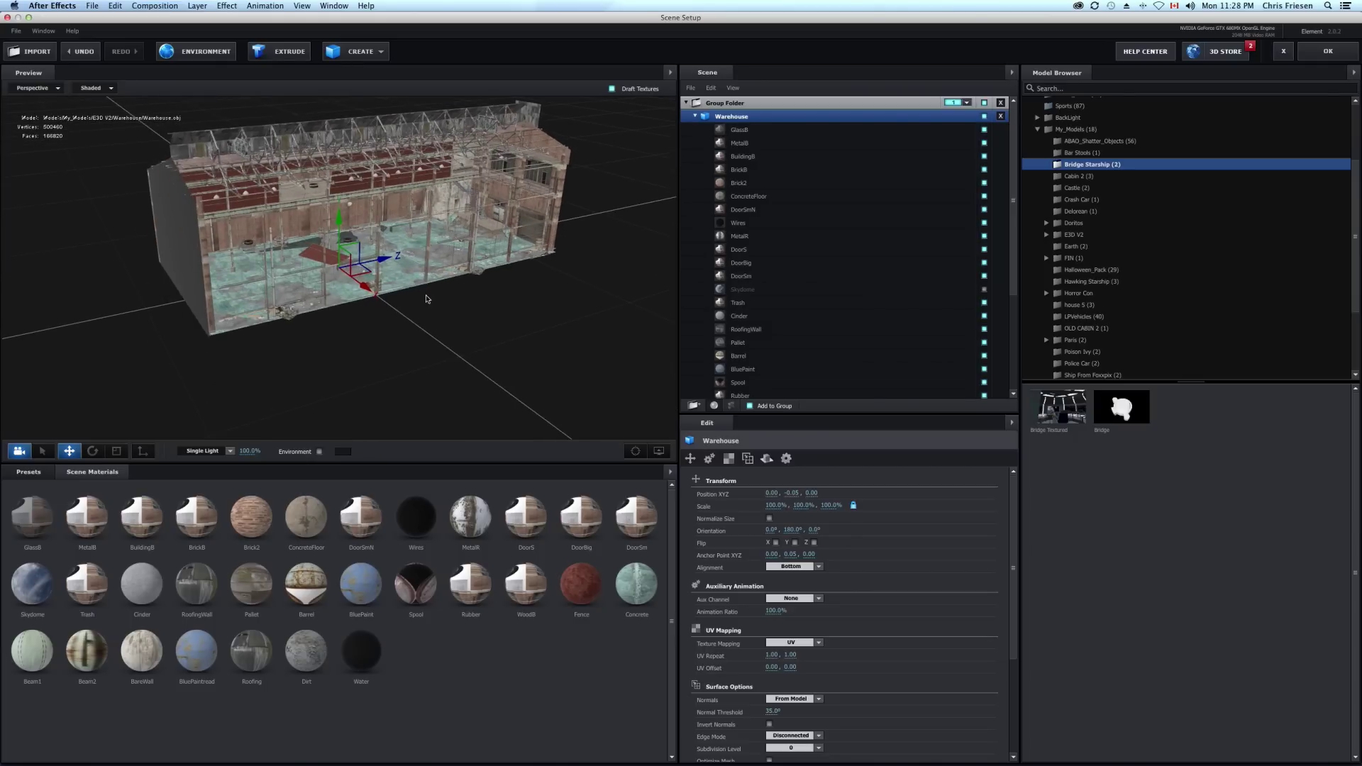
{"action": "left_click", "coordinate": [1327, 51]}
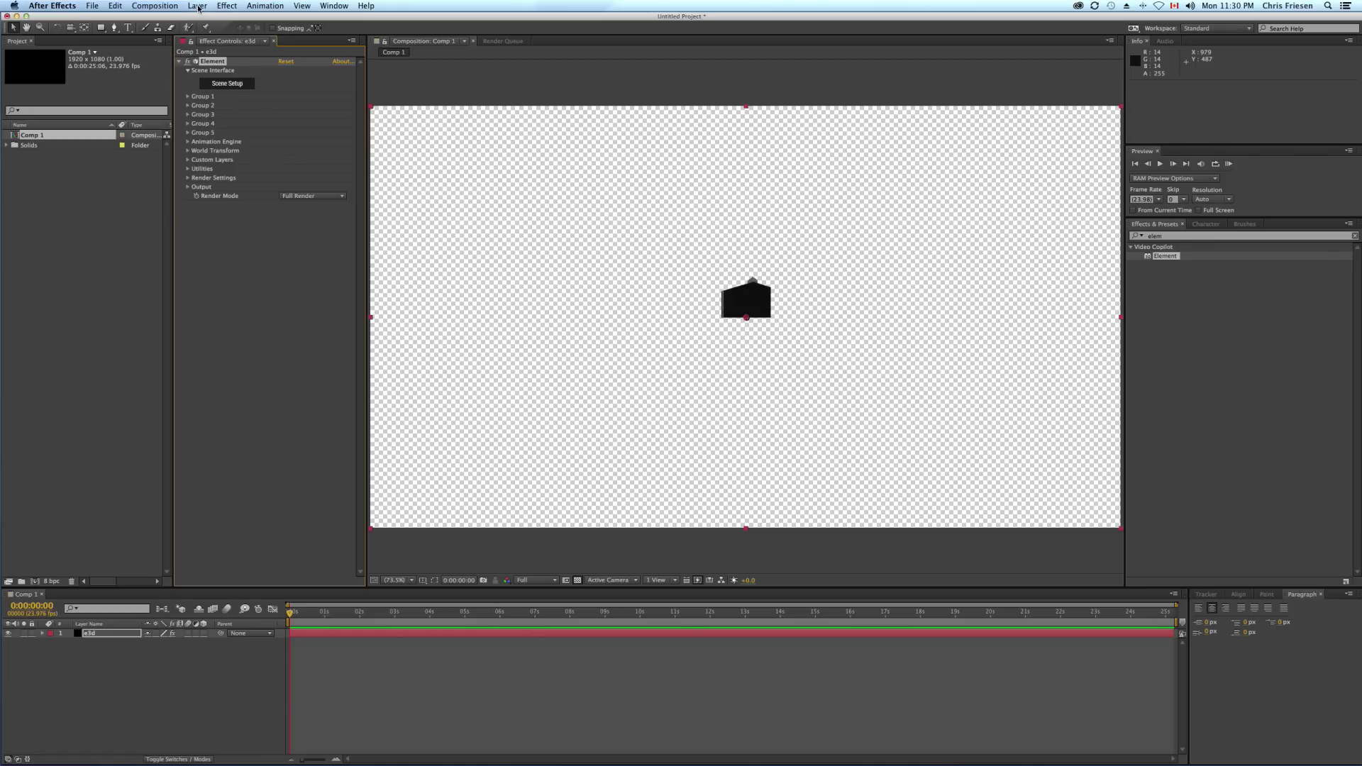
Step: Create a new camera layer using the 24mm lens preset
{"action": "left_click", "coordinate": [198, 6]}
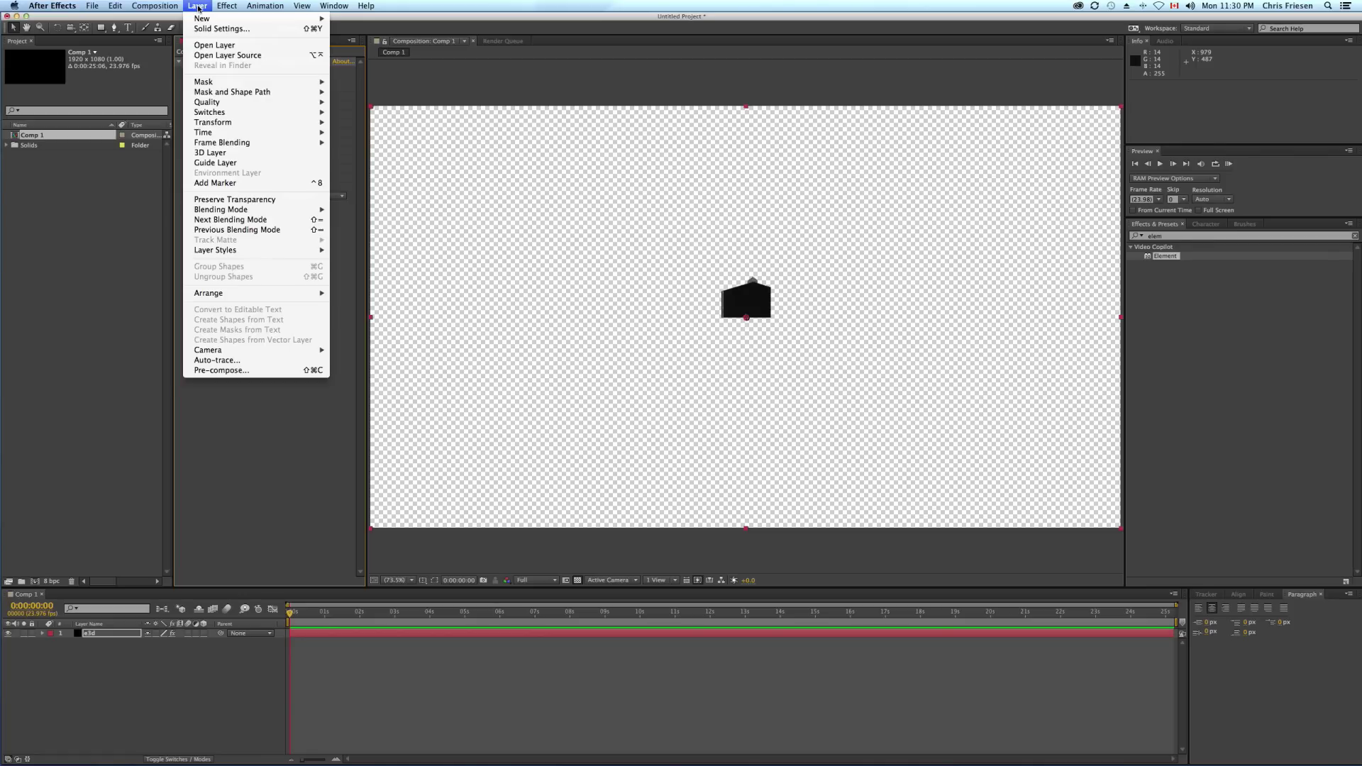
{"action": "mouse_move", "coordinate": [212, 19]}
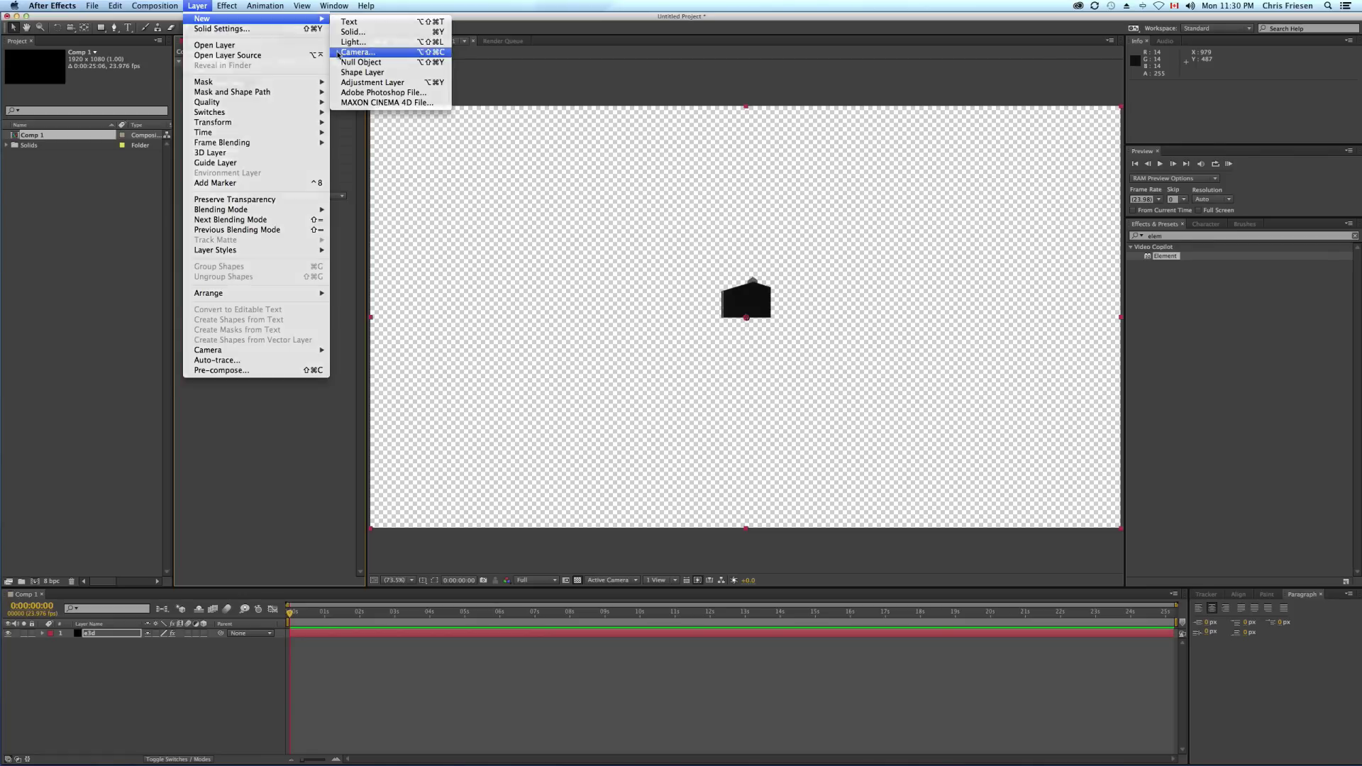
{"action": "left_click", "coordinate": [355, 52]}
{"action": "left_click", "coordinate": [753, 312]}
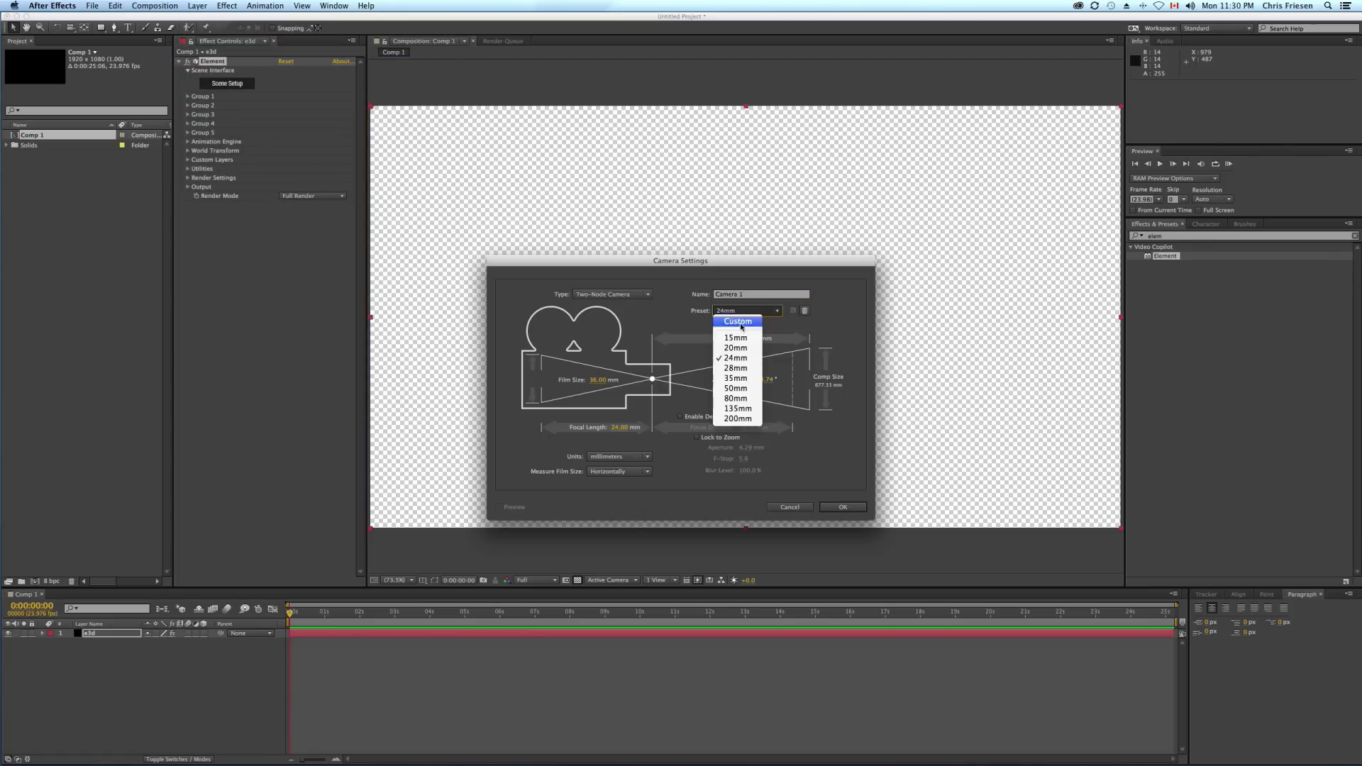
{"action": "left_click", "coordinate": [735, 359]}
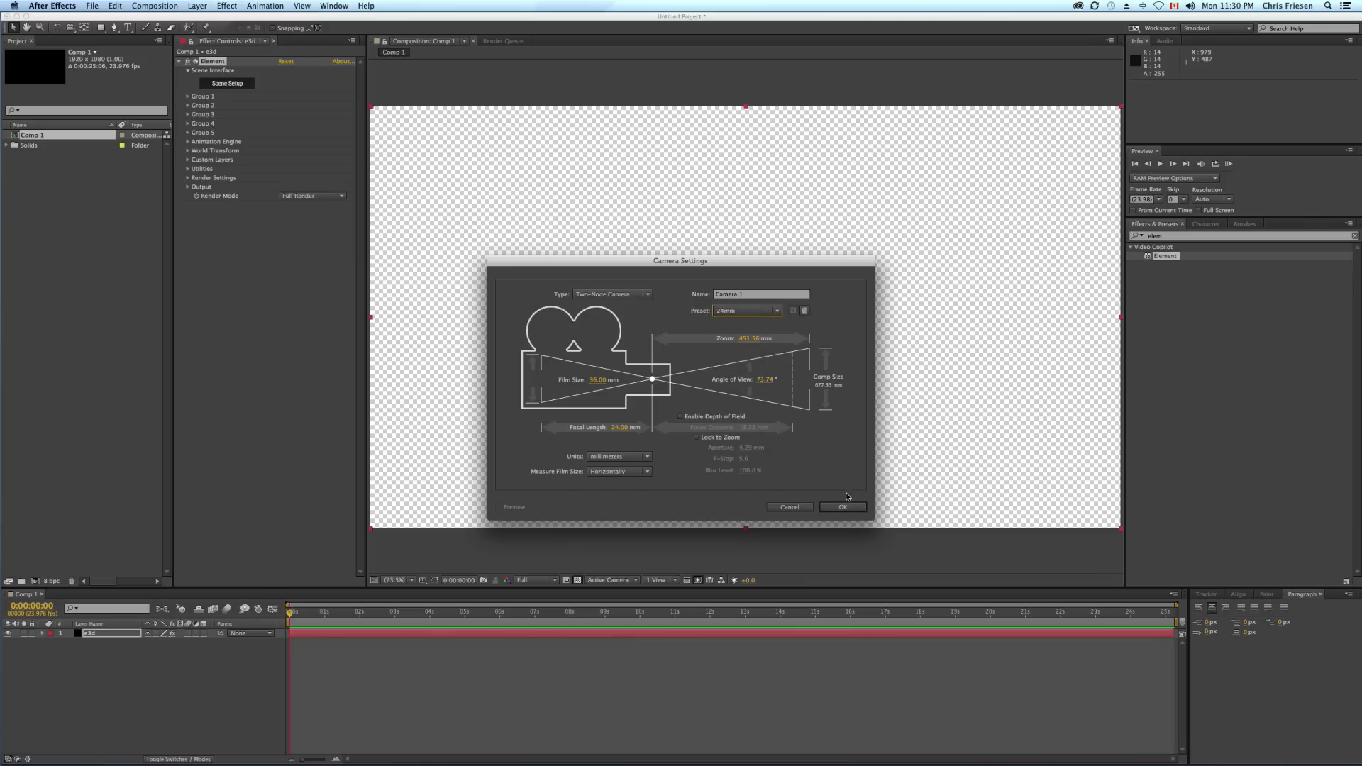
{"action": "left_click", "coordinate": [843, 507]}
Step: Add a Null Object layer to Comp 1
{"action": "left_click", "coordinate": [198, 7]}
{"action": "mouse_move", "coordinate": [206, 19]}
{"action": "left_click", "coordinate": [372, 63]}
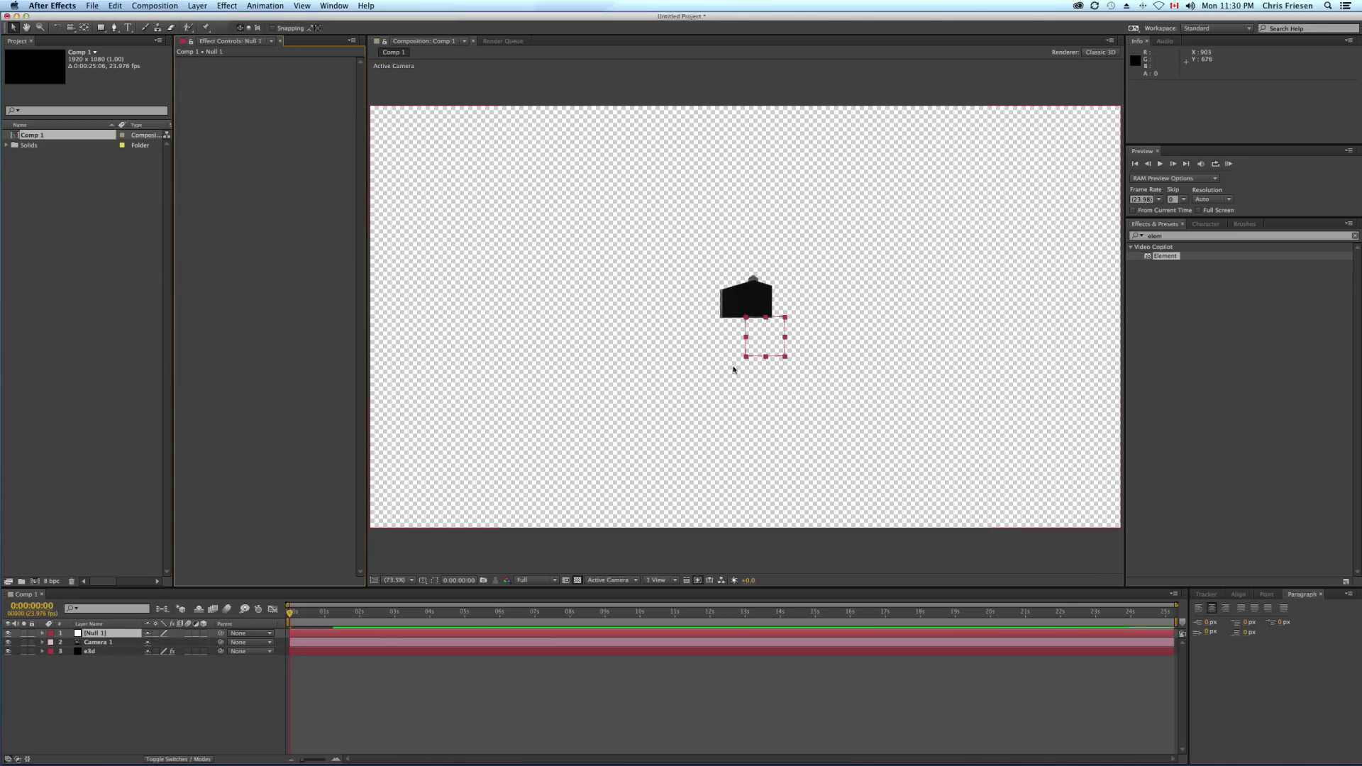
Step: Make Null 1 3D and push Camera 1 forward into the warehouse in Top view
{"action": "left_click", "coordinate": [204, 633]}
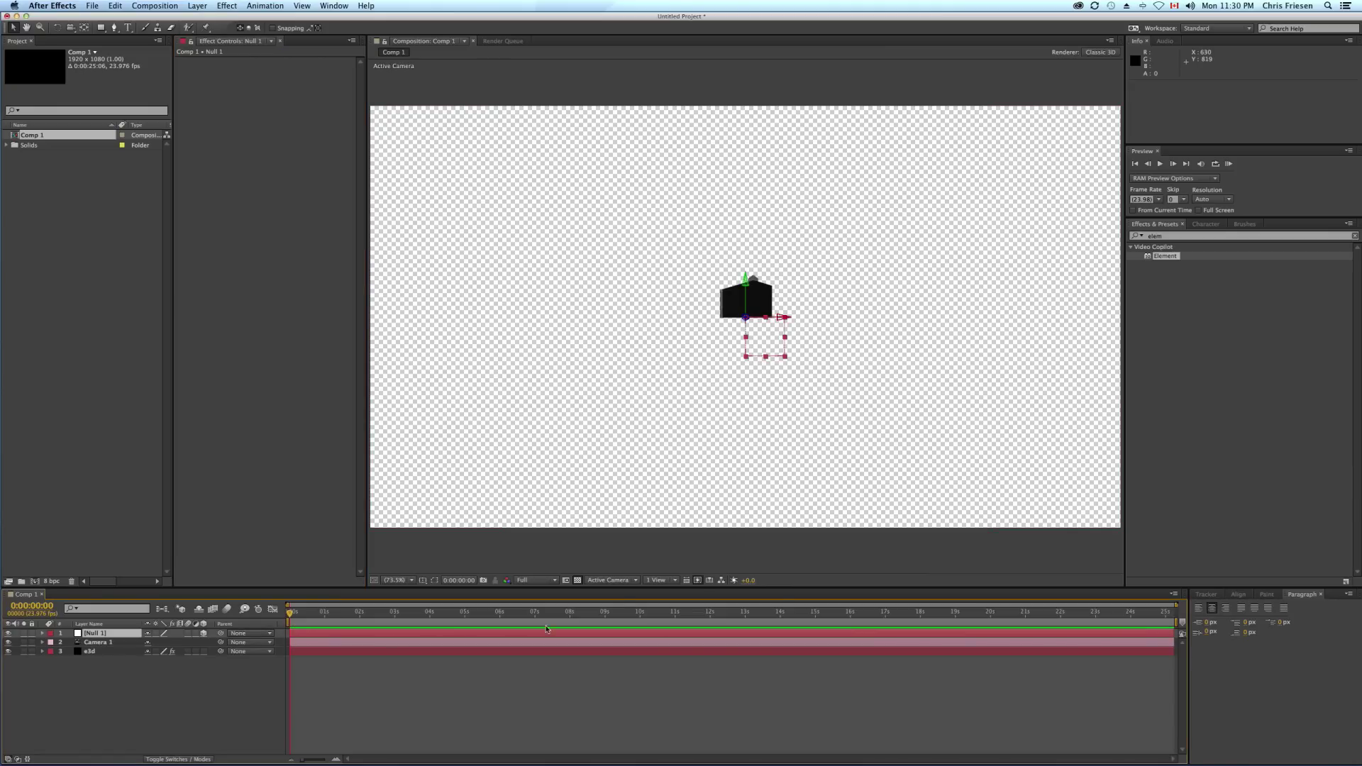
{"action": "left_click", "coordinate": [611, 579]}
{"action": "left_click", "coordinate": [618, 647]}
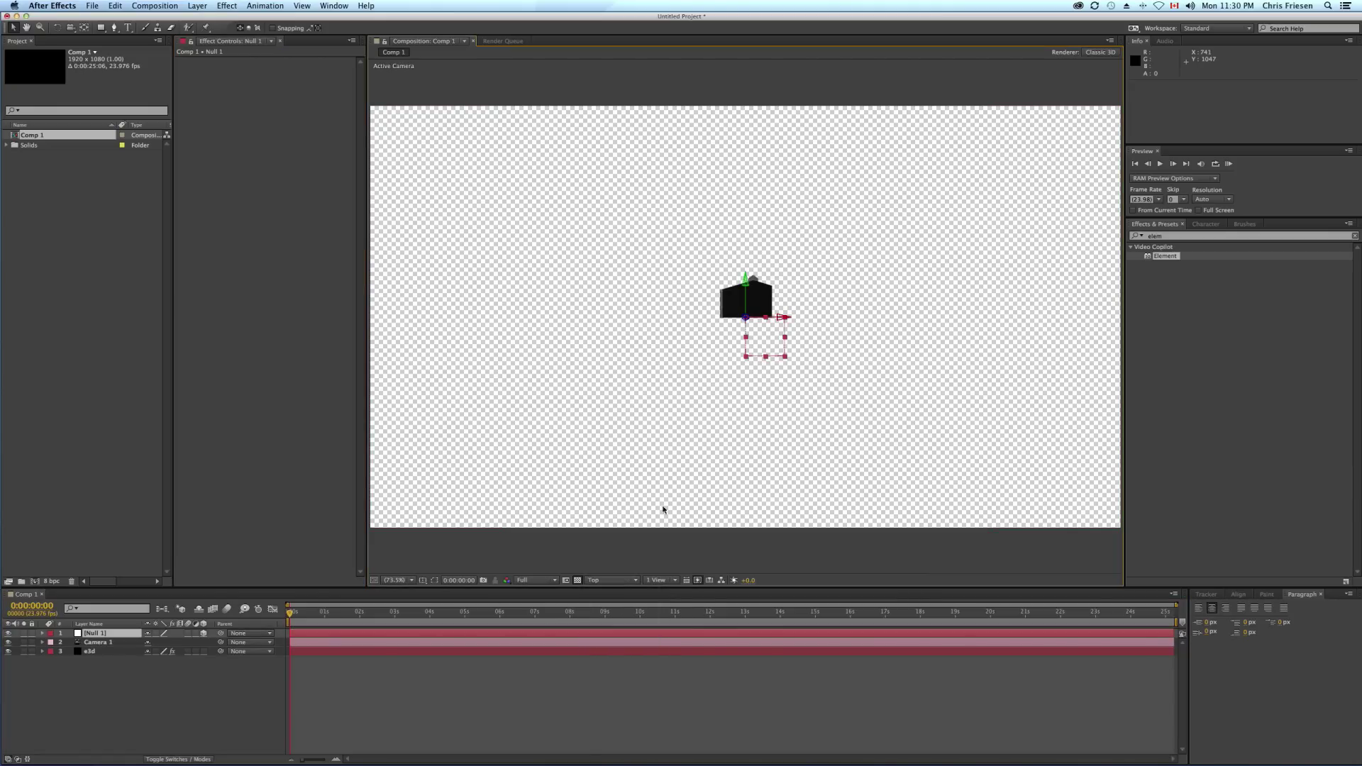
{"action": "key", "text": "super+Down"}
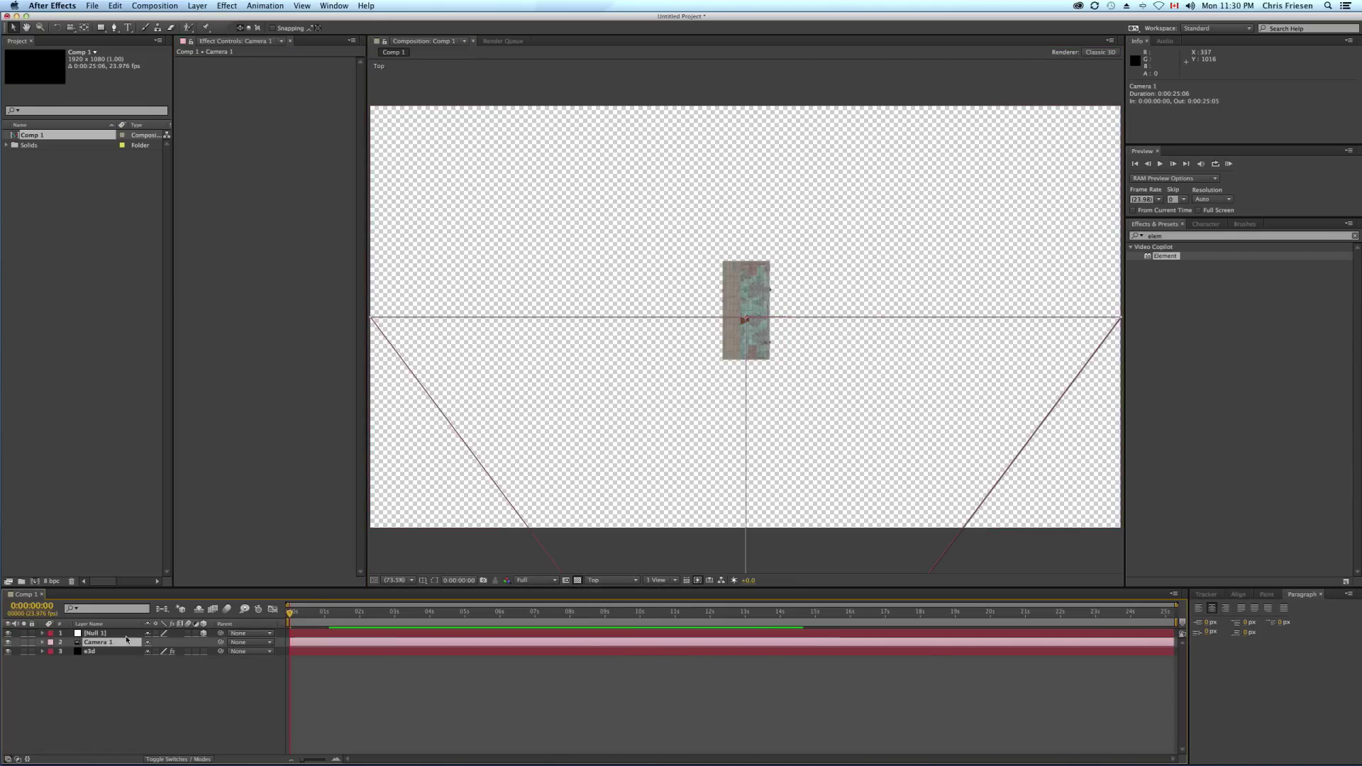
{"action": "key", "text": "comma"}
{"action": "scroll", "coordinate": [861, 474], "scroll_direction": "down", "scroll_amount": 3}
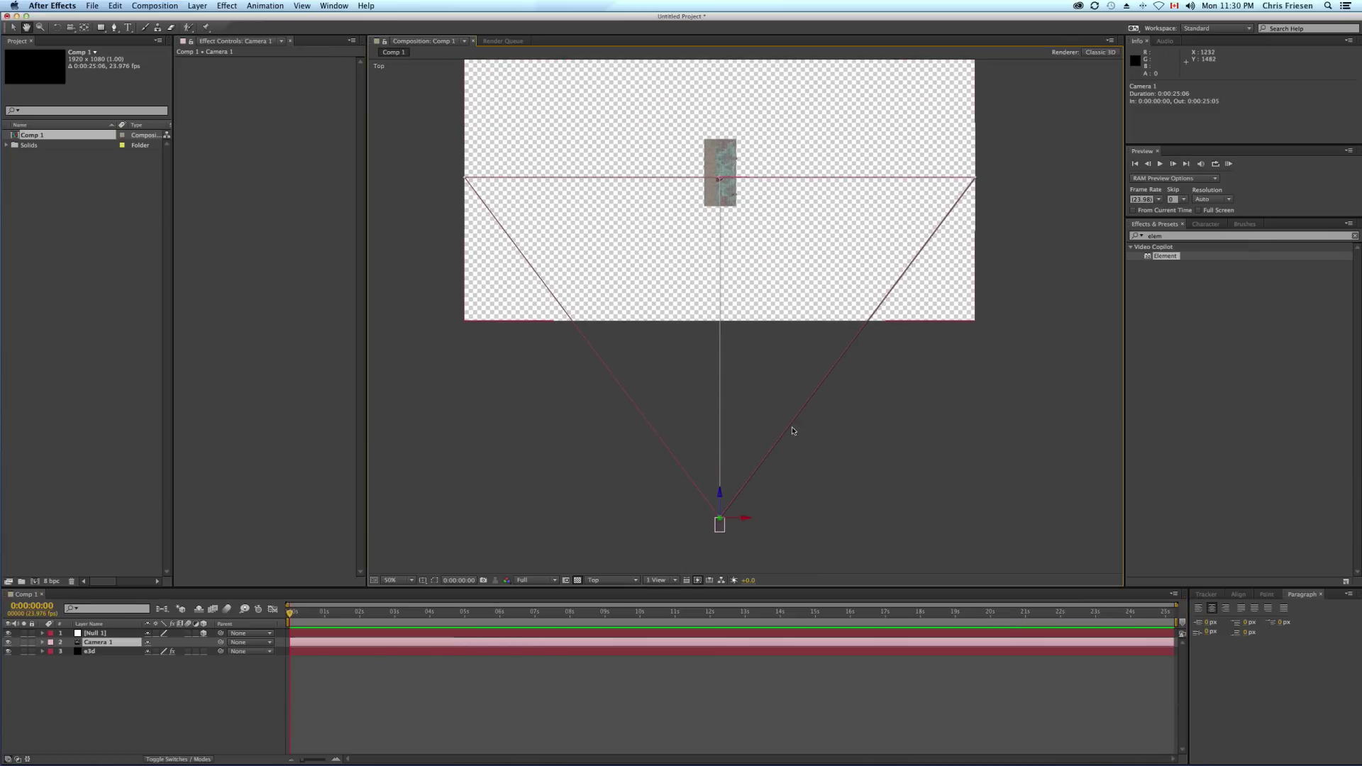
{"action": "left_click_drag", "start_coordinate": [721, 496], "coordinate": [788, 331]}
{"action": "key", "text": "period"}
{"action": "key", "text": "period"}
{"action": "key", "text": "period"}
{"action": "key", "text": "v"}
{"action": "left_click_drag", "start_coordinate": [704, 268], "coordinate": [704, 236]}
Step: Parent Camera 1 to Null 1 with the pick whip
{"action": "left_click", "coordinate": [802, 328]}
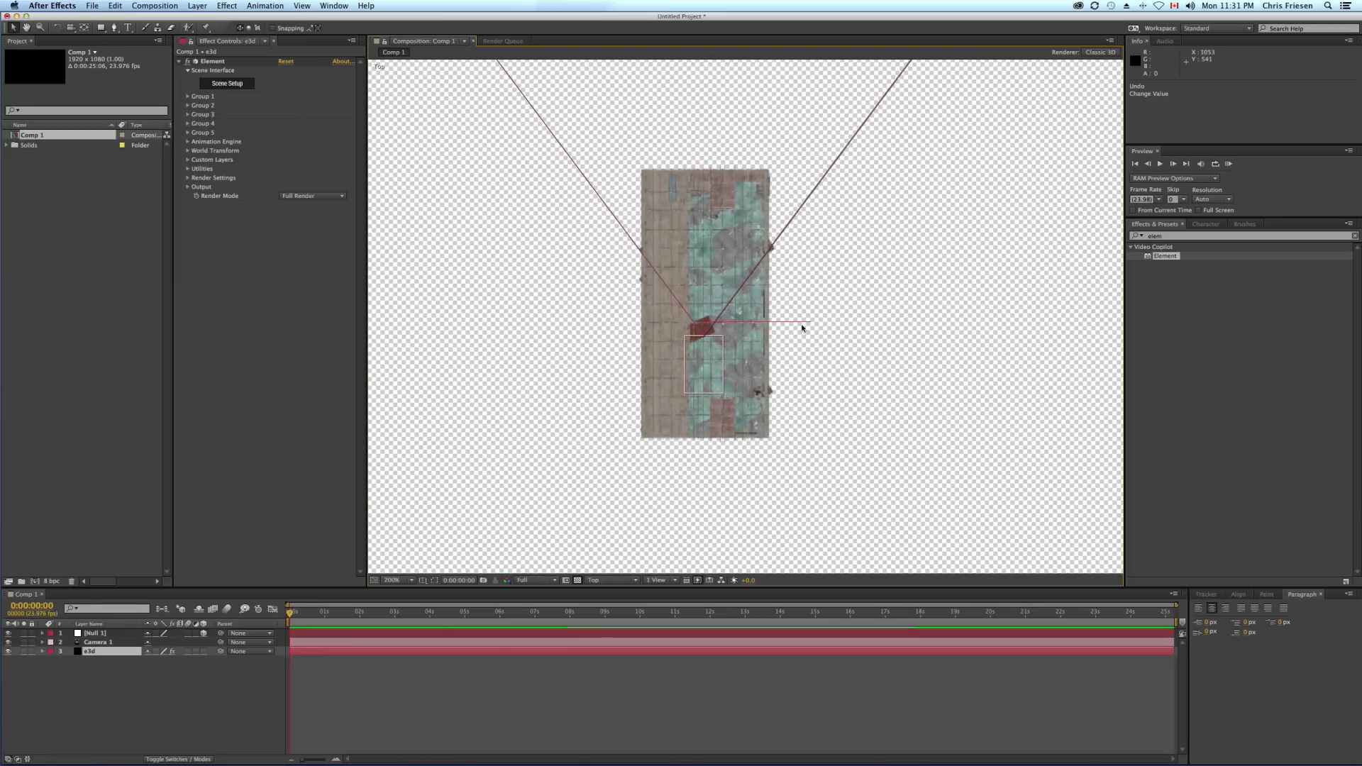
{"action": "left_click", "coordinate": [131, 643]}
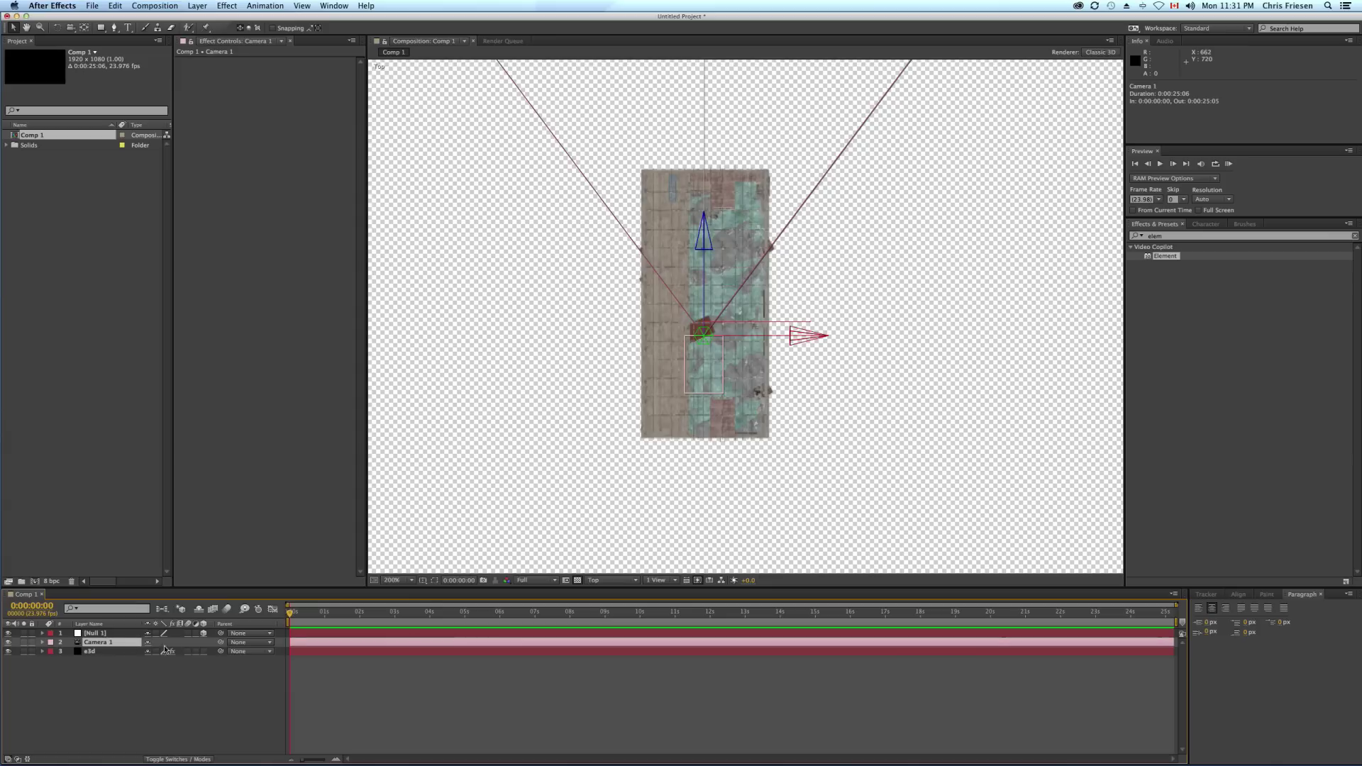
{"action": "left_click_drag", "start_coordinate": [221, 644], "coordinate": [97, 637]}
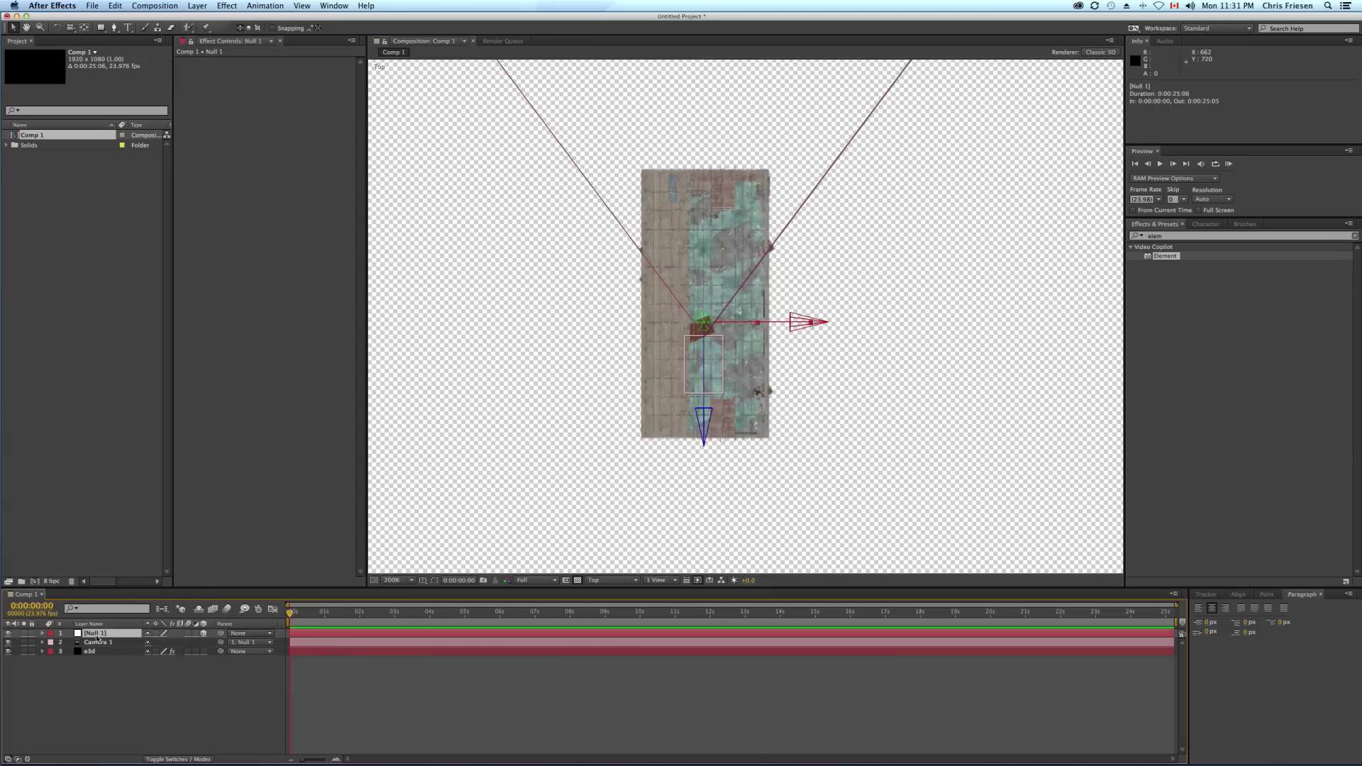
Step: Raise Null 1 and the attached camera in Front view
{"action": "left_click", "coordinate": [604, 583]}
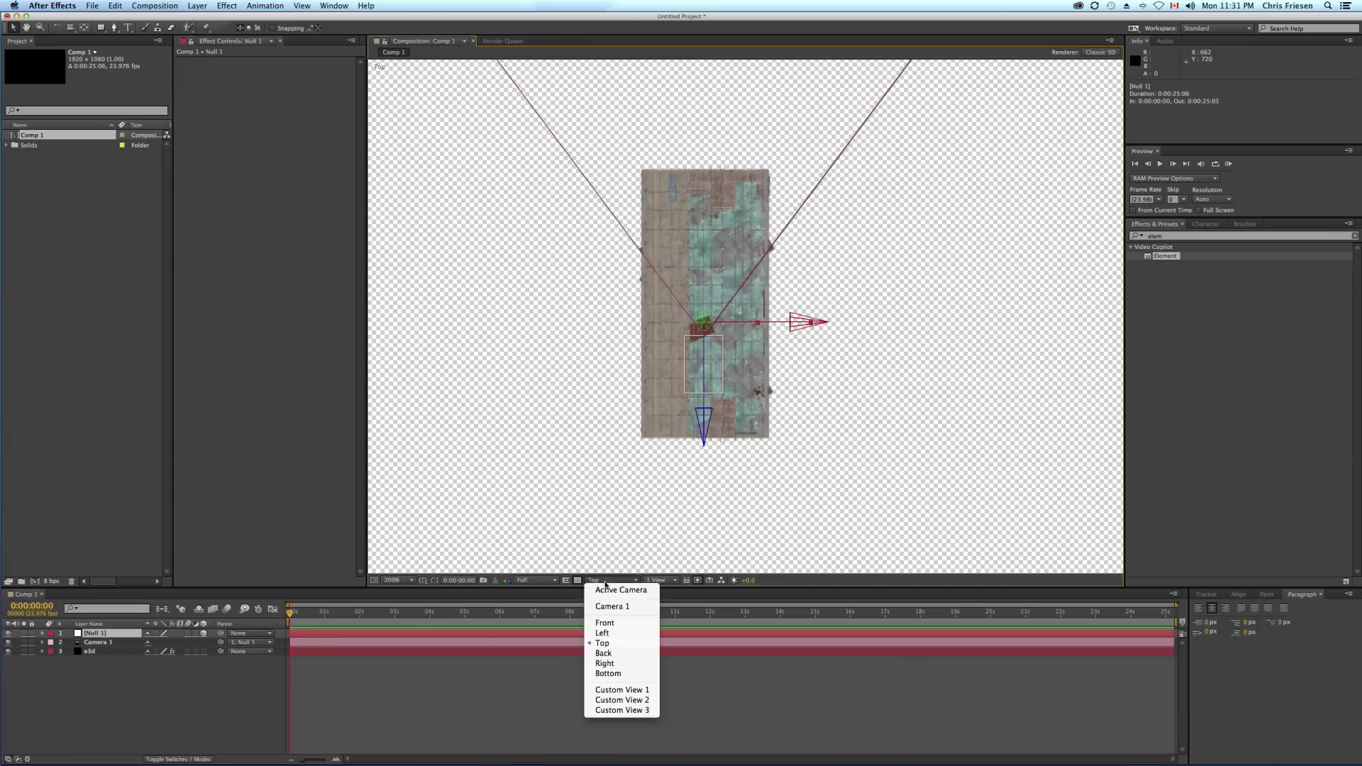
{"action": "left_click", "coordinate": [610, 623]}
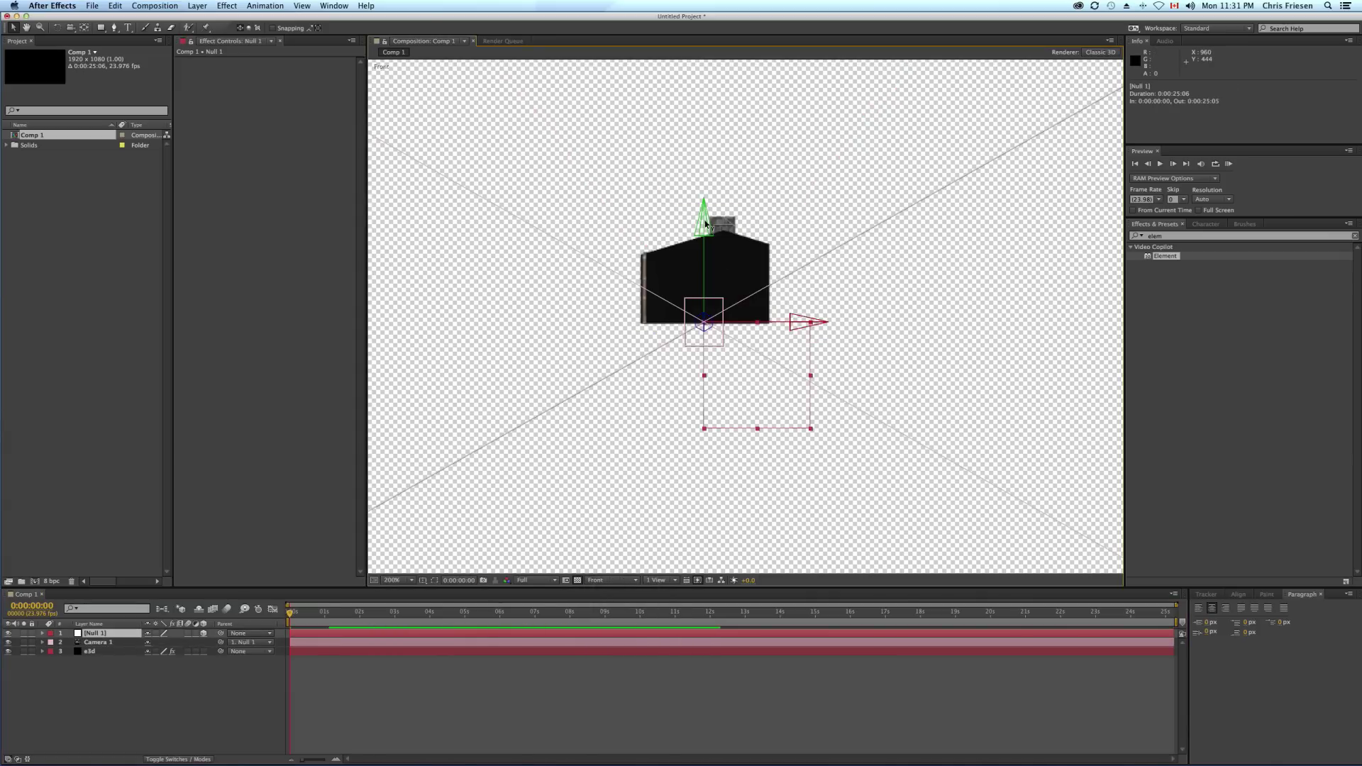
{"action": "left_click_drag", "start_coordinate": [708, 231], "coordinate": [708, 202]}
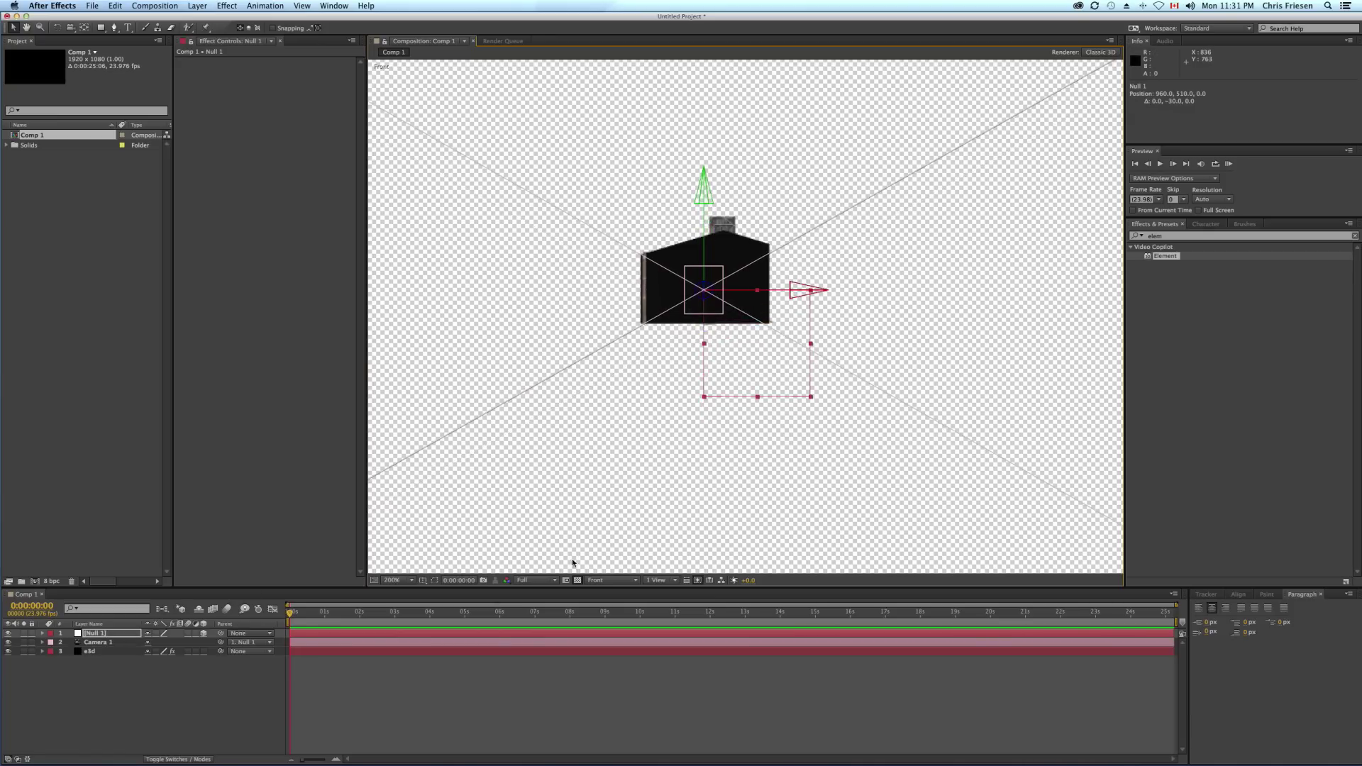
{"action": "left_click", "coordinate": [614, 587]}
Step: View the scene through the active camera with the frame fitted in the viewer
{"action": "left_click", "coordinate": [611, 587]}
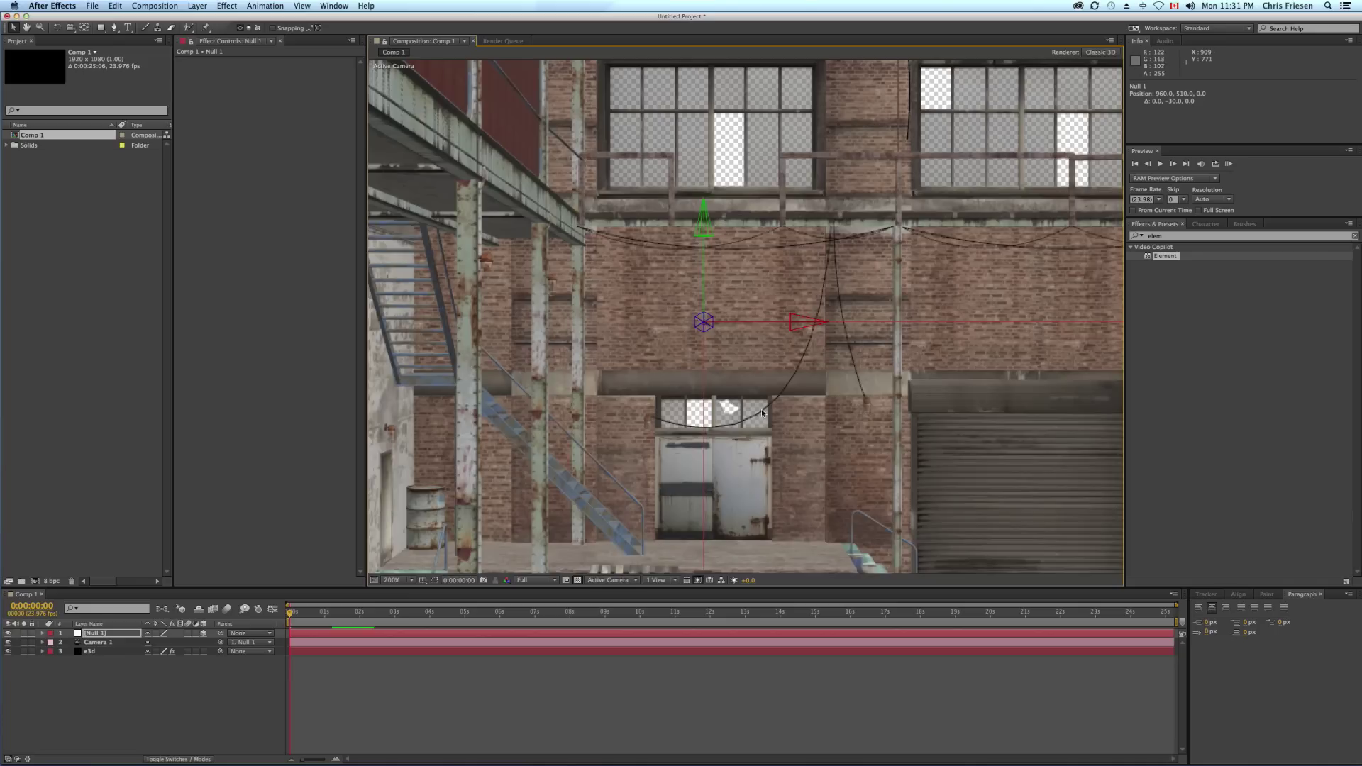
{"action": "key", "text": "comma"}
{"action": "left_click", "coordinate": [400, 580]}
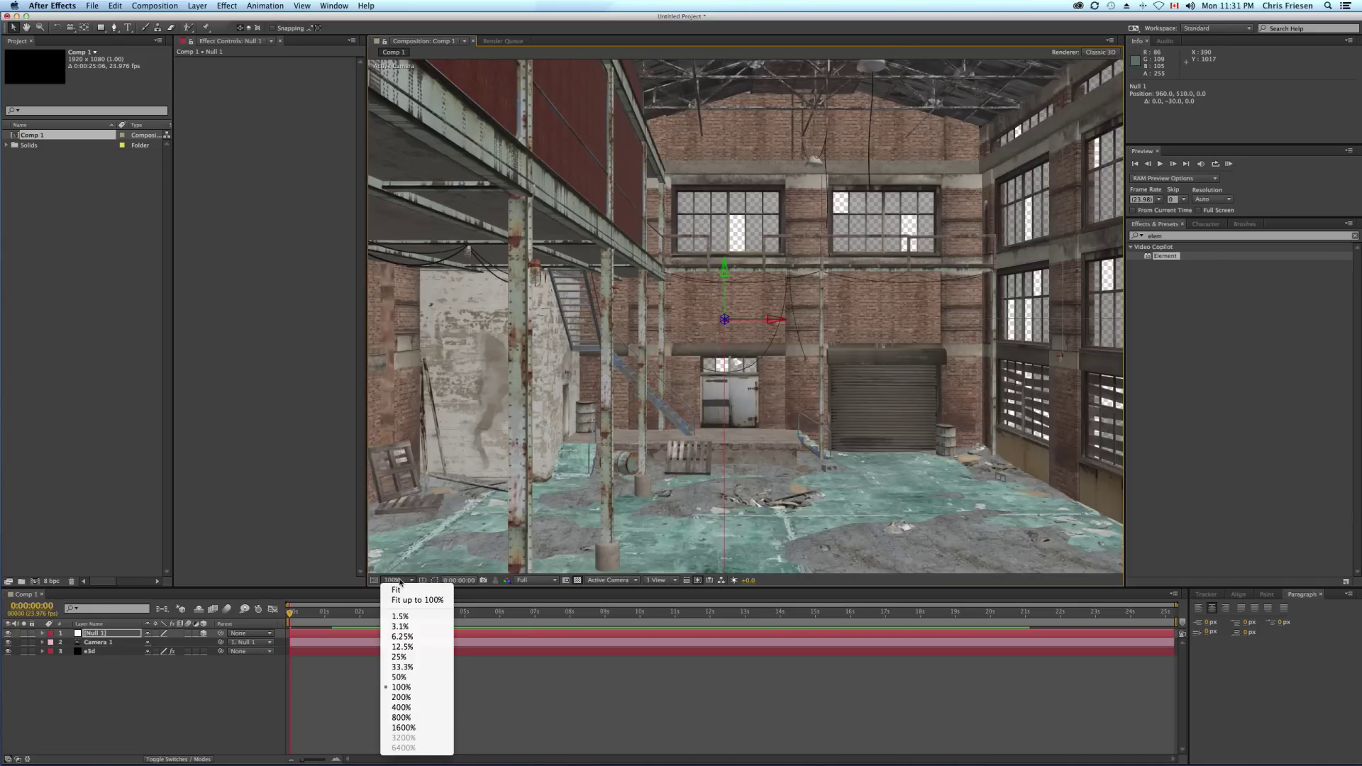
{"action": "left_click", "coordinate": [405, 591]}
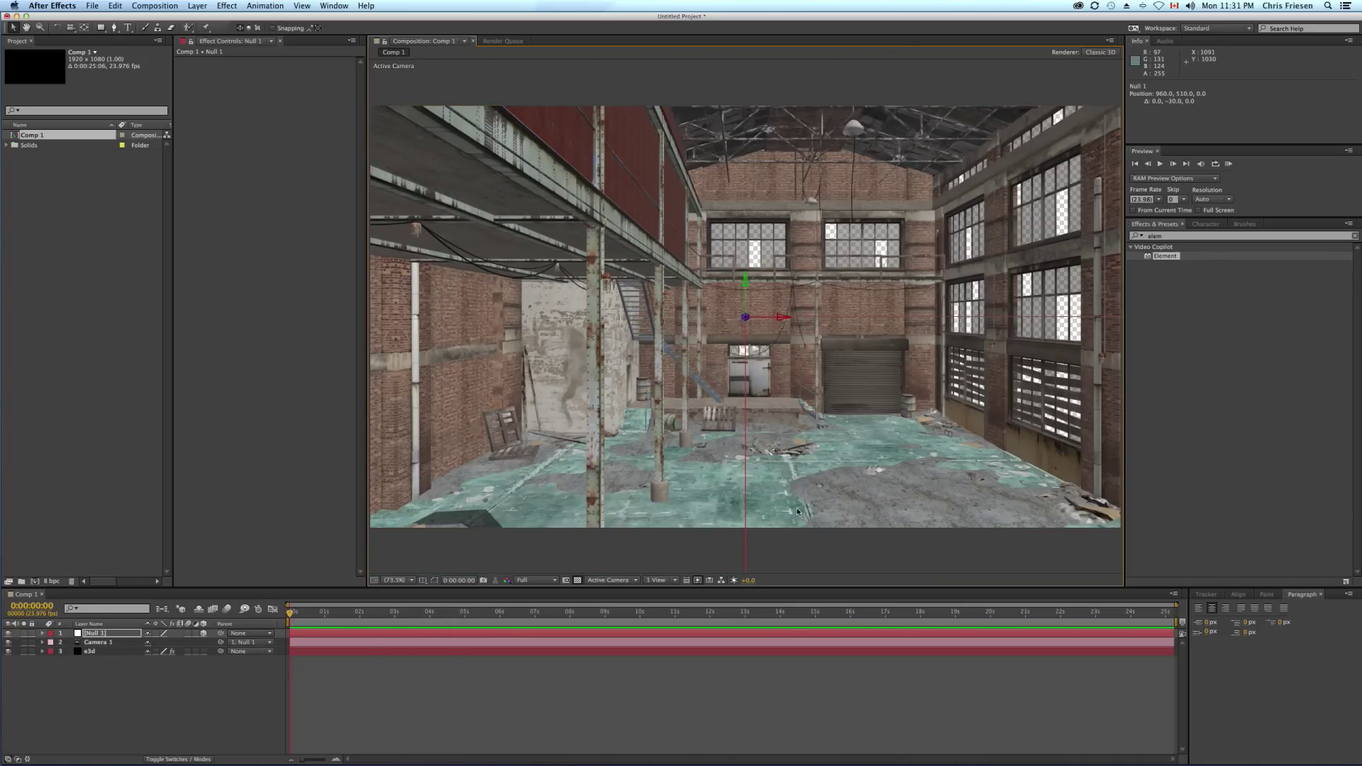
Step: Rotate Null 1 to swing the camera around the warehouse, undoing the first attempt
{"action": "key", "text": "w"}
{"action": "left_click_drag", "start_coordinate": [820, 427], "coordinate": [833, 430]}
{"action": "key", "text": "super+z"}
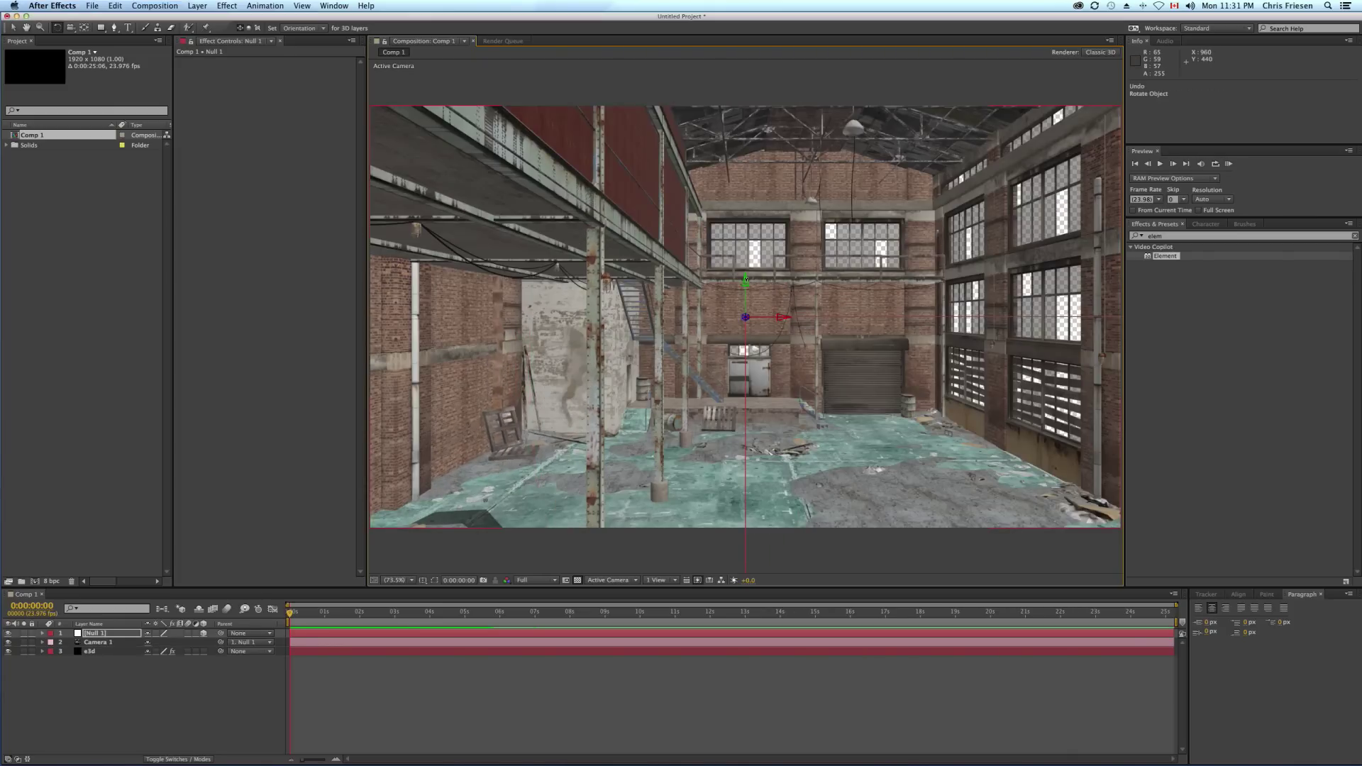
{"action": "left_click_drag", "start_coordinate": [745, 279], "coordinate": [583, 591]}
{"action": "key", "text": "v"}
Step: Switch the viewer to Top view and zoom in on the scene
{"action": "left_click", "coordinate": [603, 581]}
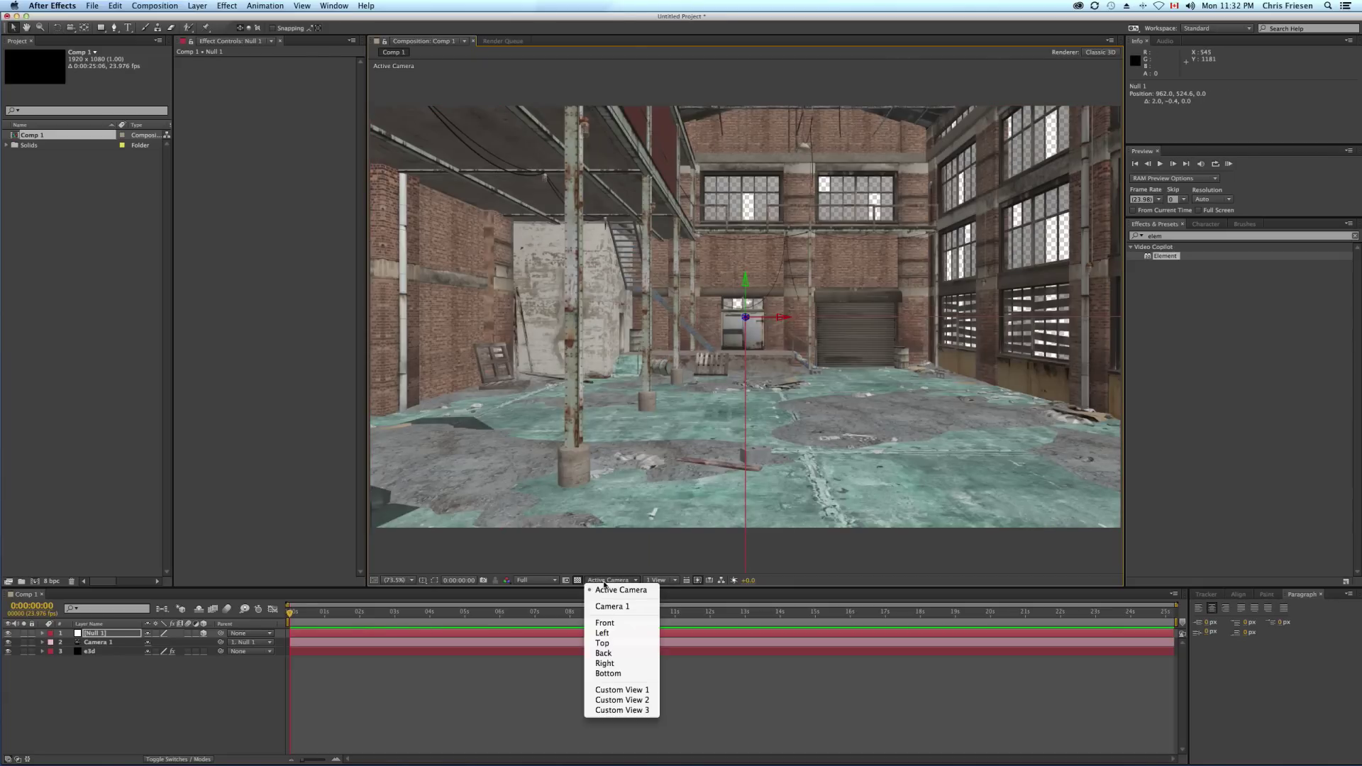
{"action": "left_click", "coordinate": [604, 643]}
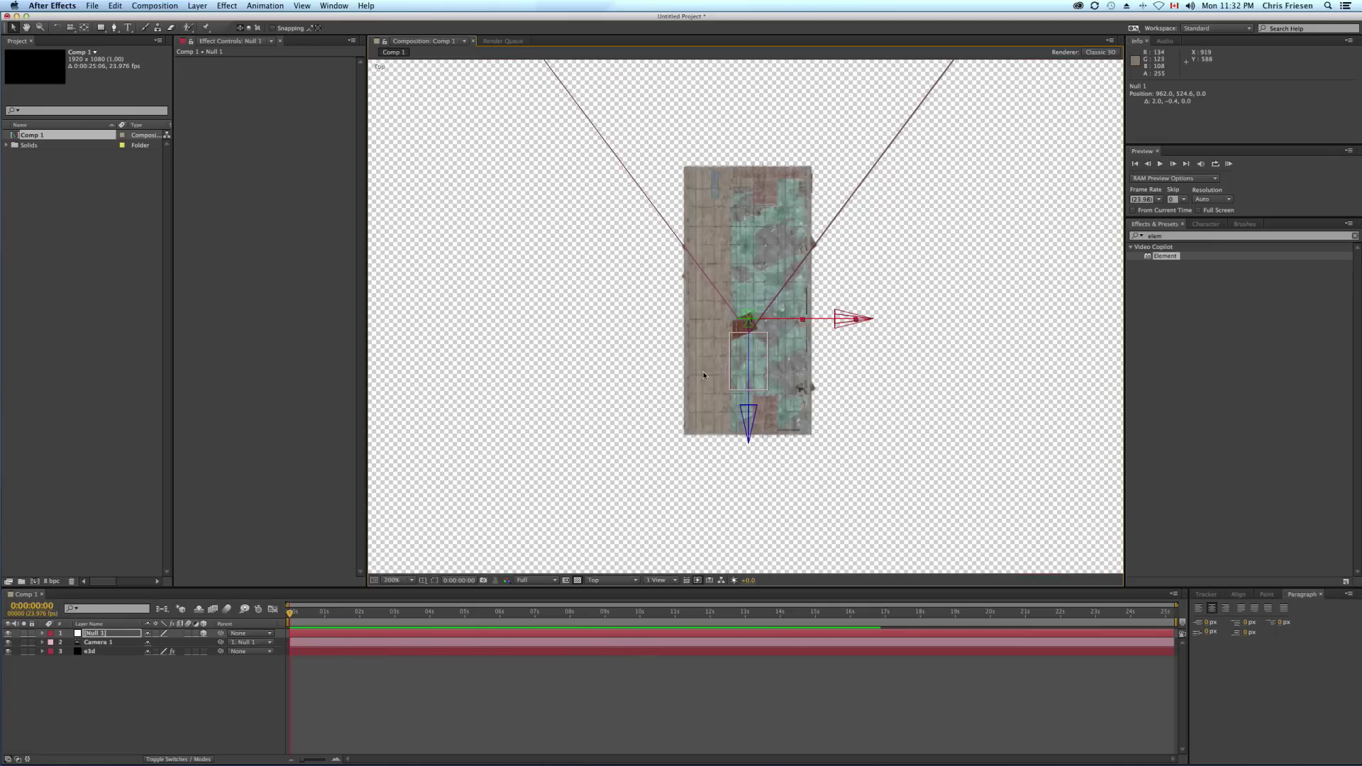
{"action": "key", "text": "period"}
Step: Add a new Spot light layer, Light 1
{"action": "left_click", "coordinate": [197, 6]}
{"action": "mouse_move", "coordinate": [202, 18]}
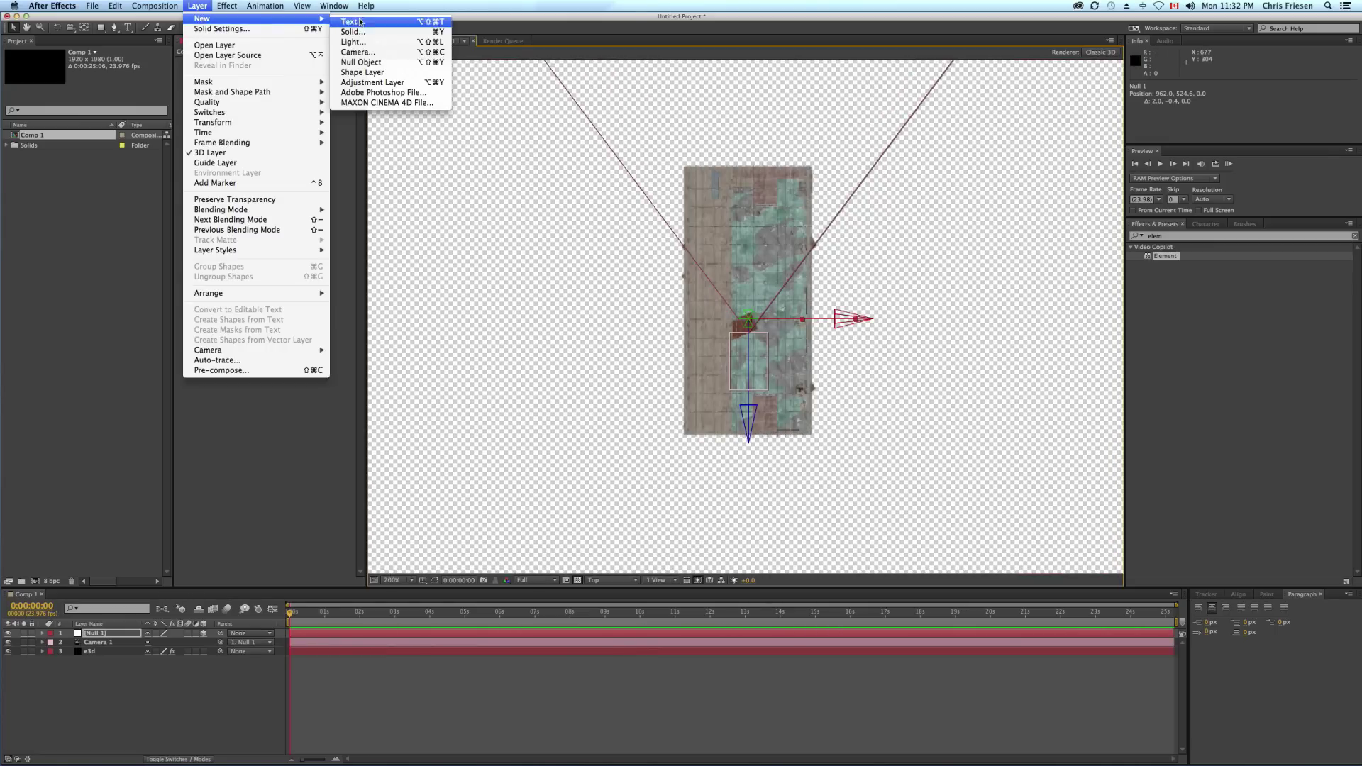
{"action": "left_click", "coordinate": [353, 42]}
{"action": "left_click", "coordinate": [683, 304]}
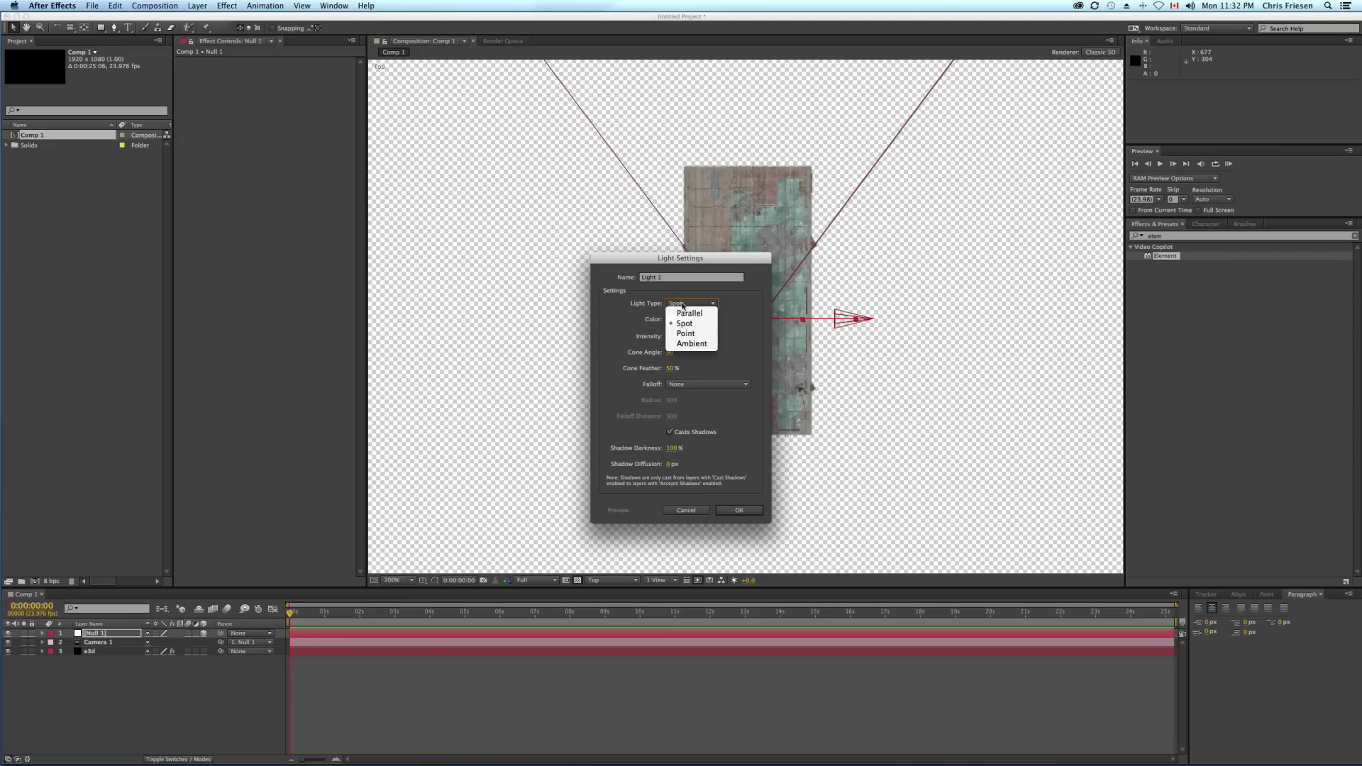
{"action": "left_click", "coordinate": [684, 324]}
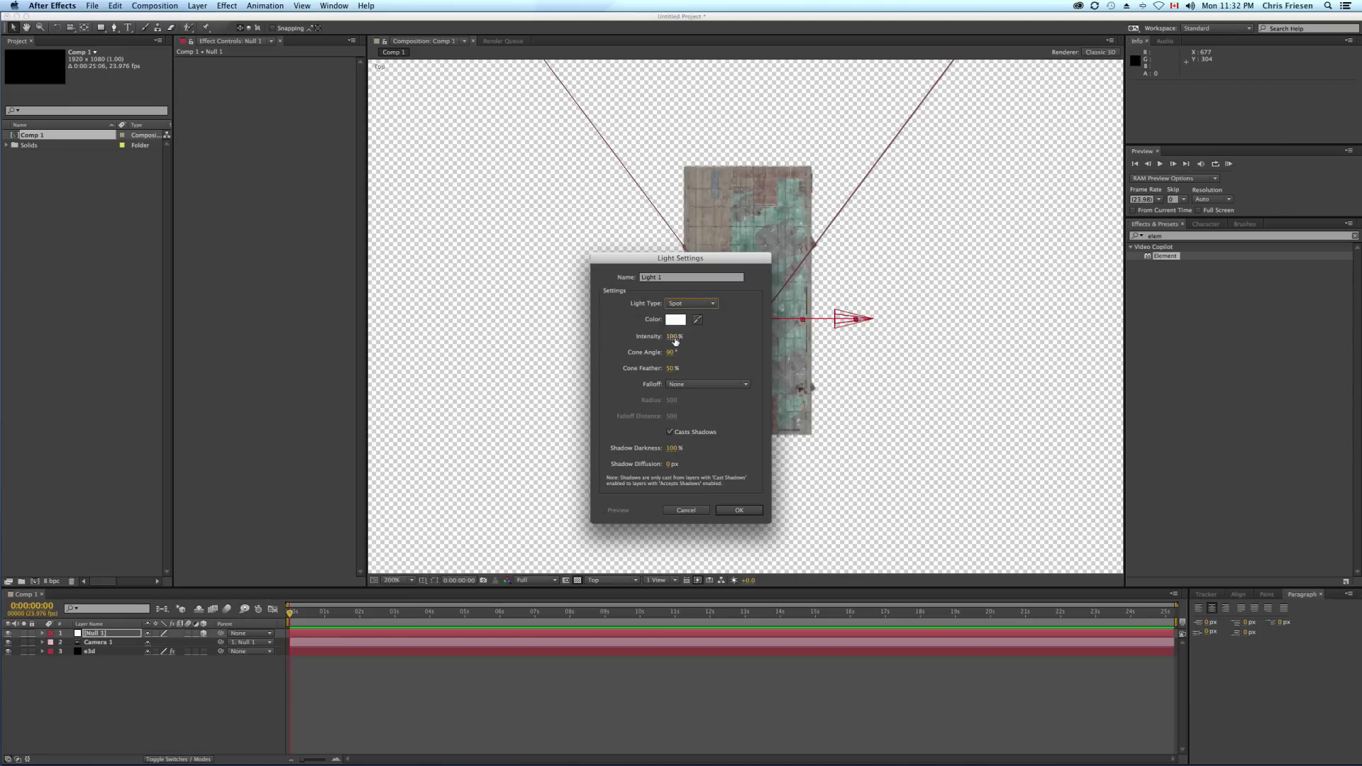
{"action": "left_click", "coordinate": [738, 510]}
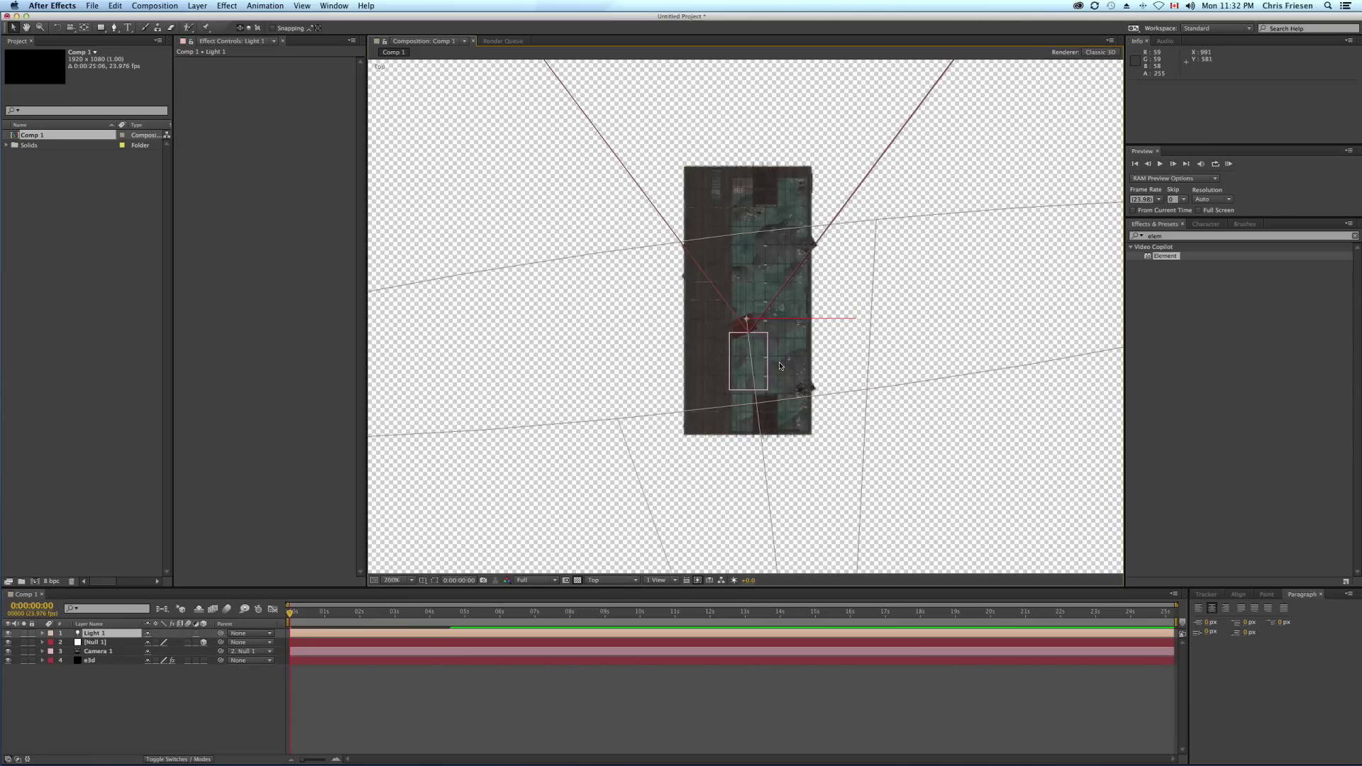
Step: In Top view, move the spotlight to the right of the warehouse
{"action": "key", "text": "grave"}
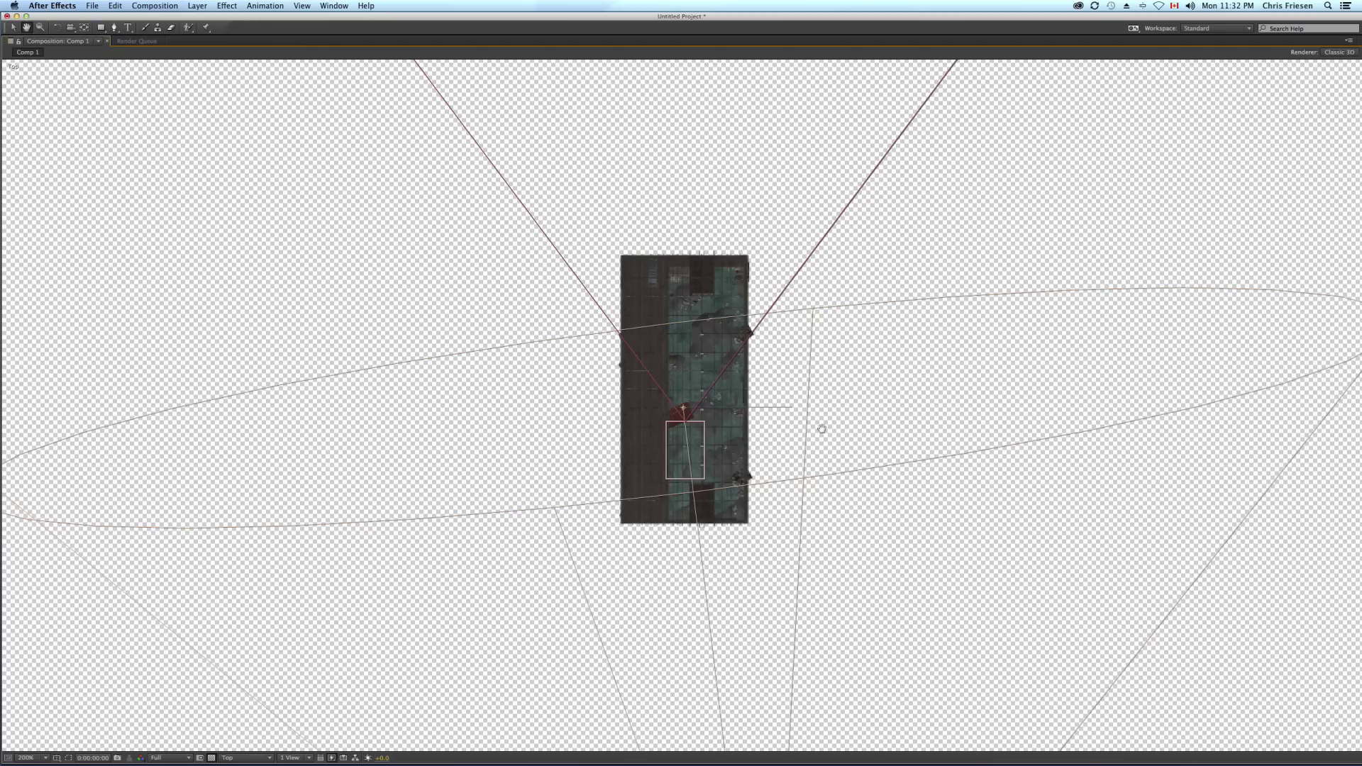
{"action": "left_click_drag", "start_coordinate": [821, 428], "coordinate": [769, 344]}
{"action": "key", "text": "comma"}
{"action": "left_click", "coordinate": [798, 598]}
{"action": "left_click_drag", "start_coordinate": [869, 673], "coordinate": [658, 740]}
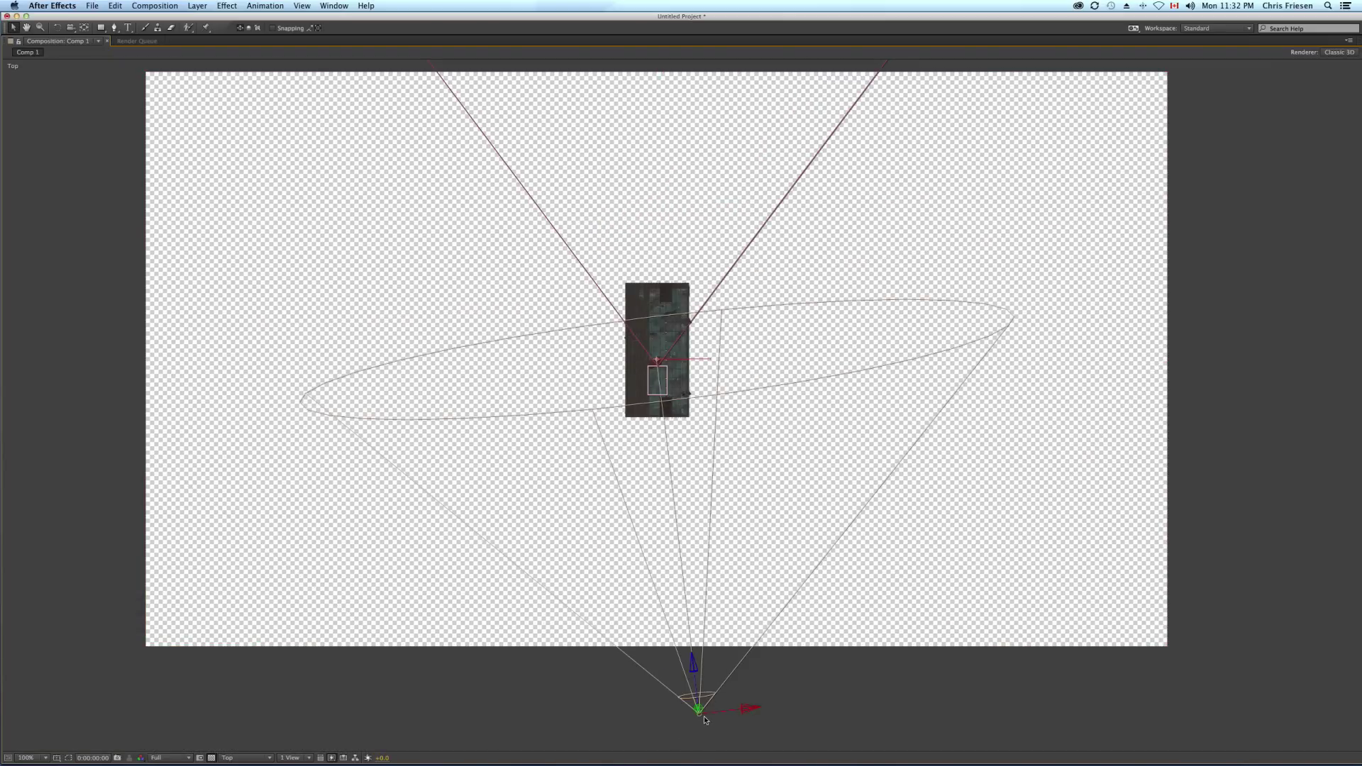
{"action": "left_click_drag", "start_coordinate": [700, 719], "coordinate": [853, 363]}
{"action": "key", "text": "grave"}
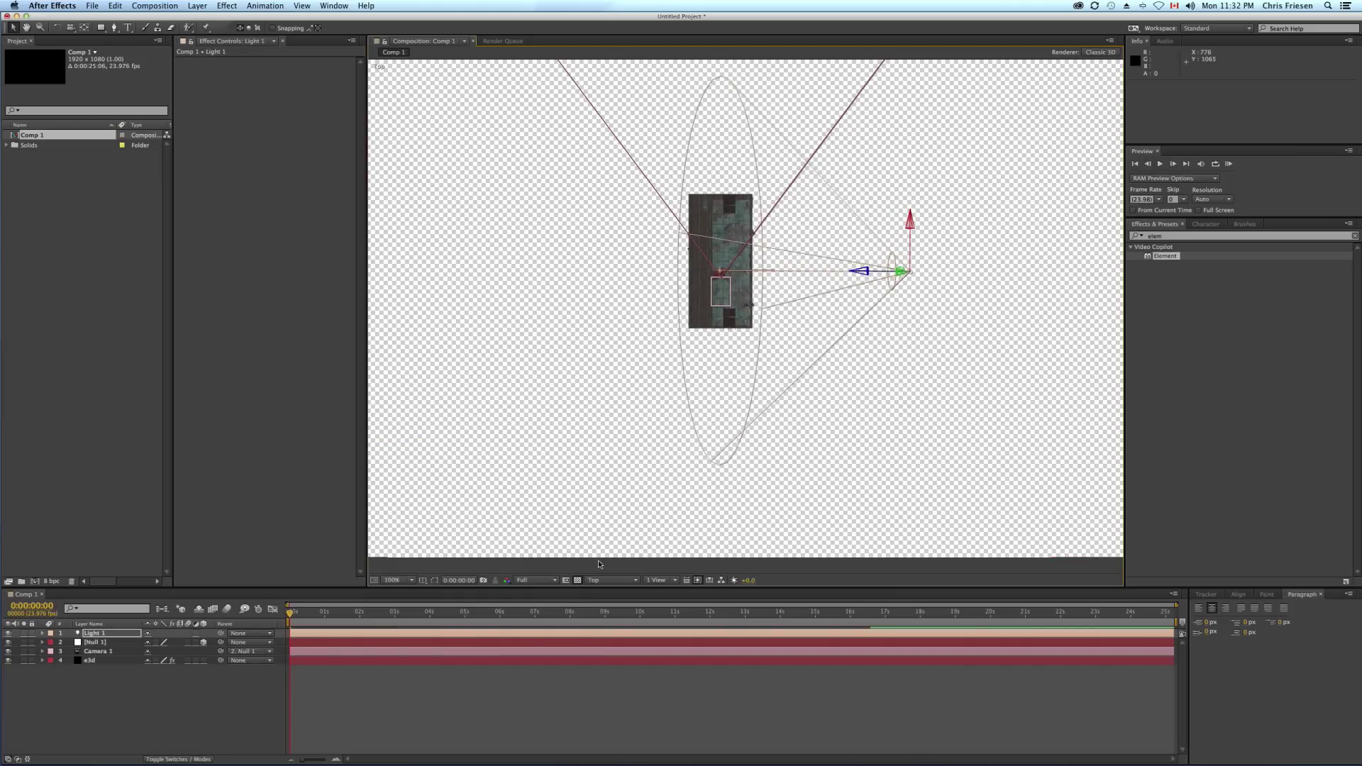
Step: In Front view, shift the spotlight left and raise it higher above the floor
{"action": "left_click", "coordinate": [597, 581]}
{"action": "left_click", "coordinate": [600, 625]}
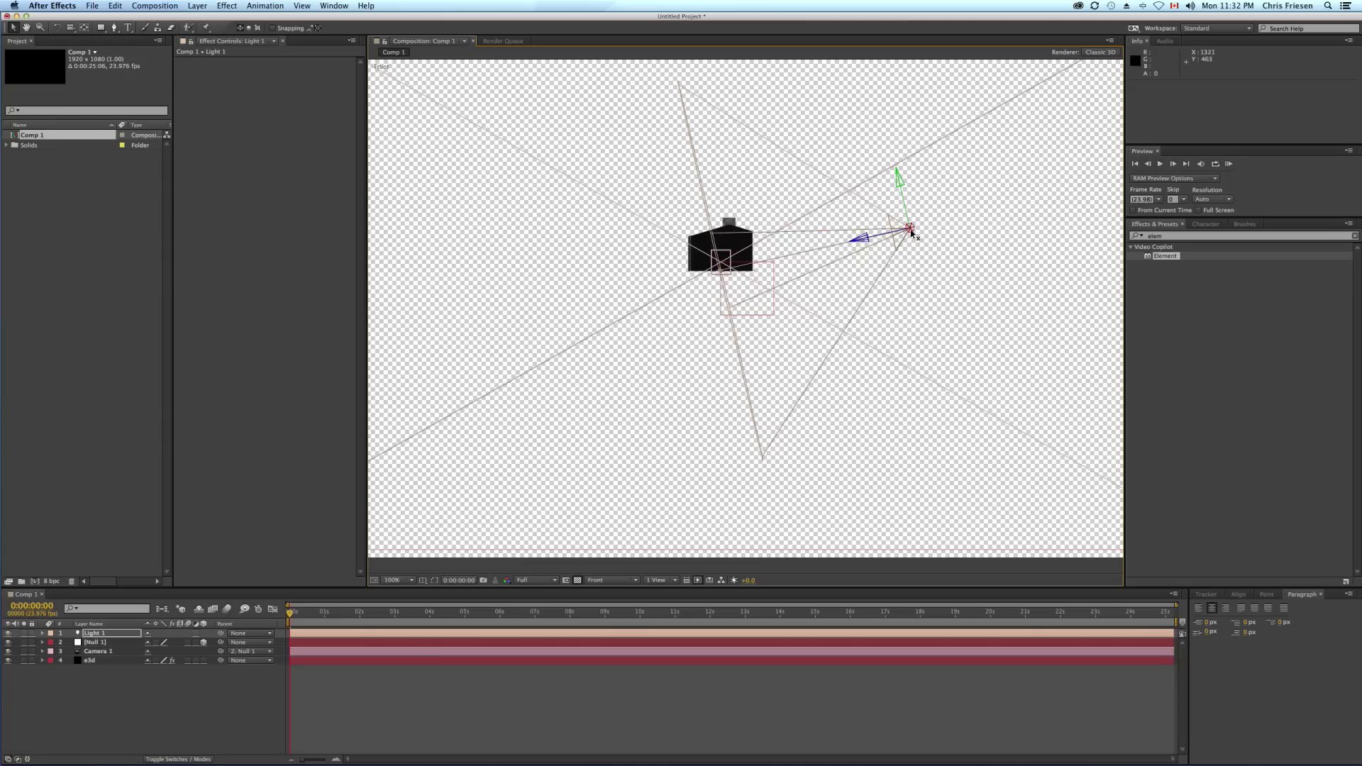
{"action": "left_click_drag", "start_coordinate": [863, 241], "coordinate": [783, 255]}
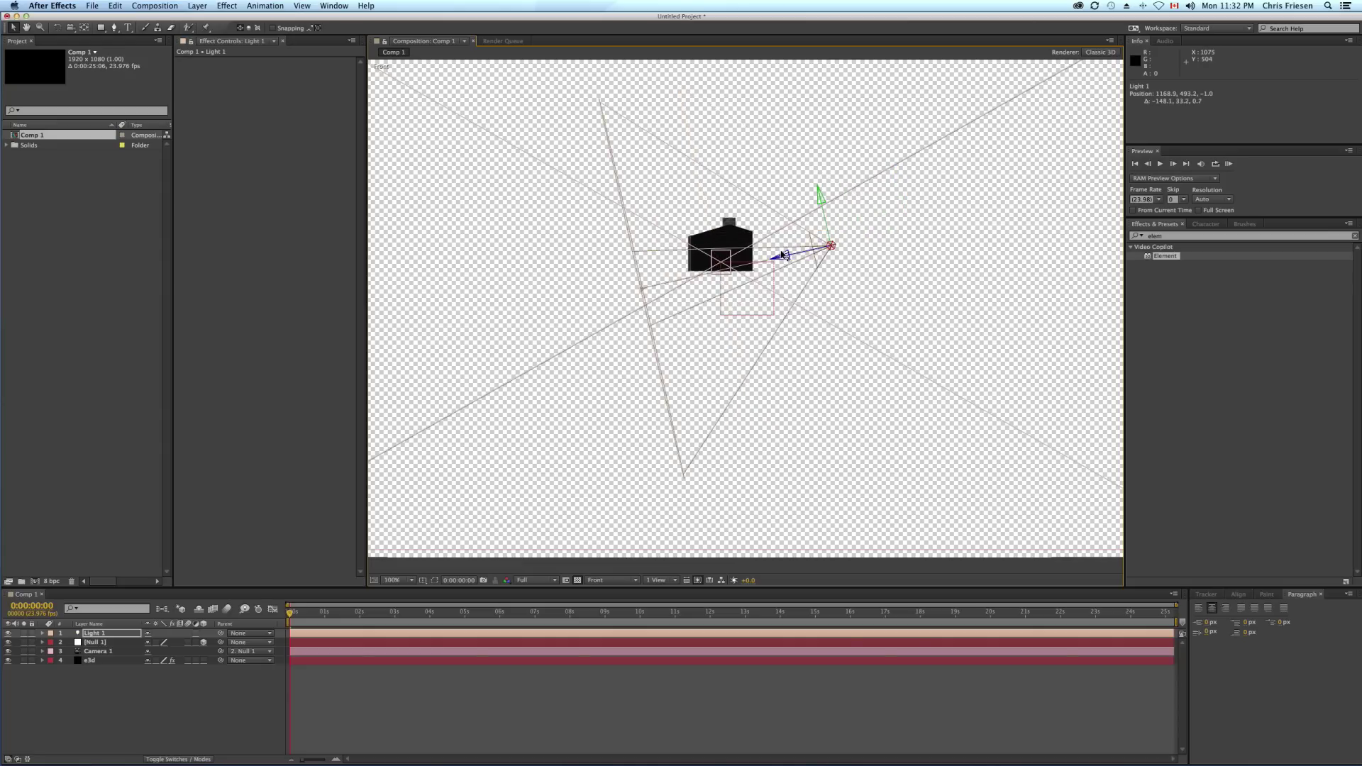
{"action": "left_click_drag", "start_coordinate": [820, 195], "coordinate": [816, 178]}
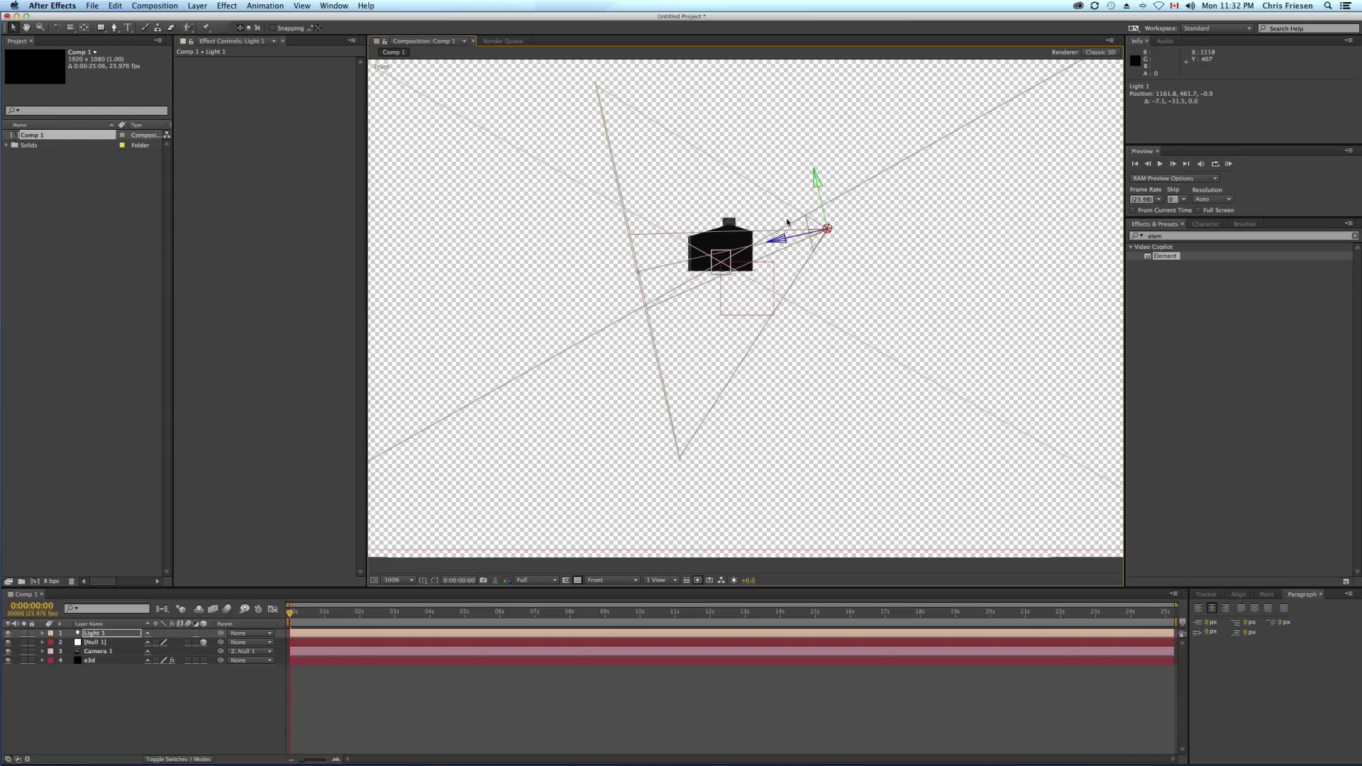
Step: Aim the spotlight's point of interest into the warehouse and return to Active Camera view
{"action": "left_click", "coordinate": [611, 580]}
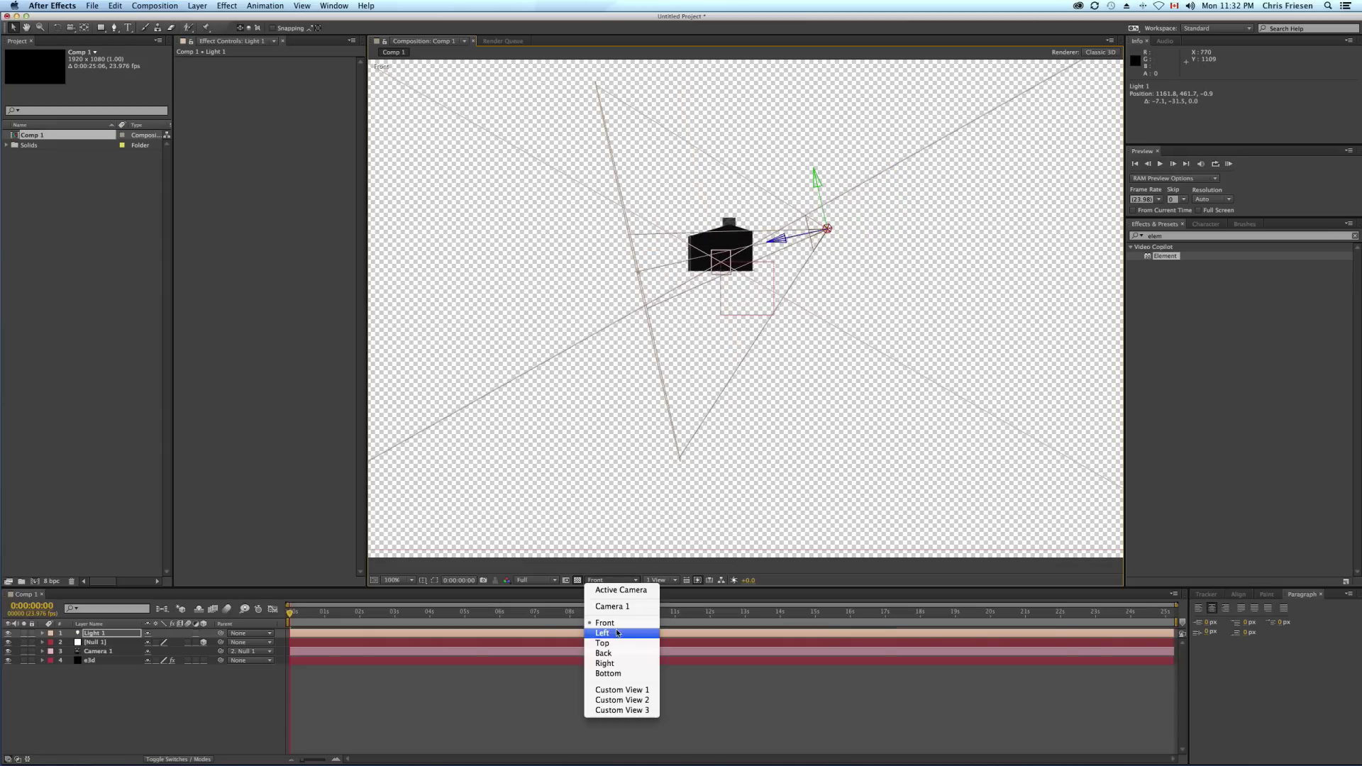
{"action": "key", "text": "Escape"}
{"action": "key", "text": "F11"}
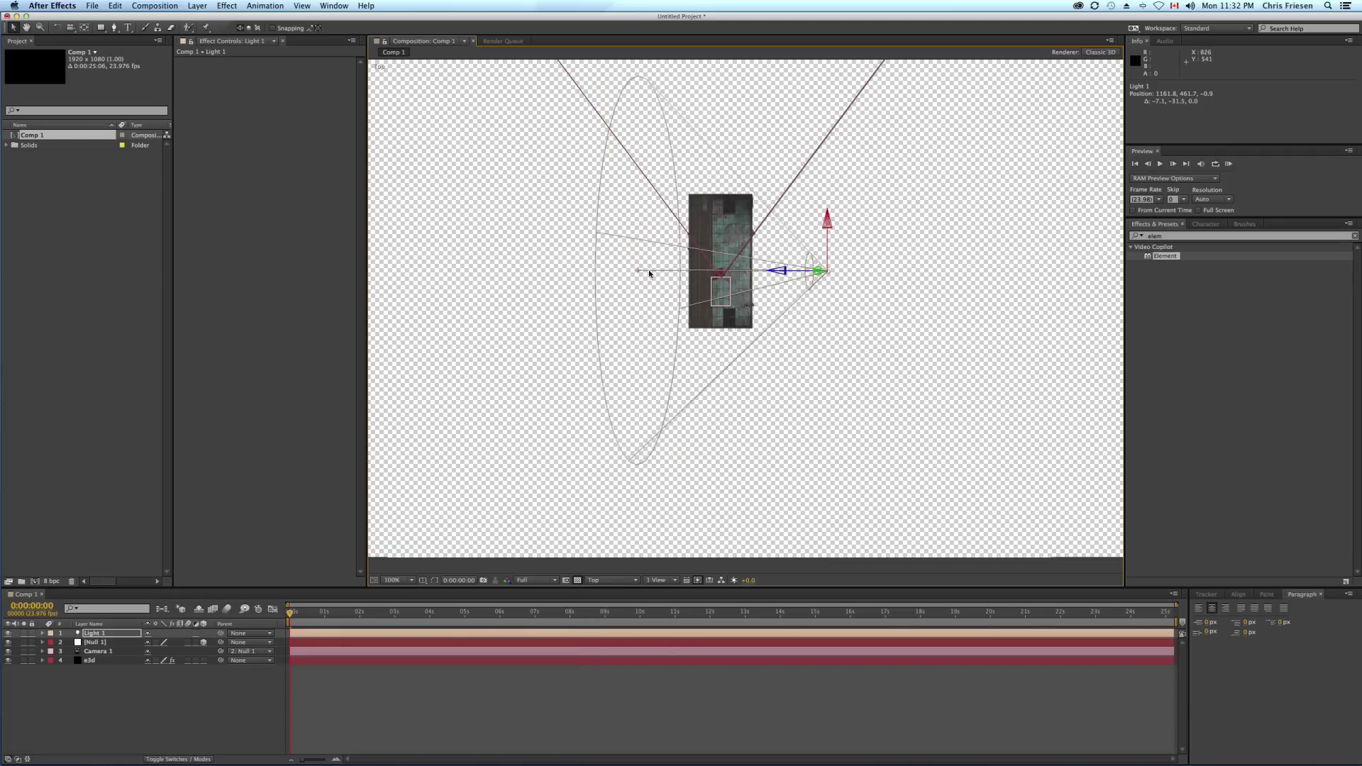
{"action": "left_click_drag", "start_coordinate": [637, 273], "coordinate": [659, 202]}
{"action": "left_click", "coordinate": [621, 581]}
{"action": "left_click", "coordinate": [615, 589]}
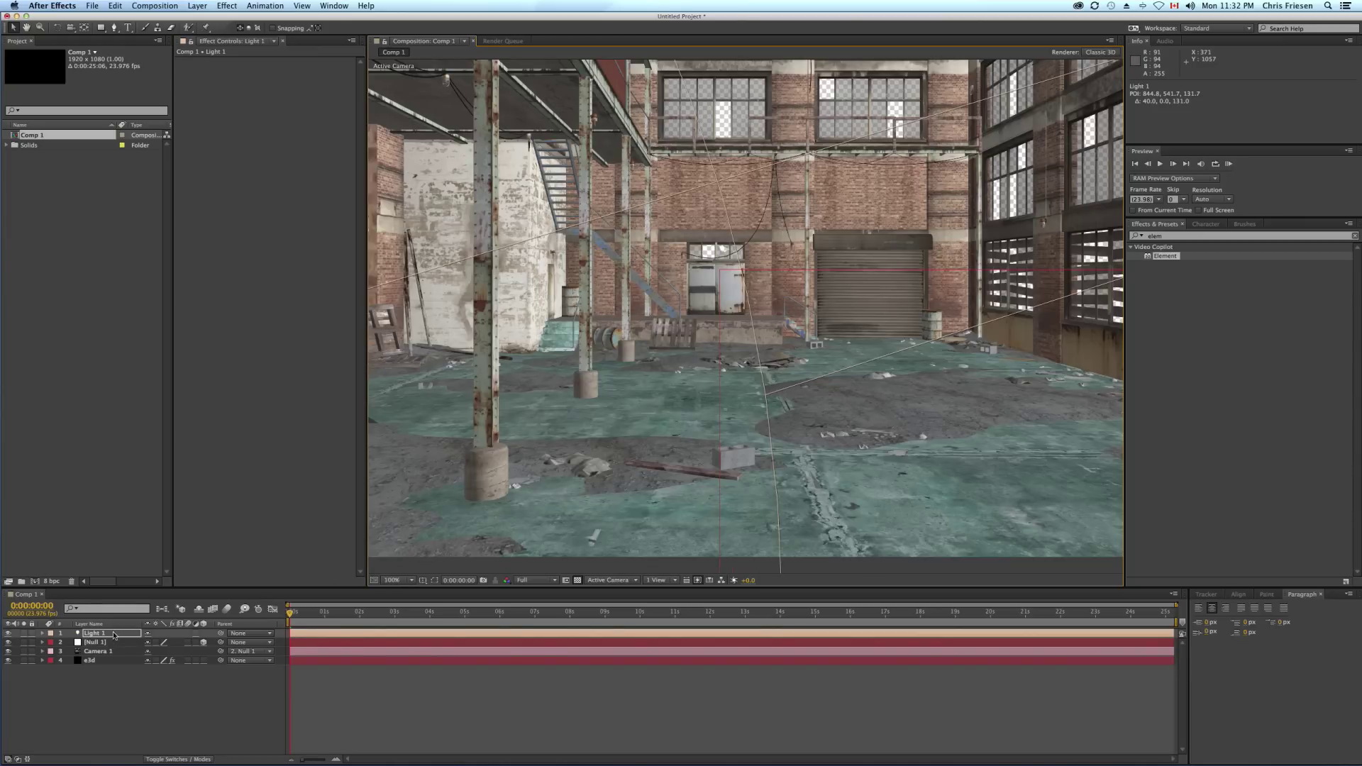
Step: Check Light 1's light options with Casts Shadows on, then select the e3d layer
{"action": "key", "text": "a"}
{"action": "key", "text": "a"}
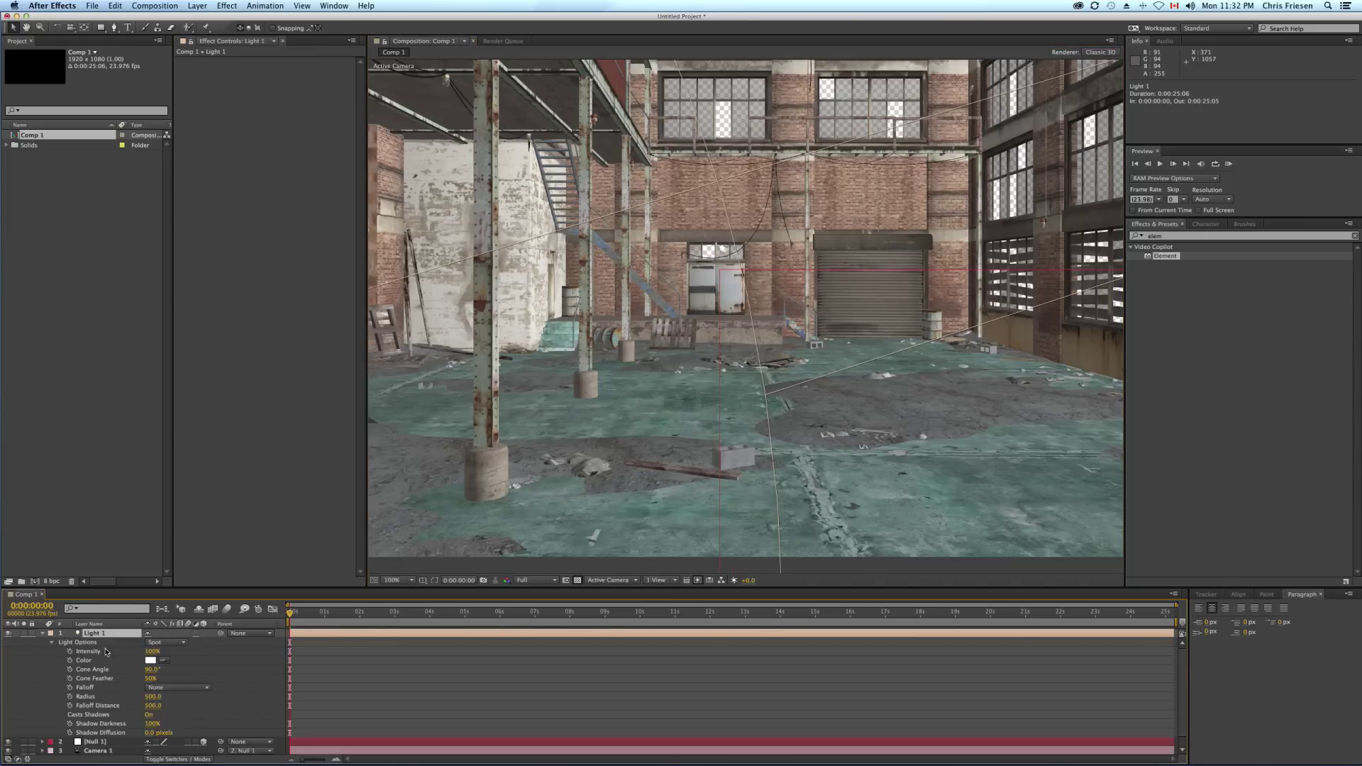
{"action": "scroll", "coordinate": [110, 750], "scroll_direction": "down", "scroll_amount": 1}
{"action": "left_click", "coordinate": [110, 748]}
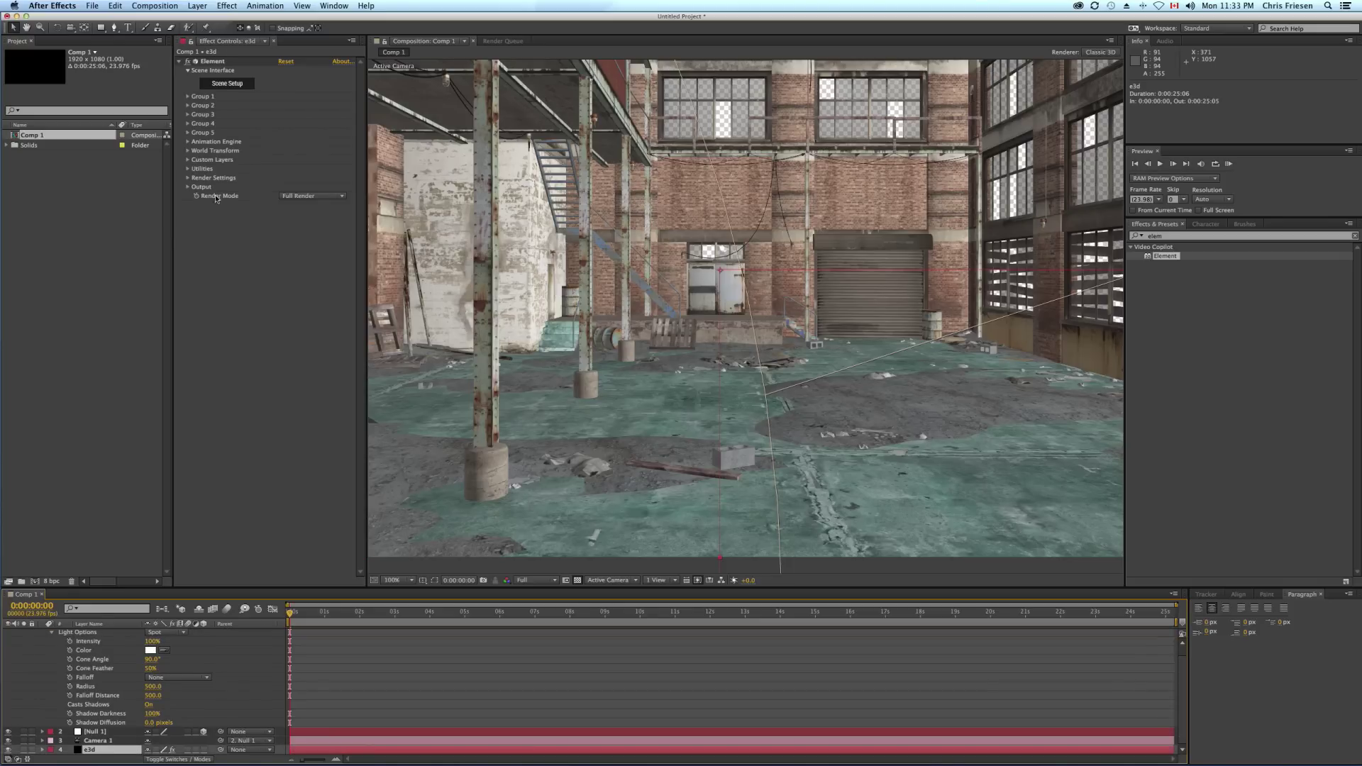
Step: Enable Element shadows under Render Settings and set the shadow map size to 8192
{"action": "left_click", "coordinate": [188, 178]}
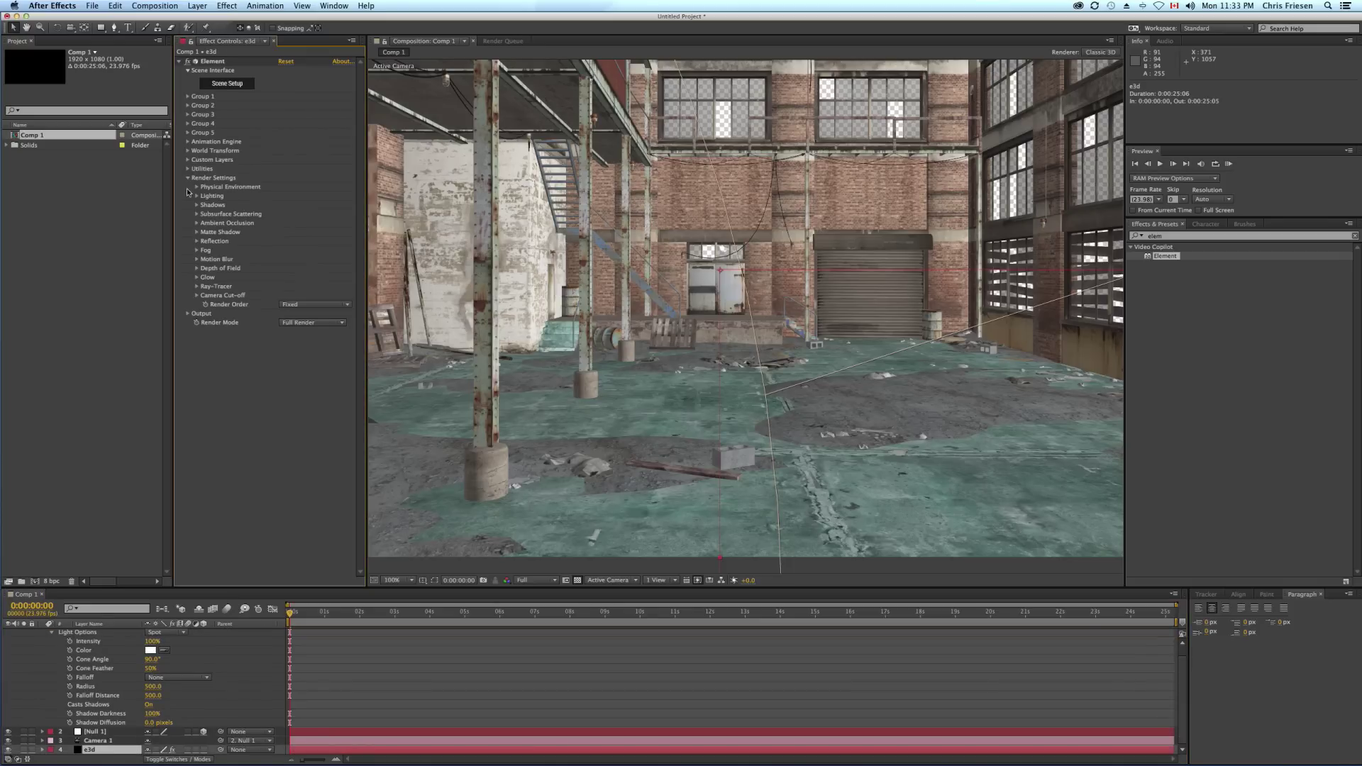
{"action": "left_click", "coordinate": [197, 205]}
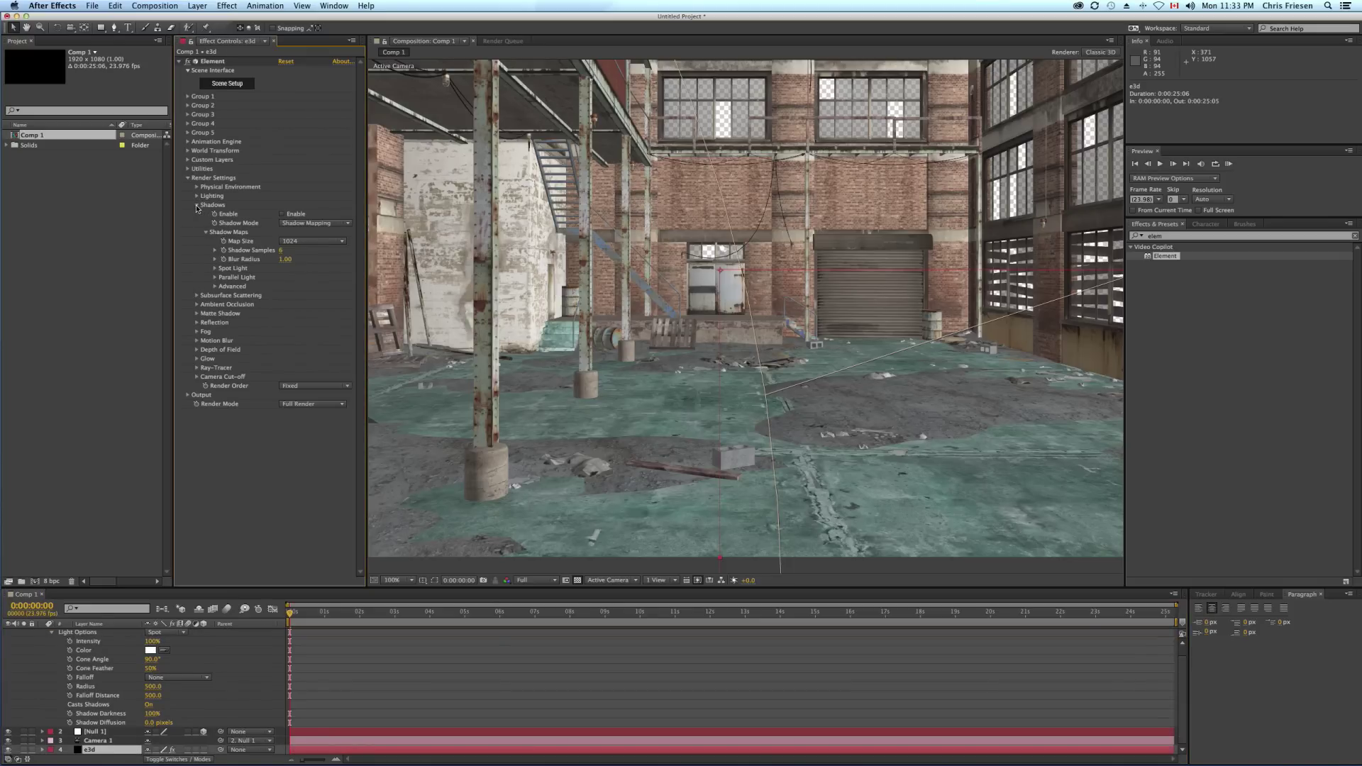
{"action": "left_click", "coordinate": [283, 214]}
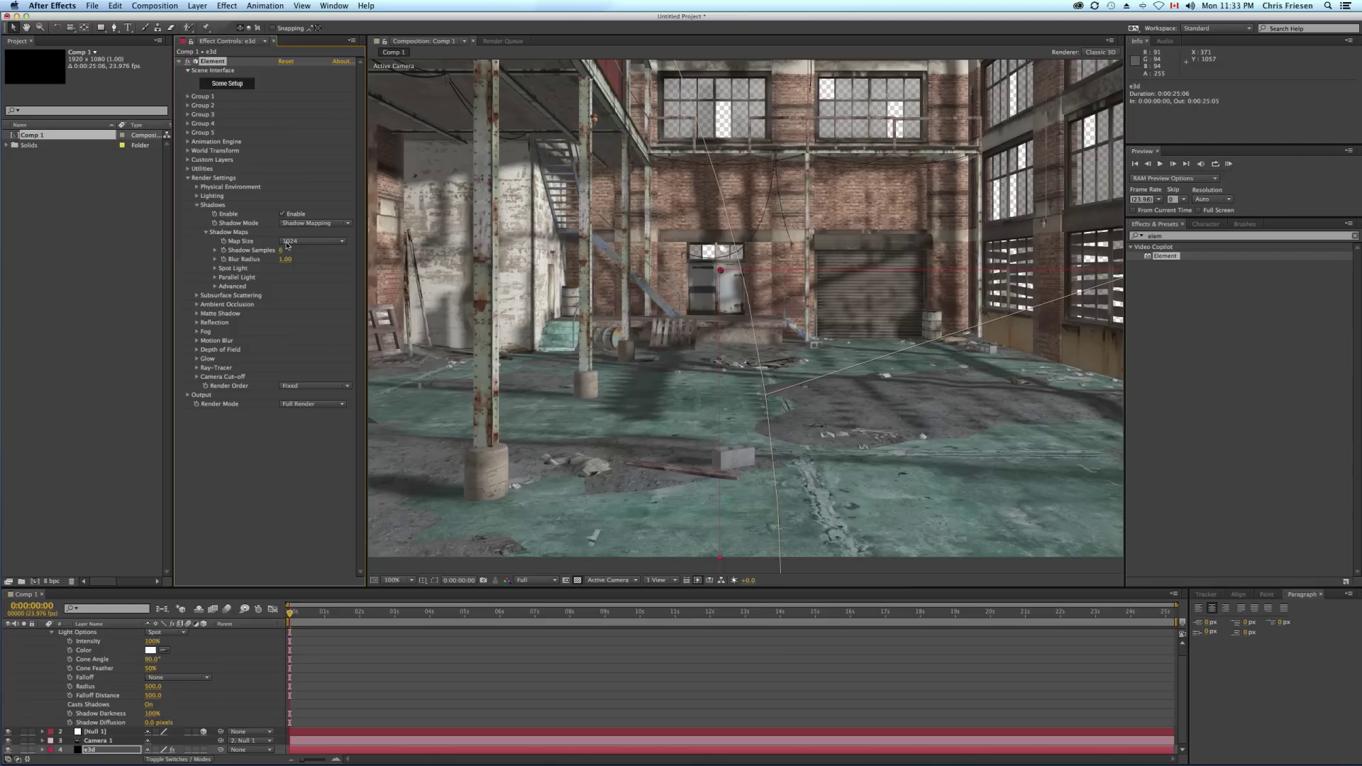
{"action": "left_click", "coordinate": [310, 242]}
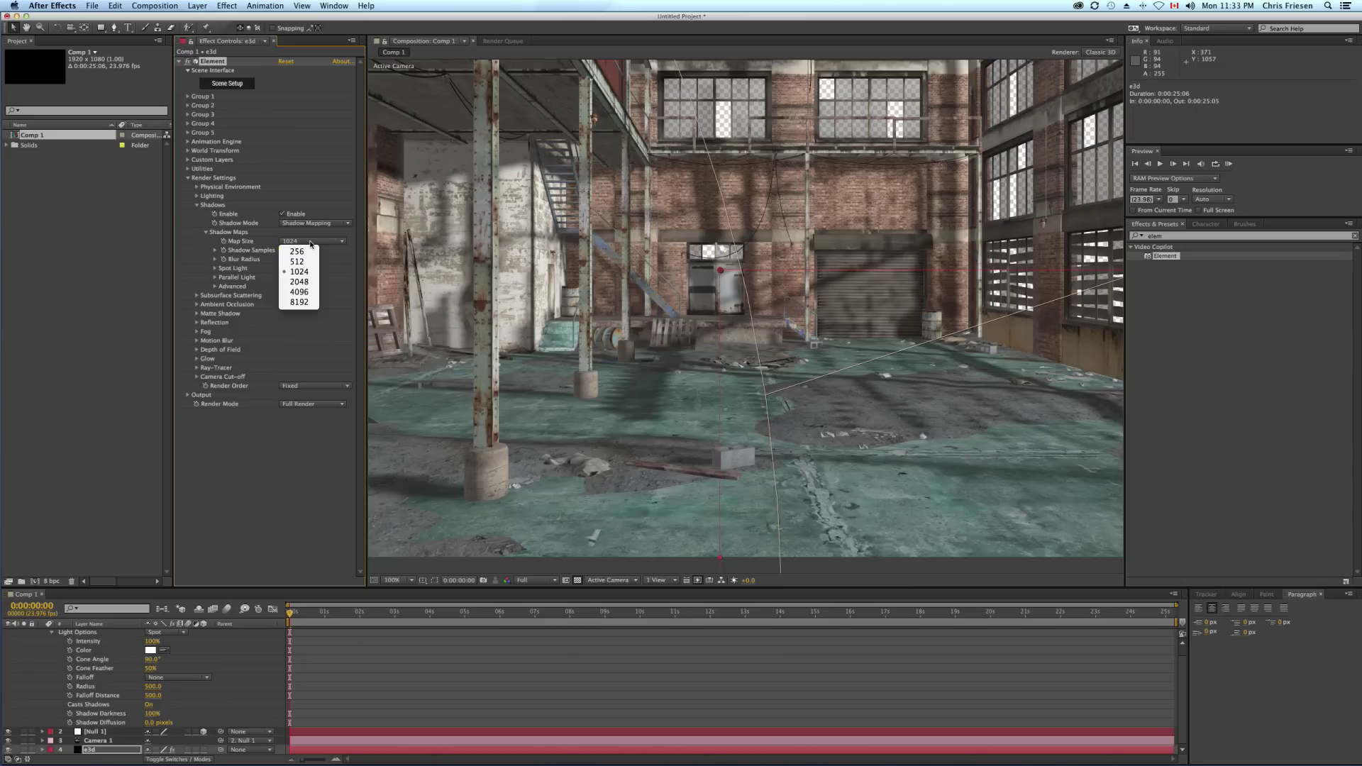
{"action": "left_click", "coordinate": [327, 204]}
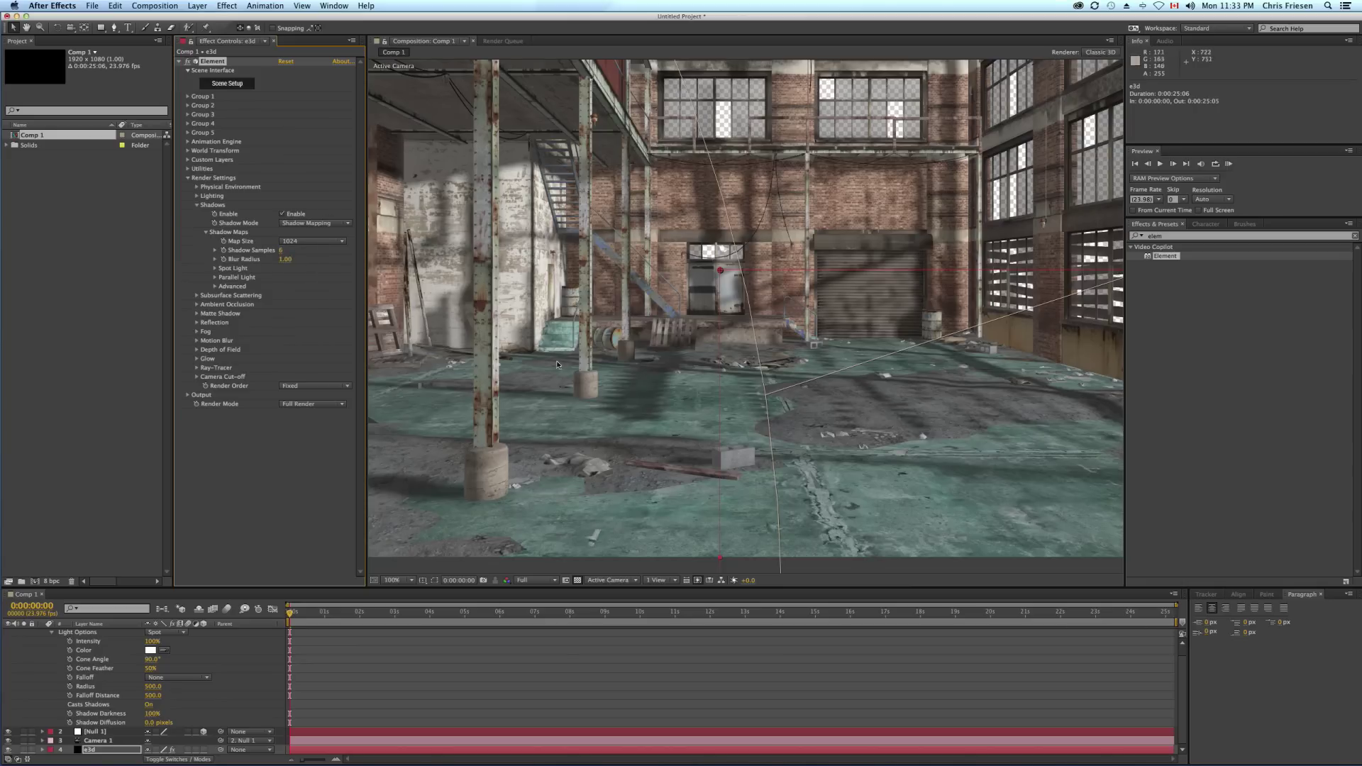
{"action": "left_click", "coordinate": [298, 243]}
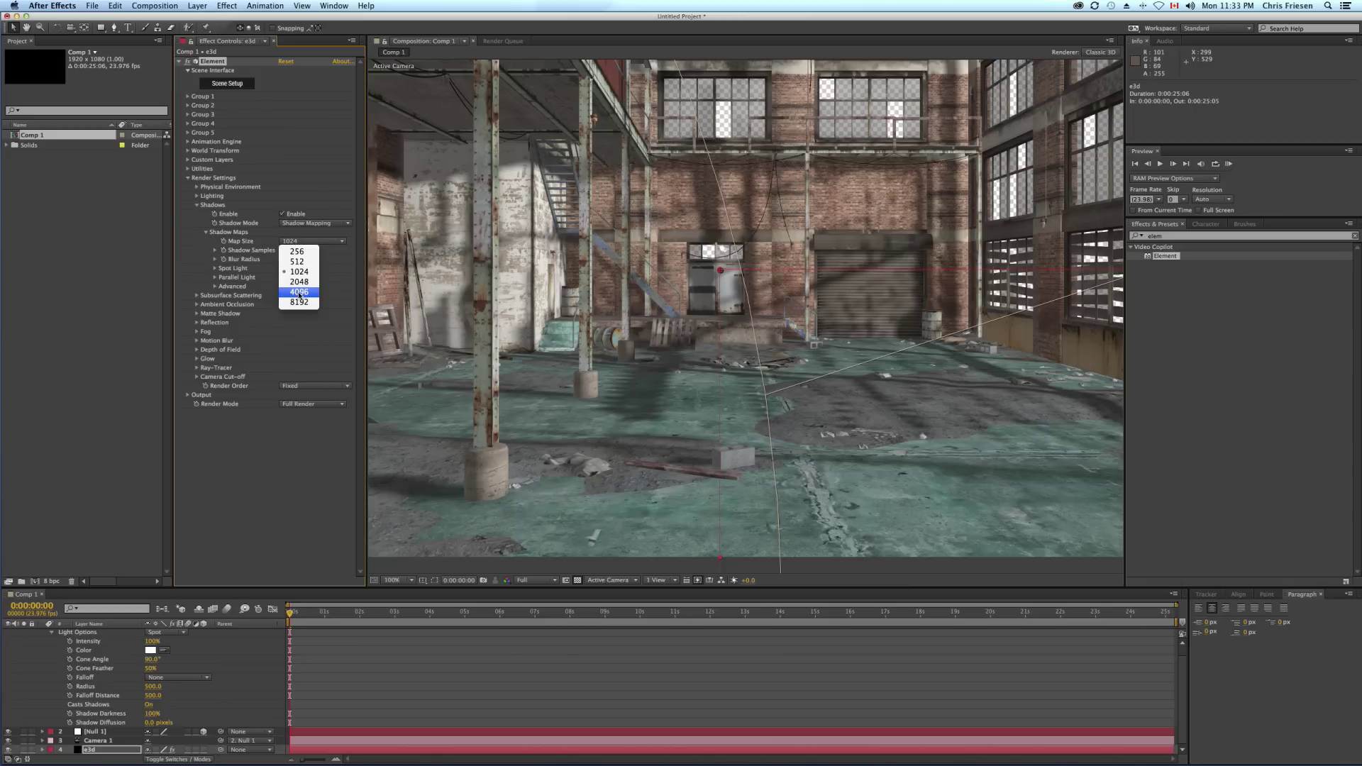
{"action": "left_click", "coordinate": [299, 305]}
{"action": "left_click", "coordinate": [300, 246]}
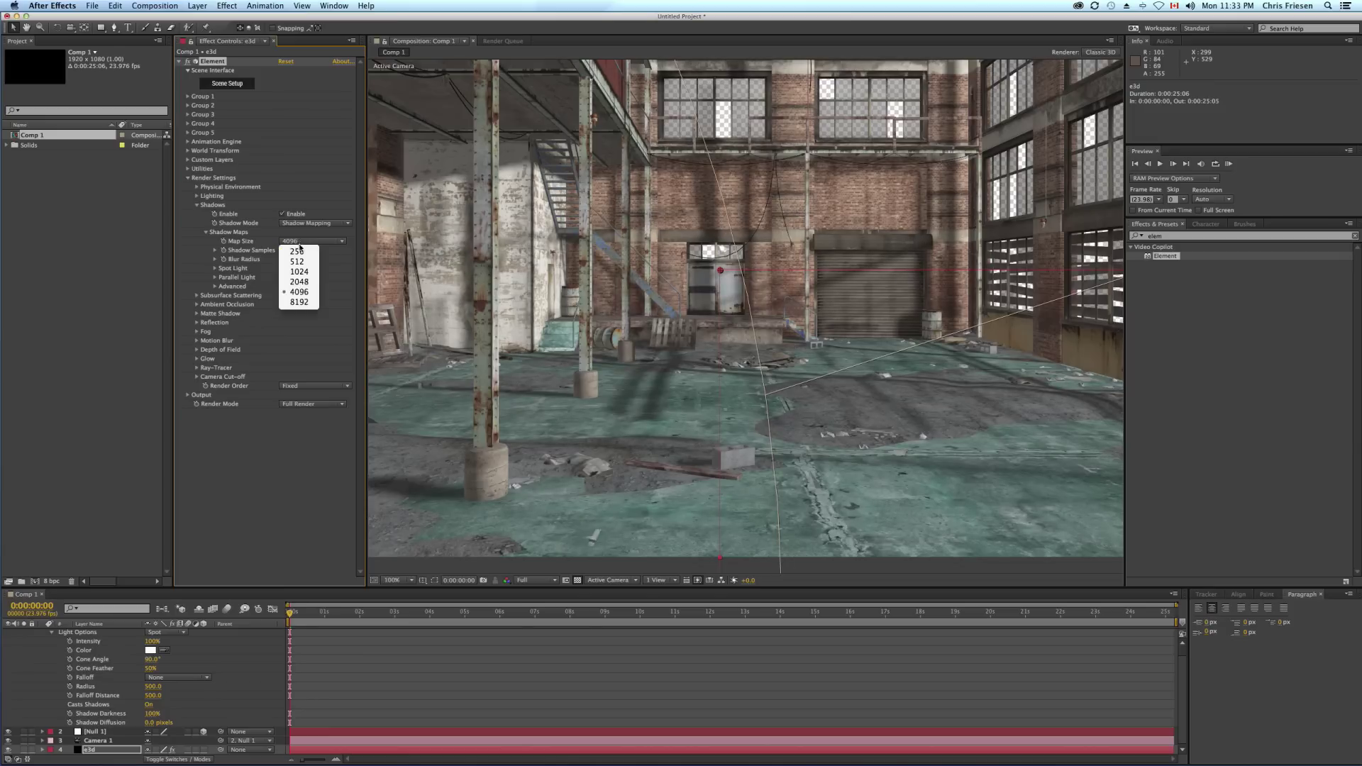
{"action": "left_click", "coordinate": [300, 312]}
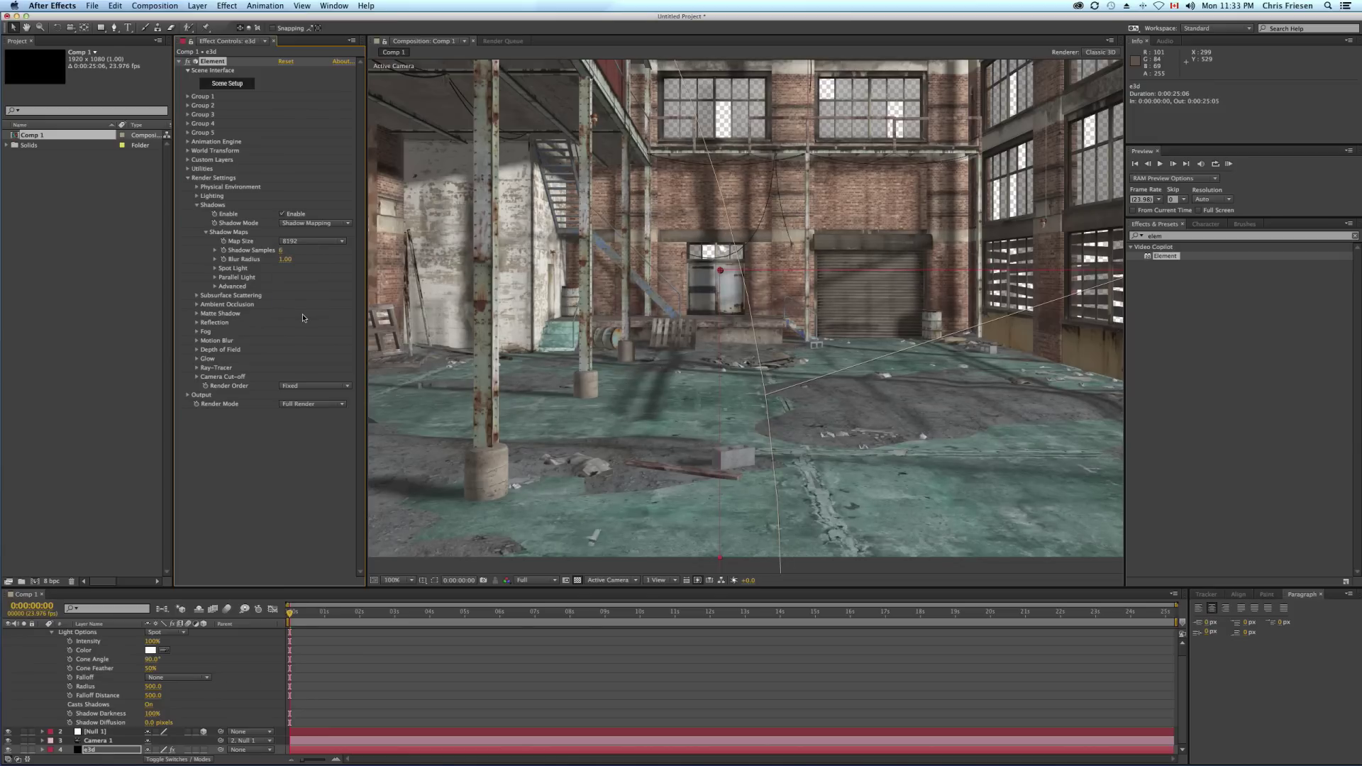
{"action": "scroll", "coordinate": [106, 680], "scroll_direction": "up", "scroll_amount": 1}
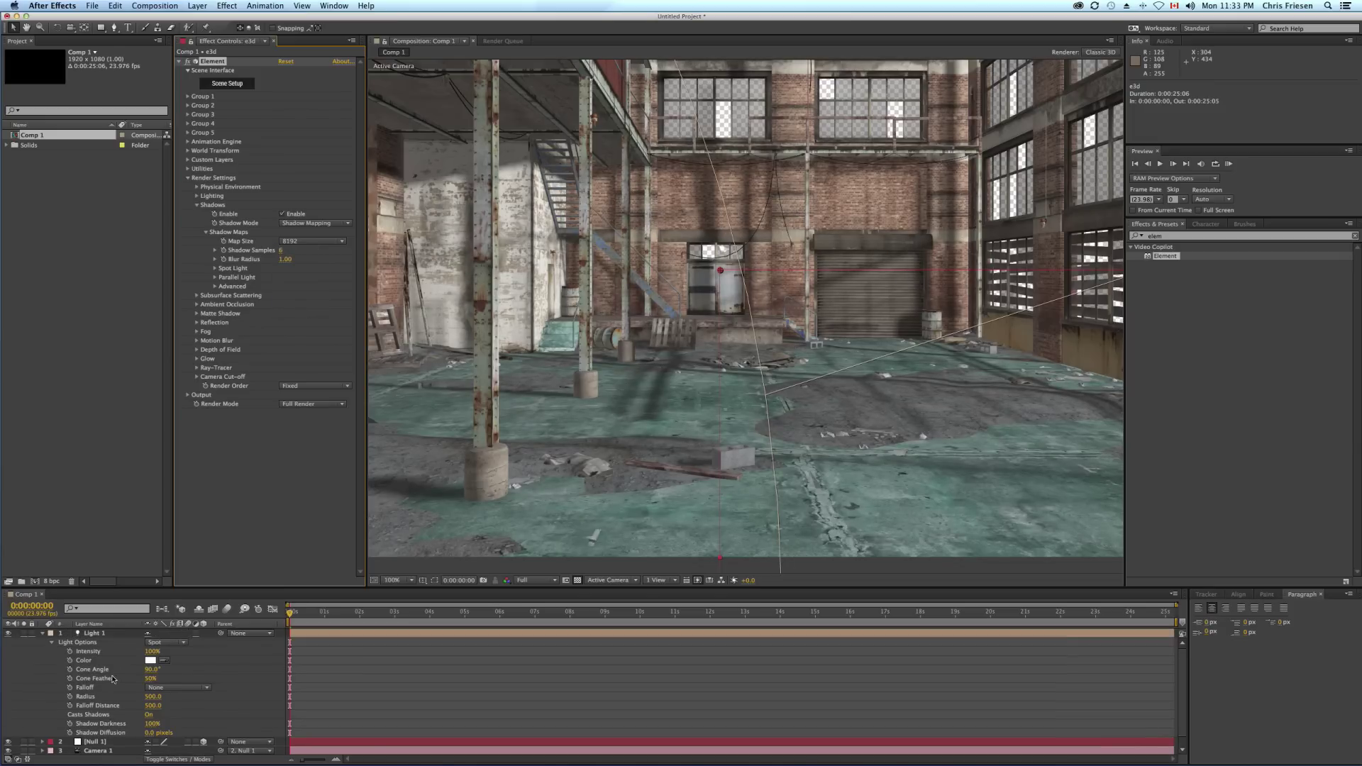
Step: Set Light 1's intensity to 0%, comparing it against the previous value with undo/redo
{"action": "left_click", "coordinate": [151, 652]}
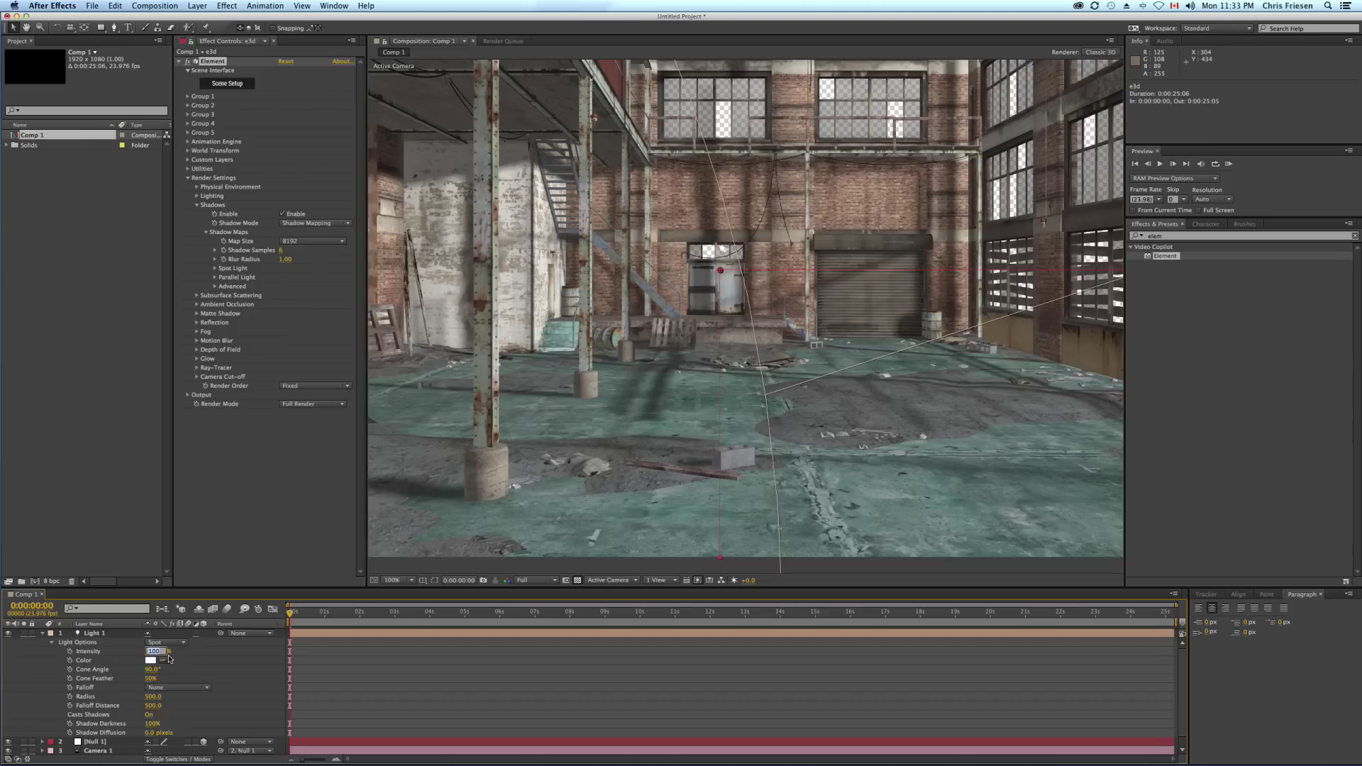
{"action": "type", "text": "0"}
{"action": "key", "text": "Return"}
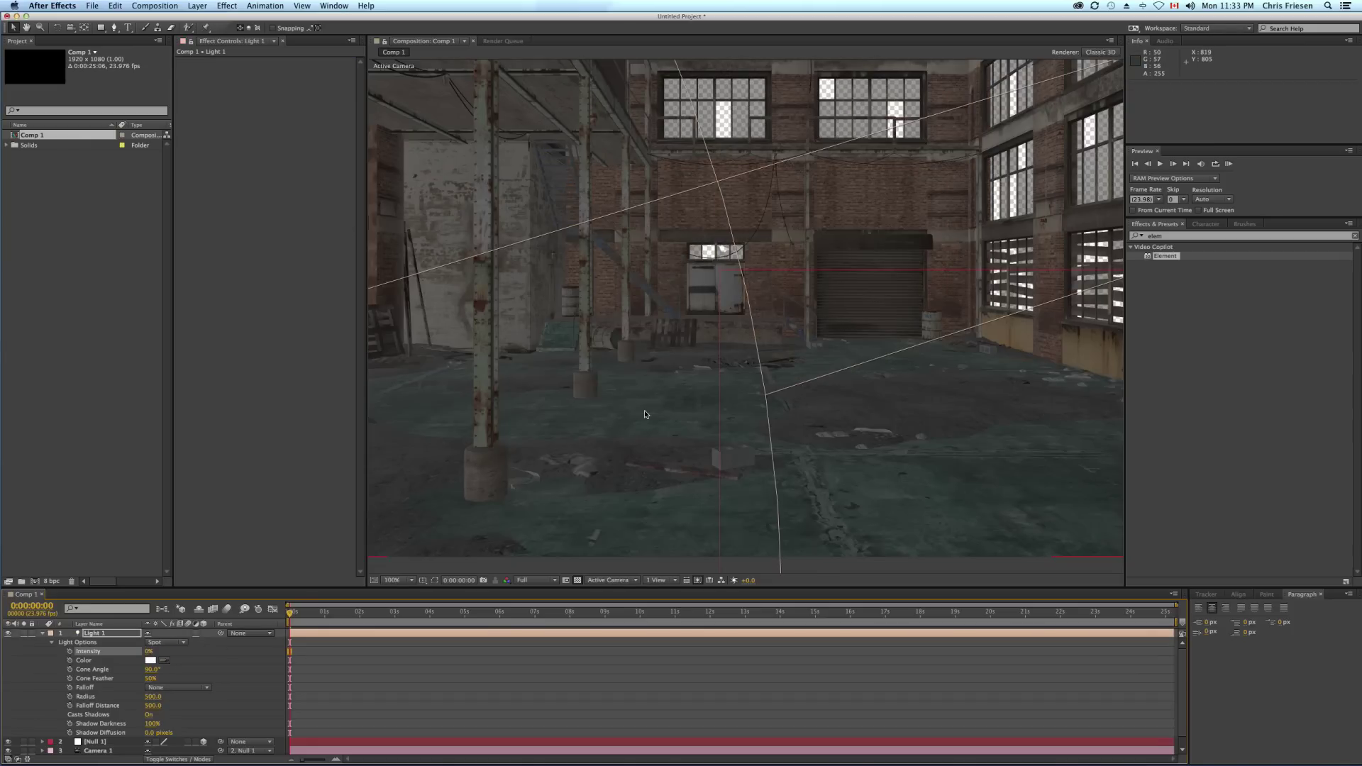
{"action": "key", "text": "super+z"}
{"action": "key", "text": "super+shift+z"}
Step: Select the e3d layer and focus its Element effect settings
{"action": "scroll", "coordinate": [102, 751], "scroll_direction": "down", "scroll_amount": 1}
{"action": "left_click", "coordinate": [95, 750]}
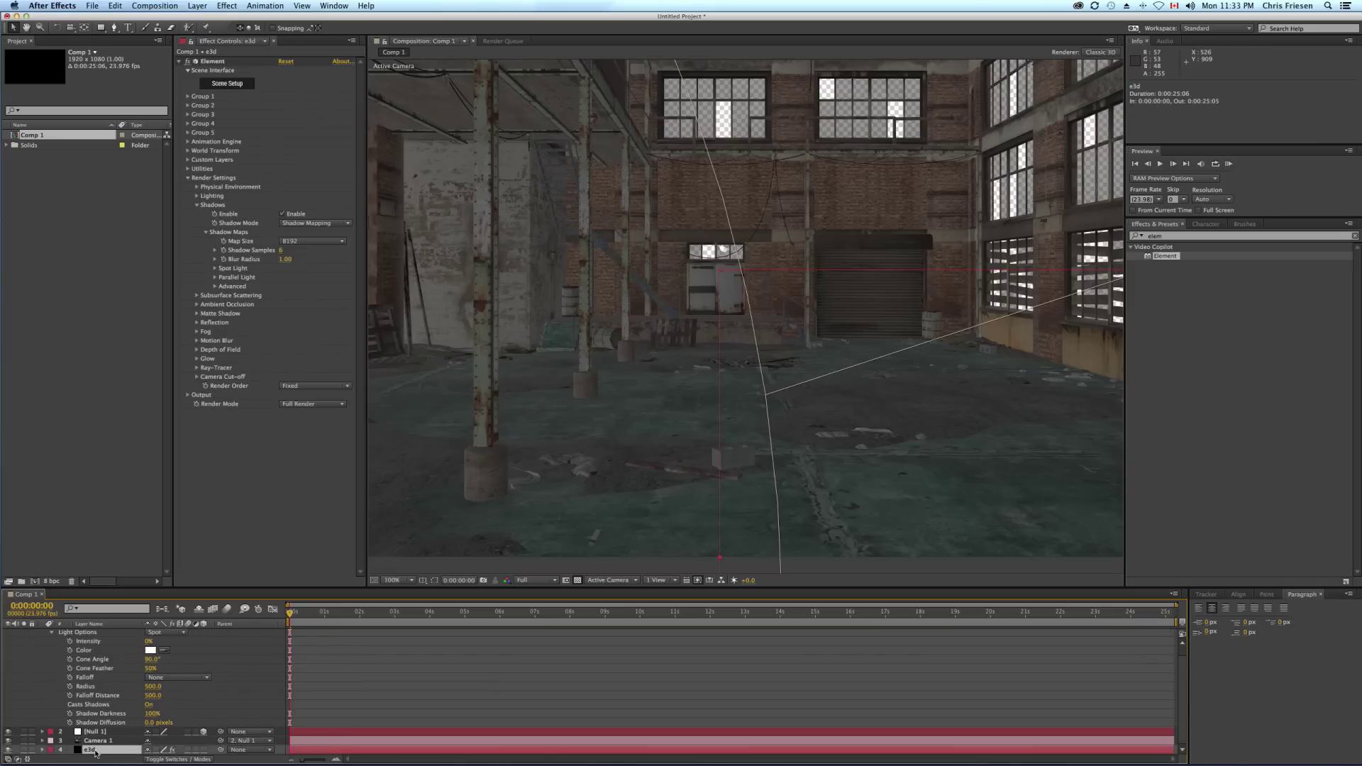
{"action": "left_click", "coordinate": [232, 87]}
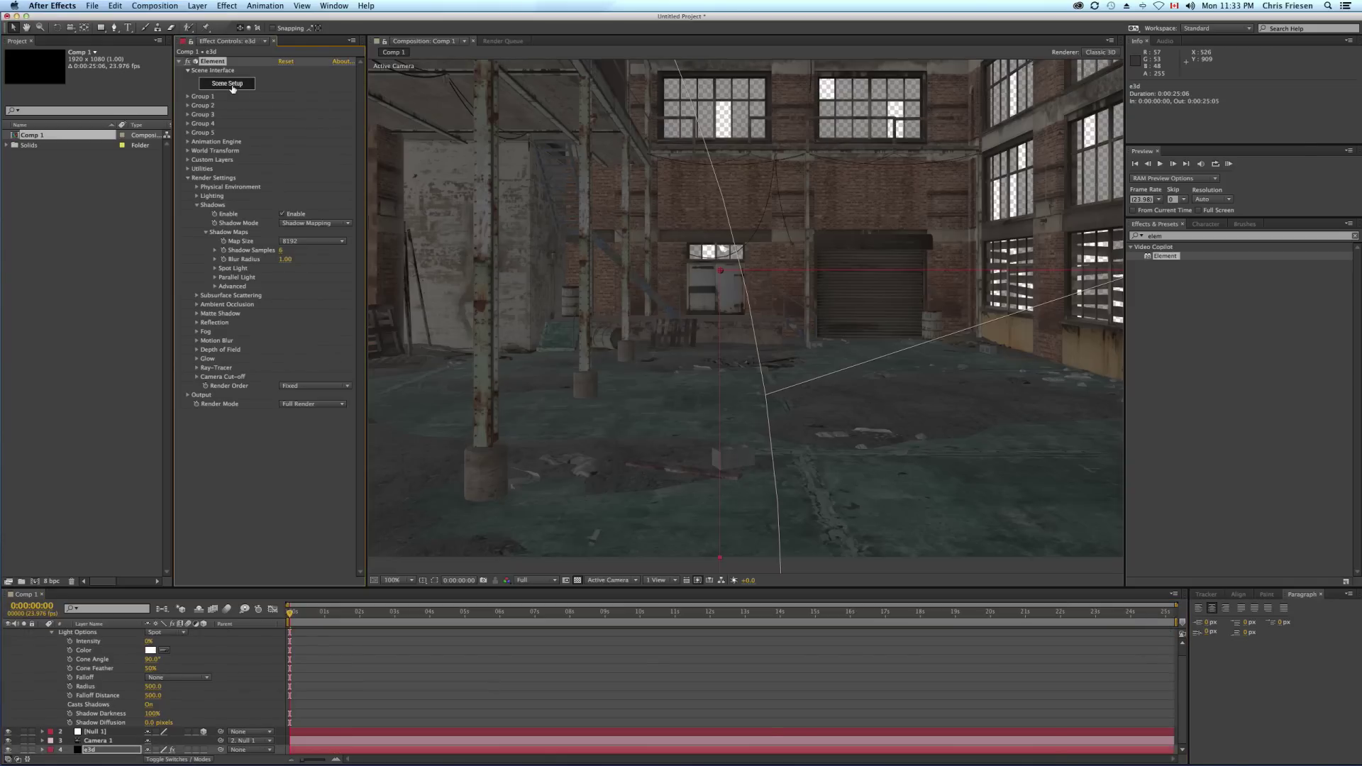
Step: Open Scene Setup preferences and confirm import options keep Physical Shader for imported materials
{"action": "left_click", "coordinate": [232, 87]}
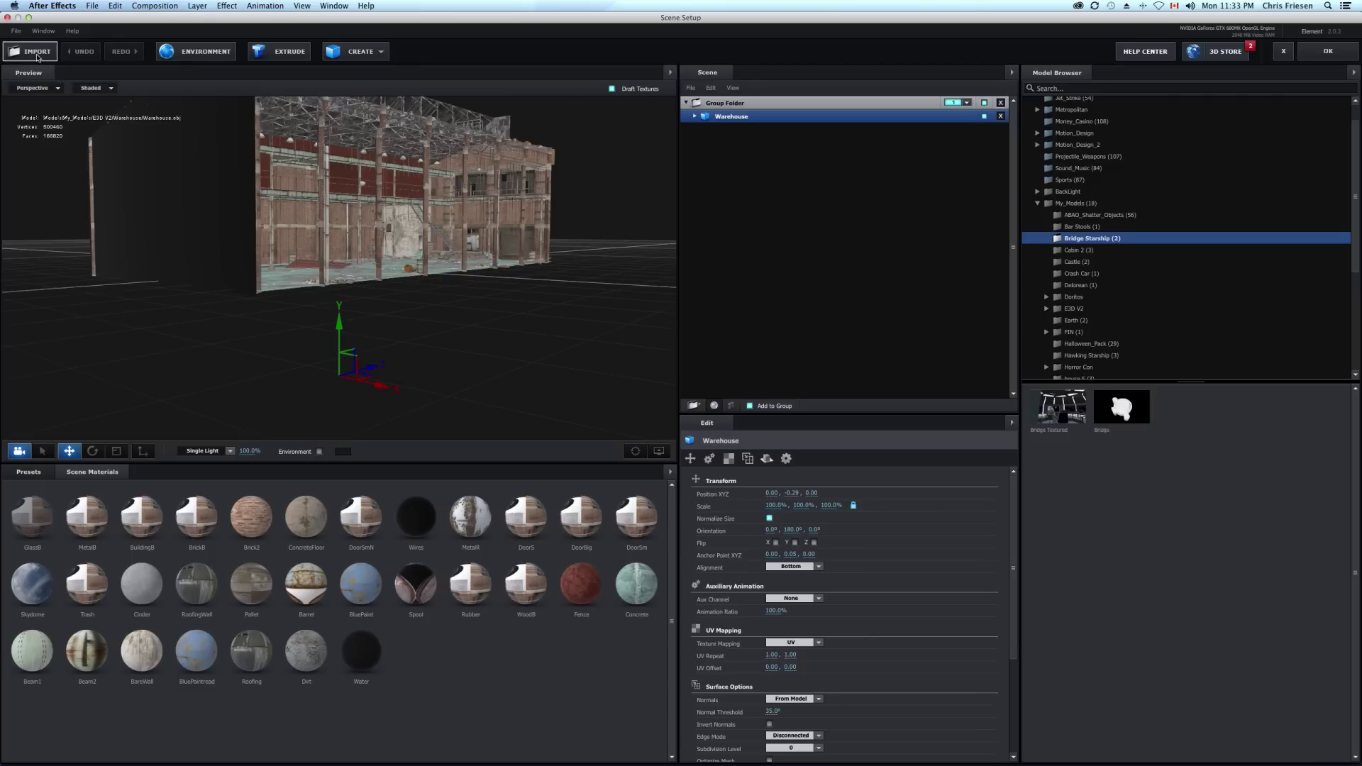
{"action": "left_click", "coordinate": [16, 31]}
{"action": "mouse_move", "coordinate": [21, 47]}
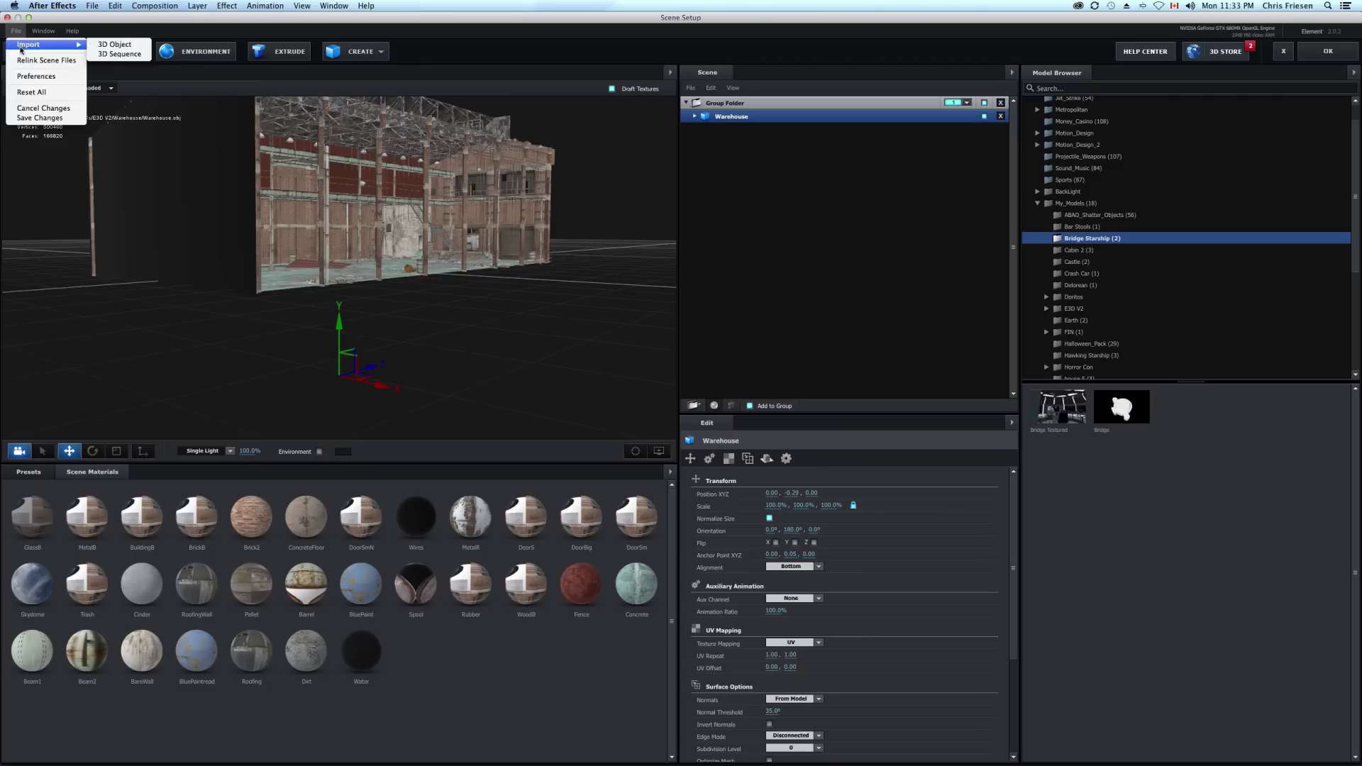
{"action": "left_click", "coordinate": [26, 78]}
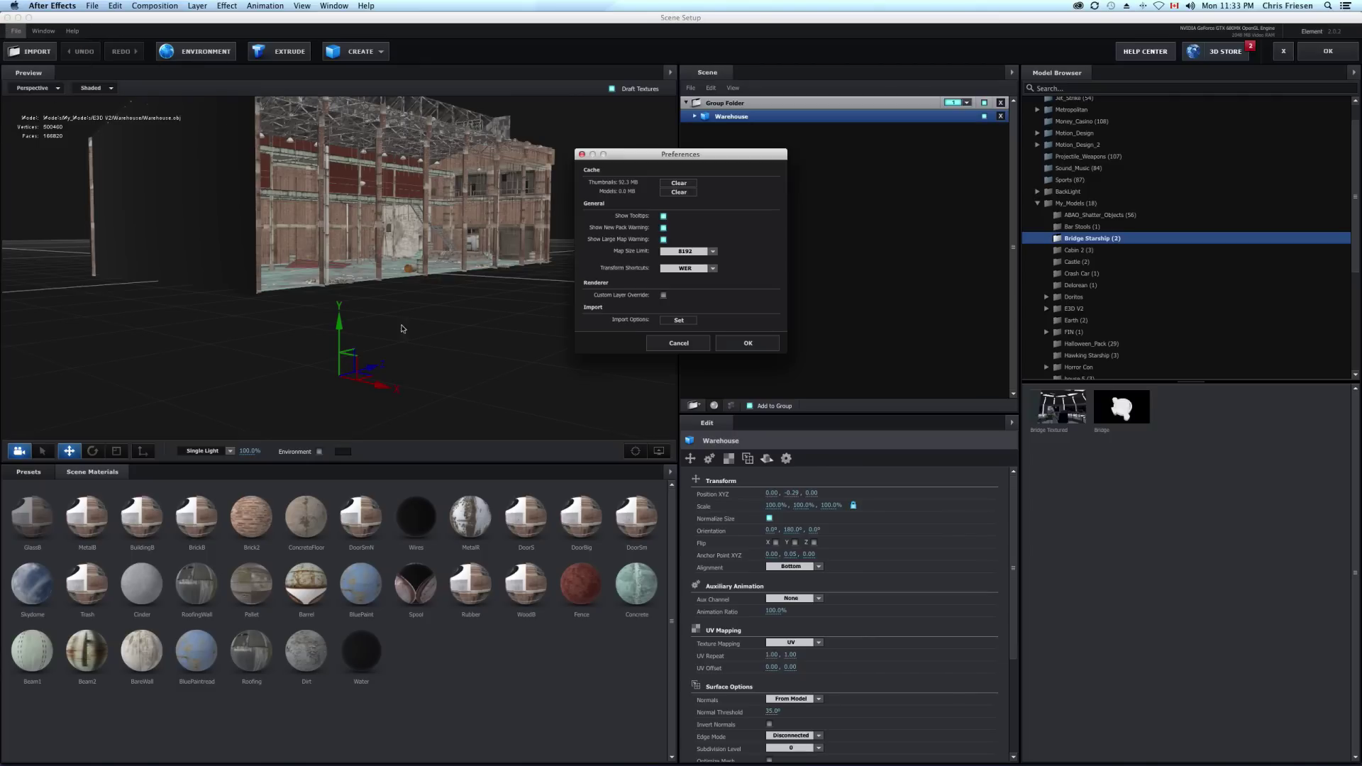
{"action": "left_click", "coordinate": [675, 322]}
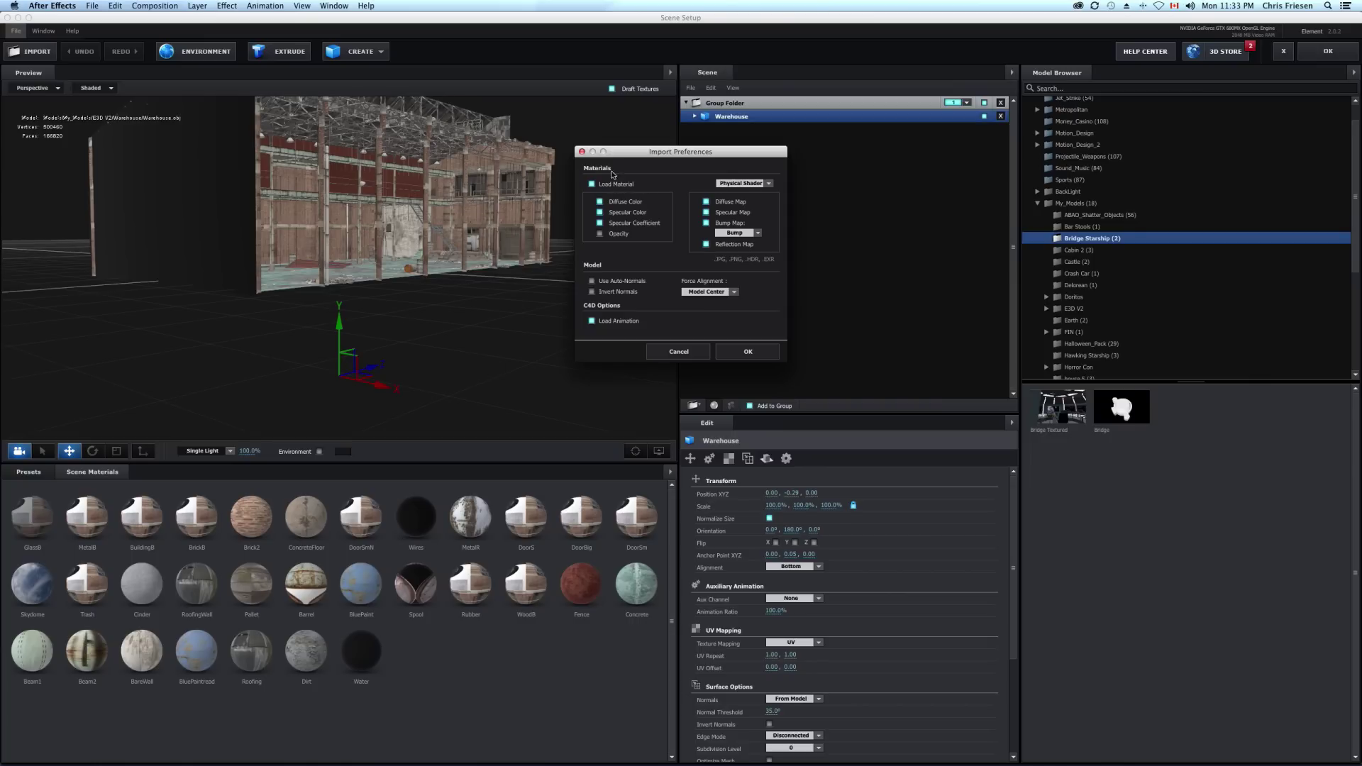
{"action": "left_click", "coordinate": [768, 184]}
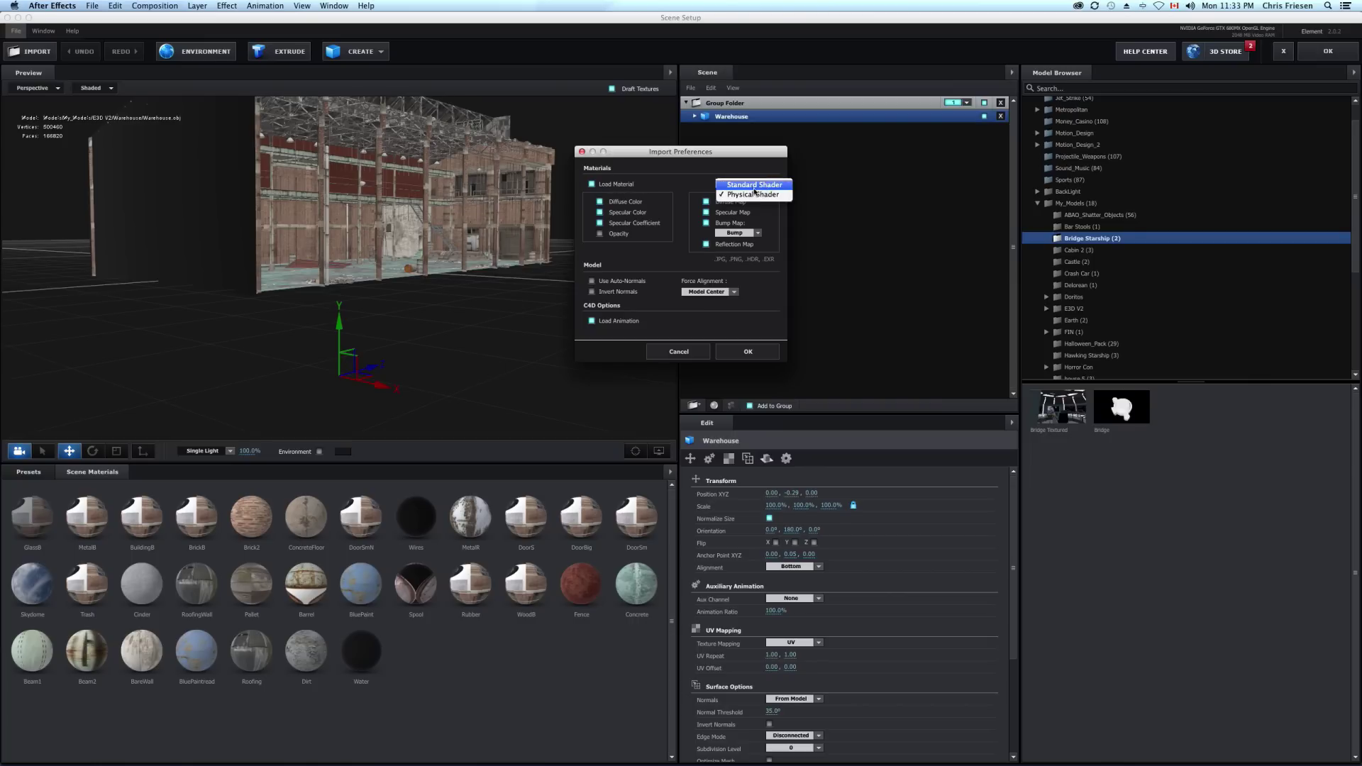
{"action": "left_click", "coordinate": [690, 178]}
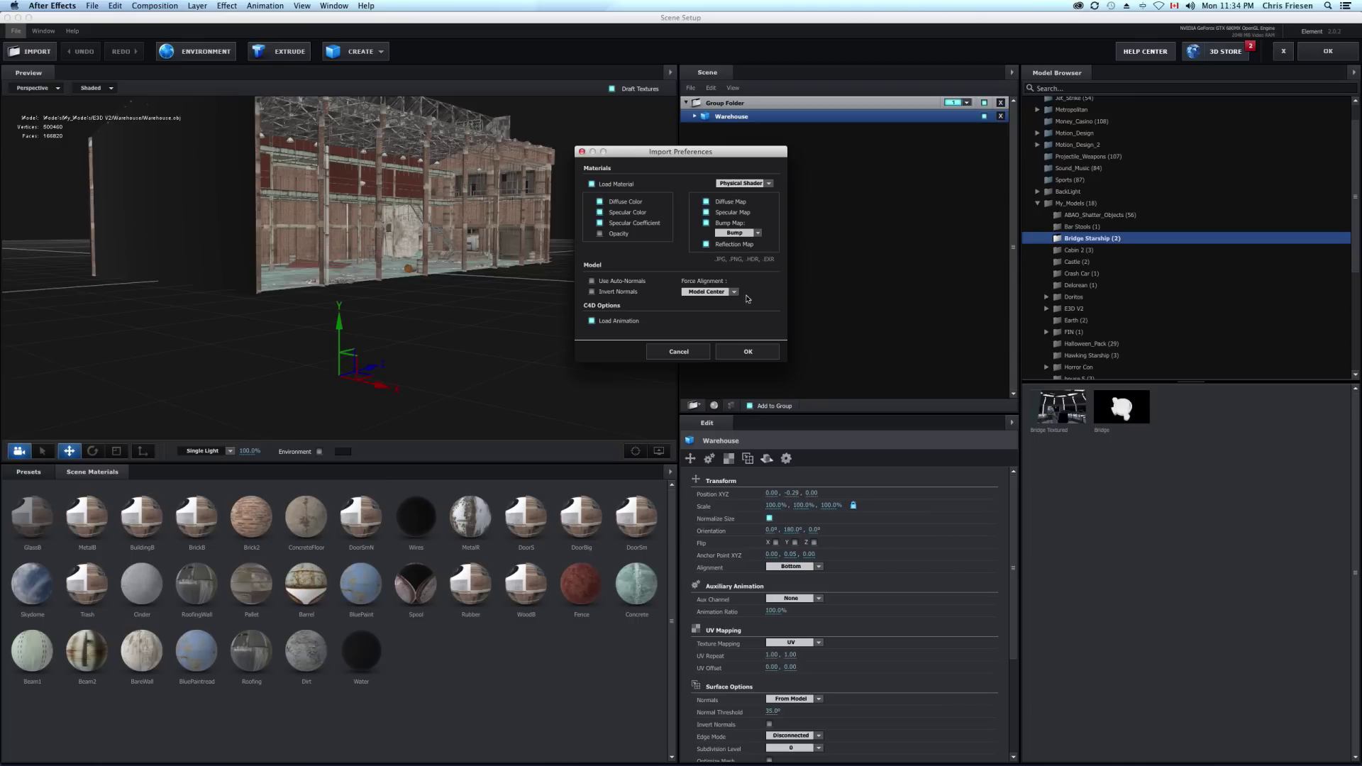
{"action": "left_click", "coordinate": [748, 353]}
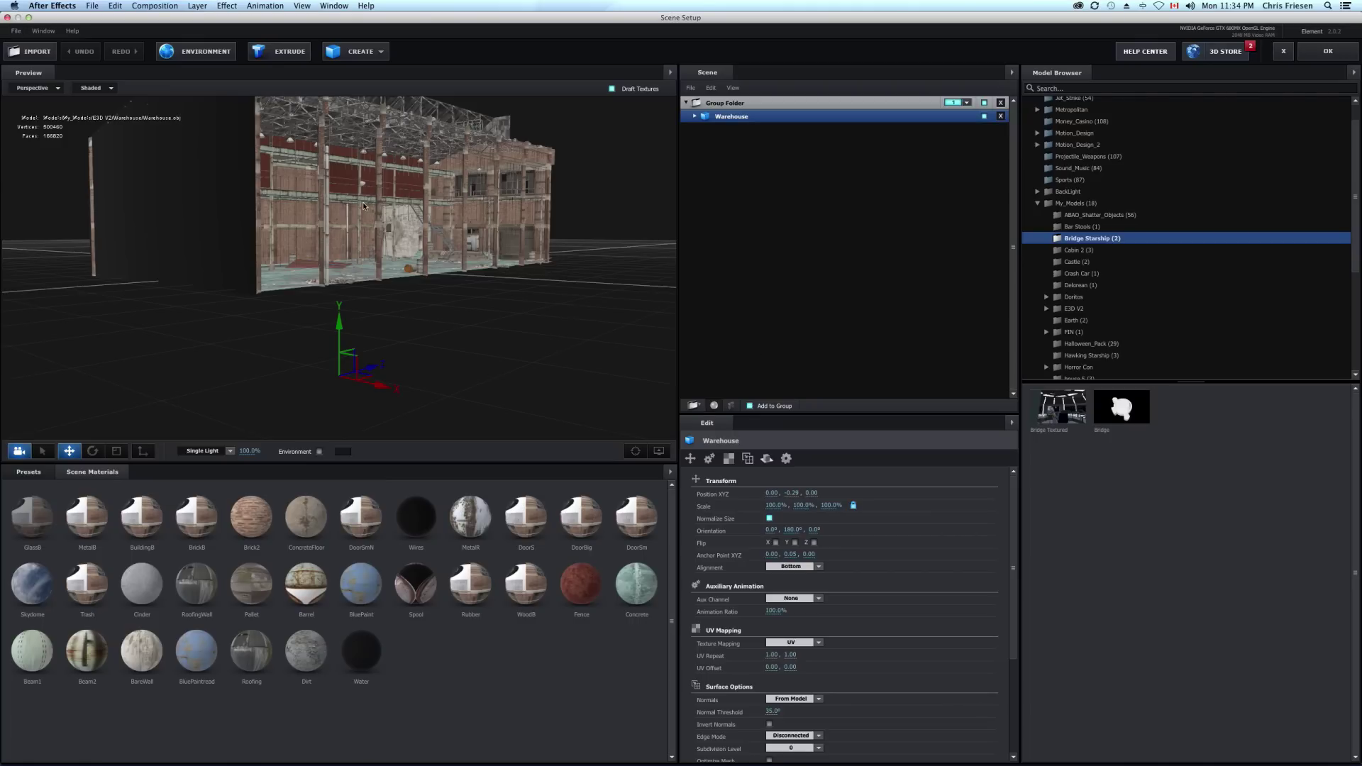
{"action": "left_click_drag", "start_coordinate": [377, 205], "coordinate": [362, 183]}
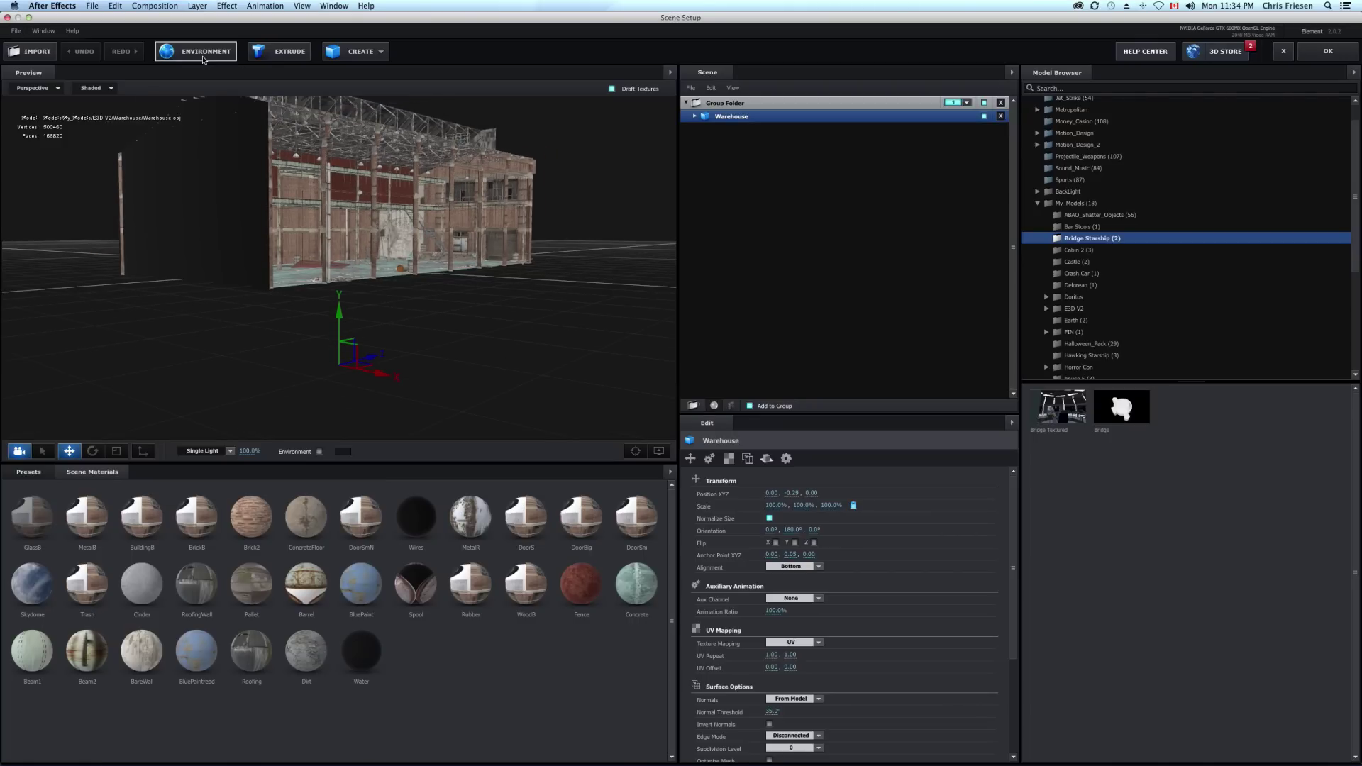
Step: Try the Basic_2K_02 and Basic_2K_06 environment presets on the warehouse
{"action": "left_click", "coordinate": [29, 472]}
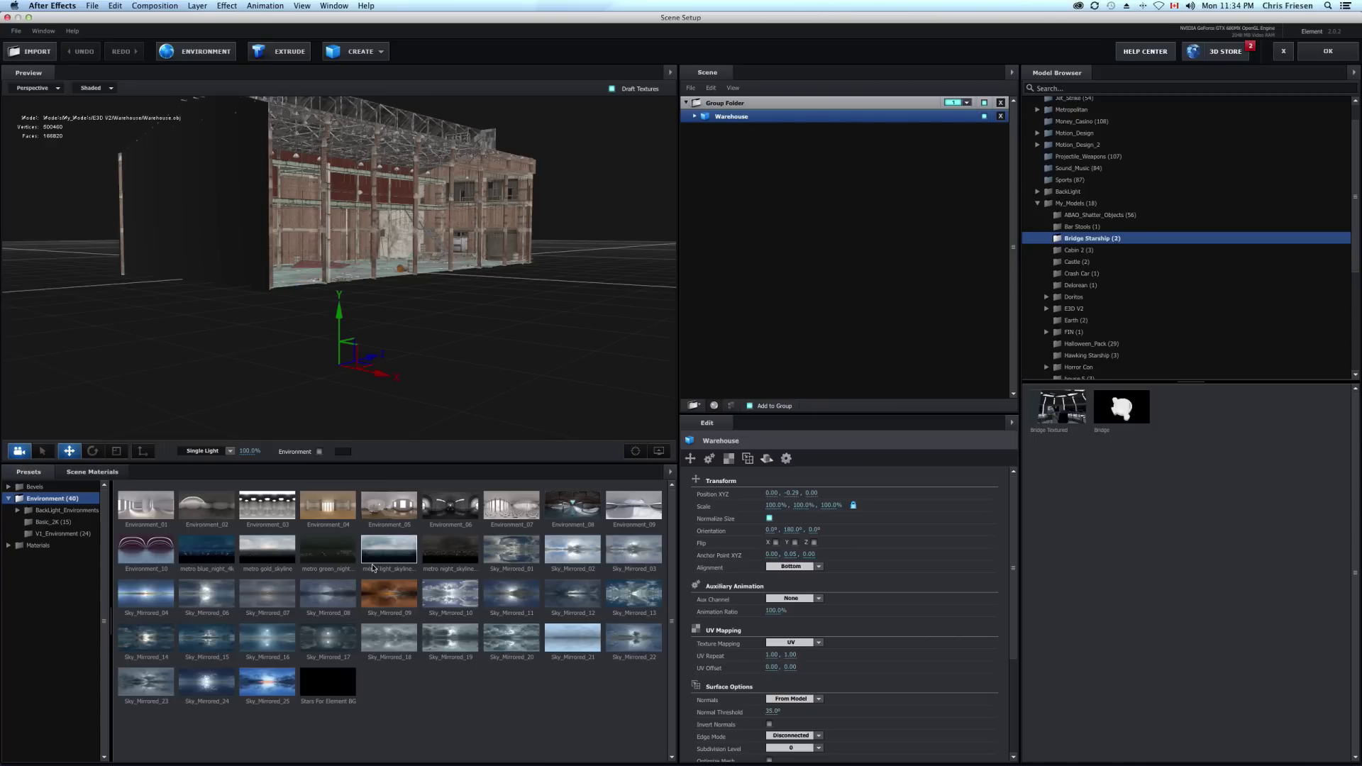
{"action": "left_click", "coordinate": [61, 523]}
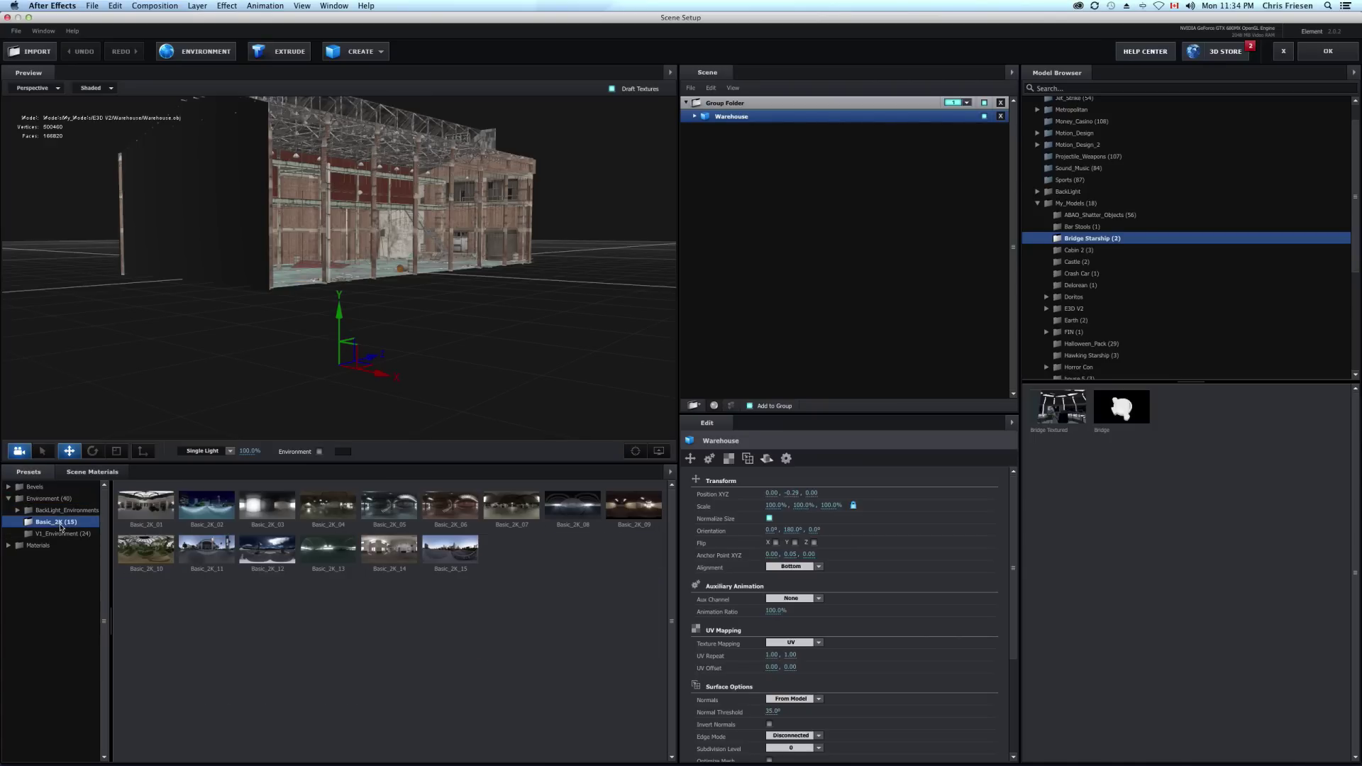
{"action": "left_click", "coordinate": [202, 512]}
{"action": "left_click", "coordinate": [456, 508]}
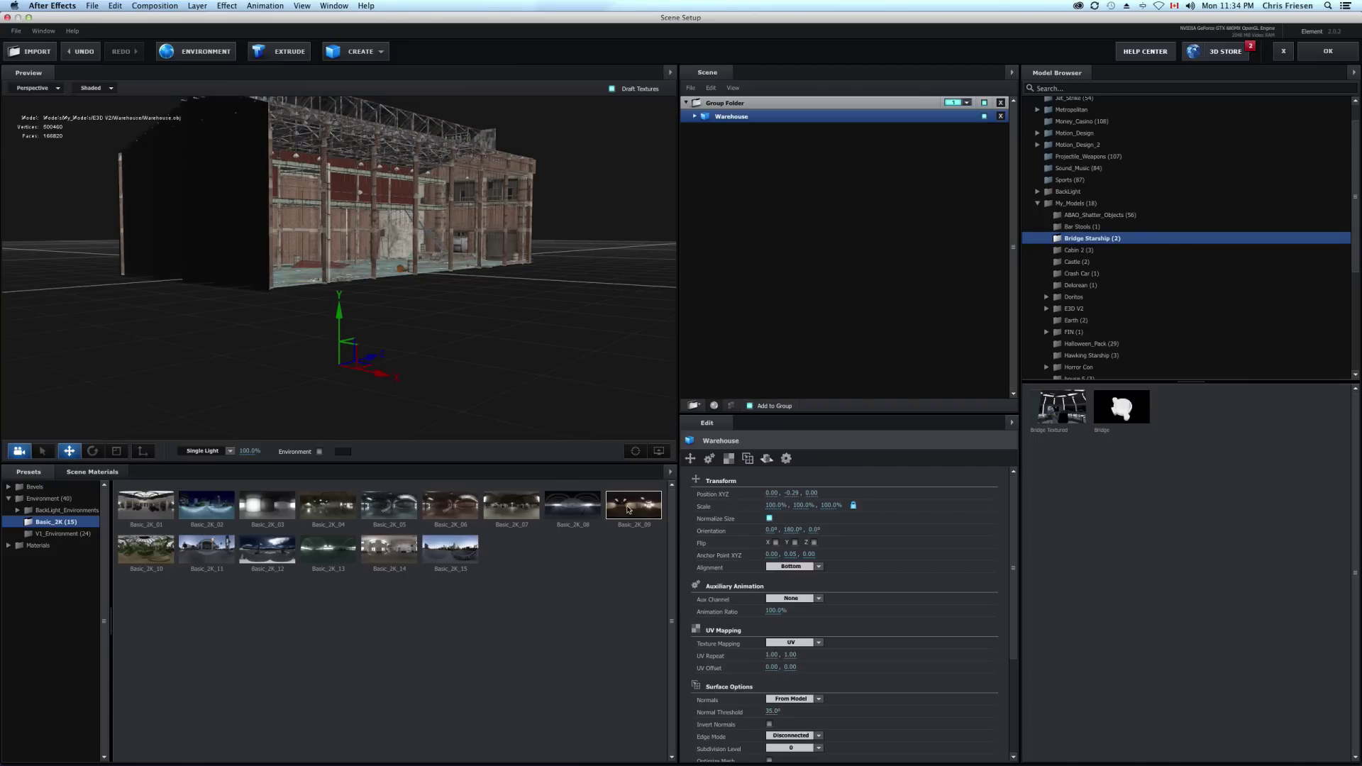
{"action": "left_click_drag", "start_coordinate": [530, 279], "coordinate": [408, 236]}
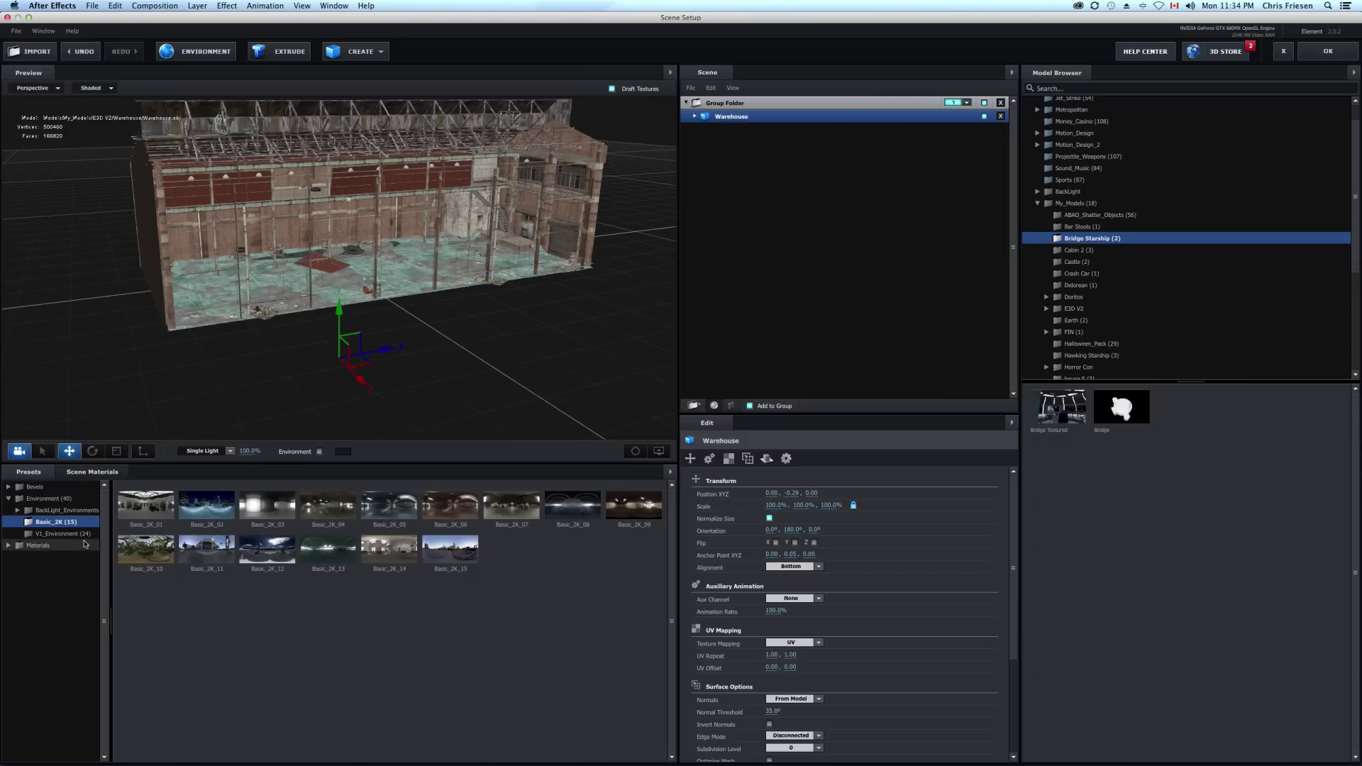
Step: Apply the BackLight_2K_08 environment and close Scene Setup
{"action": "double_click", "coordinate": [62, 511]}
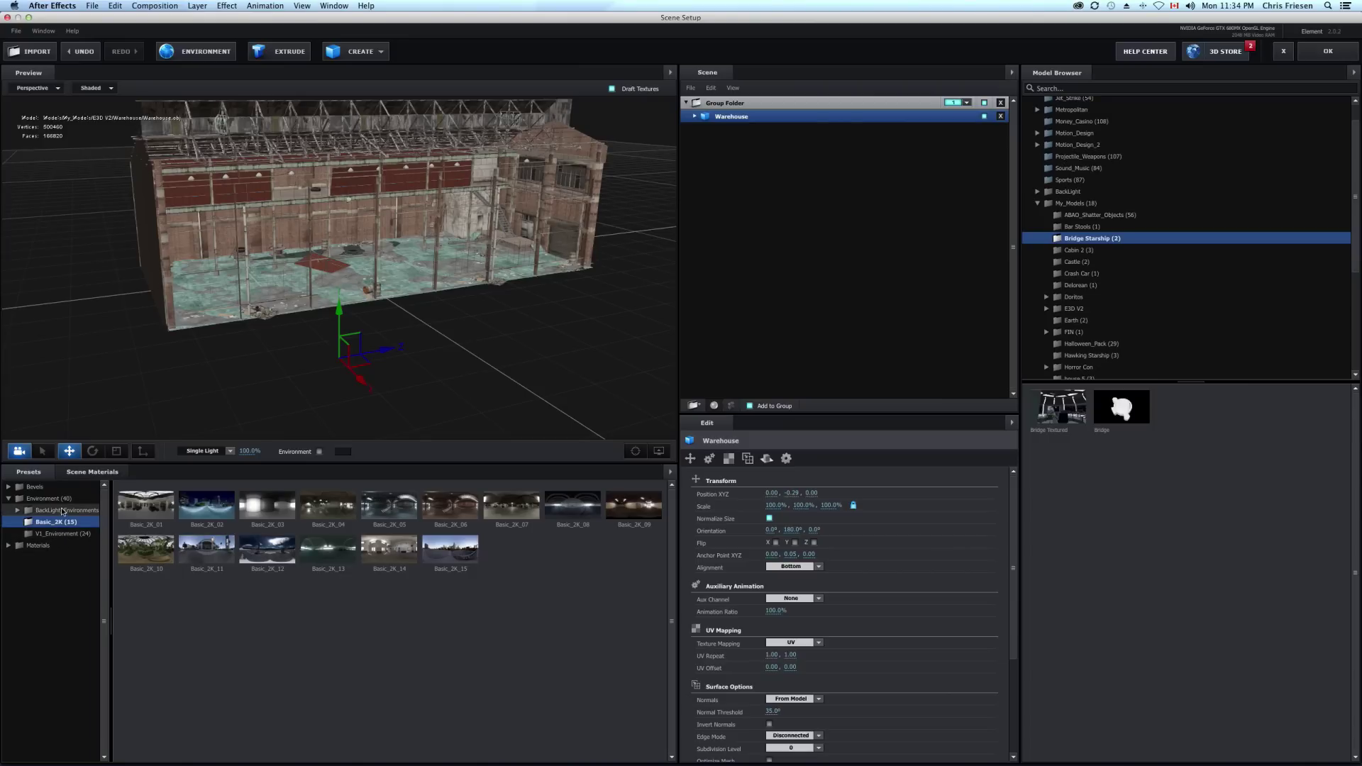
{"action": "left_click", "coordinate": [61, 522]}
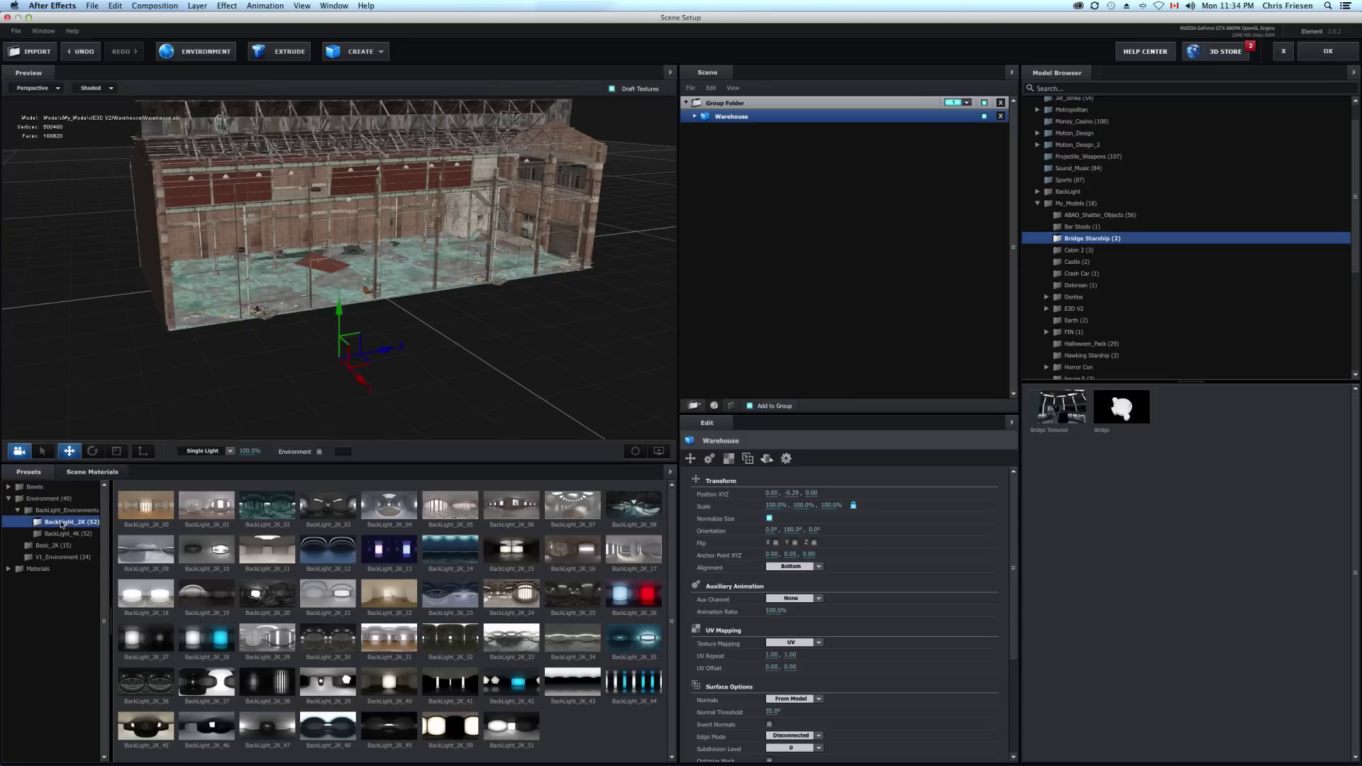
{"action": "left_click", "coordinate": [579, 552]}
{"action": "left_click", "coordinate": [636, 507]}
{"action": "left_click", "coordinate": [1335, 55]}
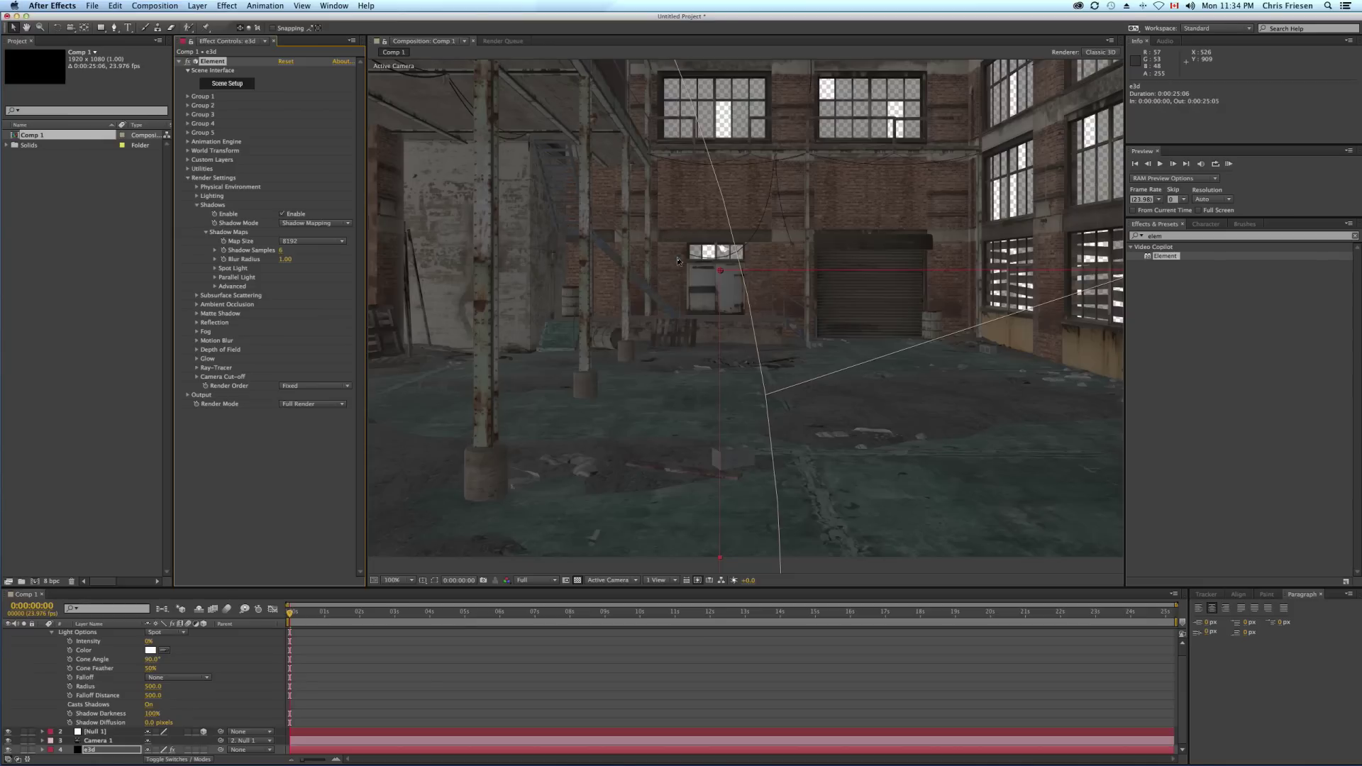
Step: Restore Light 1's intensity to 100%
{"action": "key", "text": "comma"}
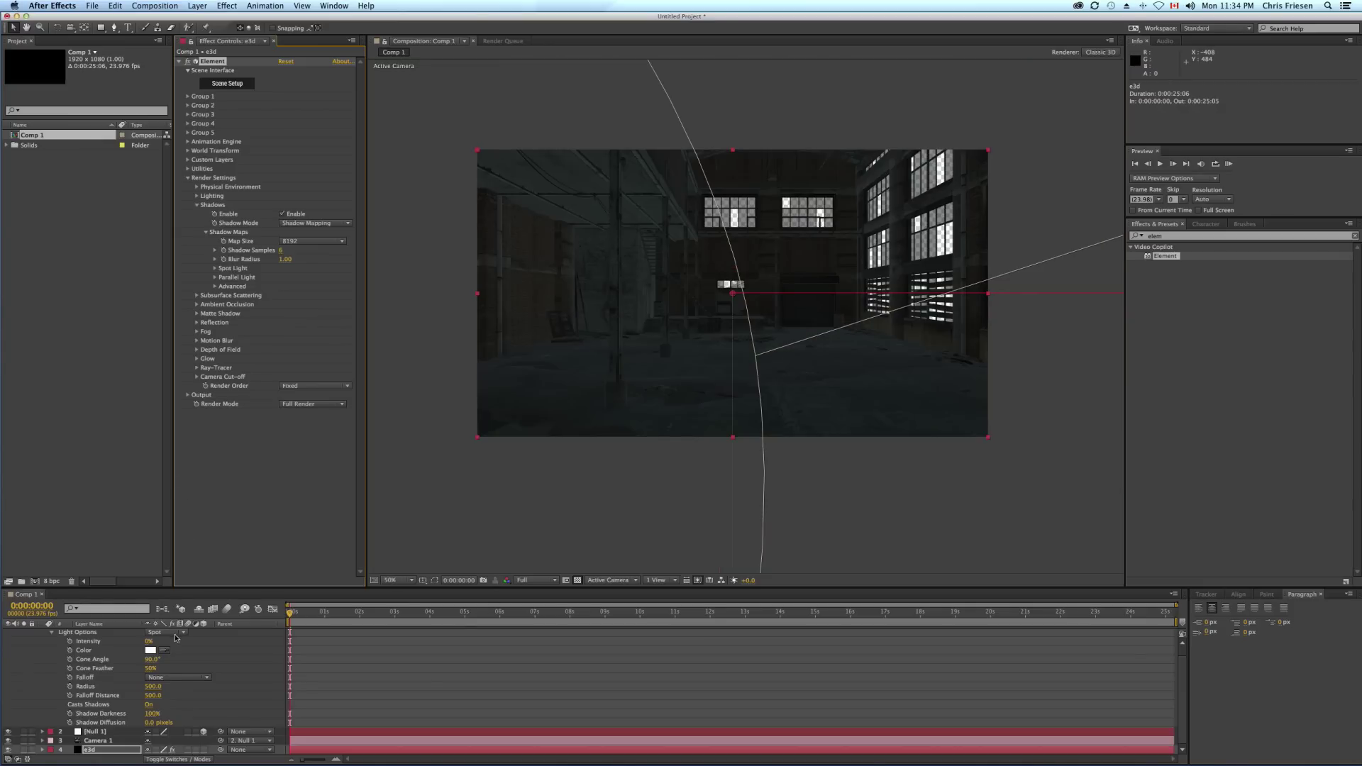
{"action": "left_click", "coordinate": [149, 641]}
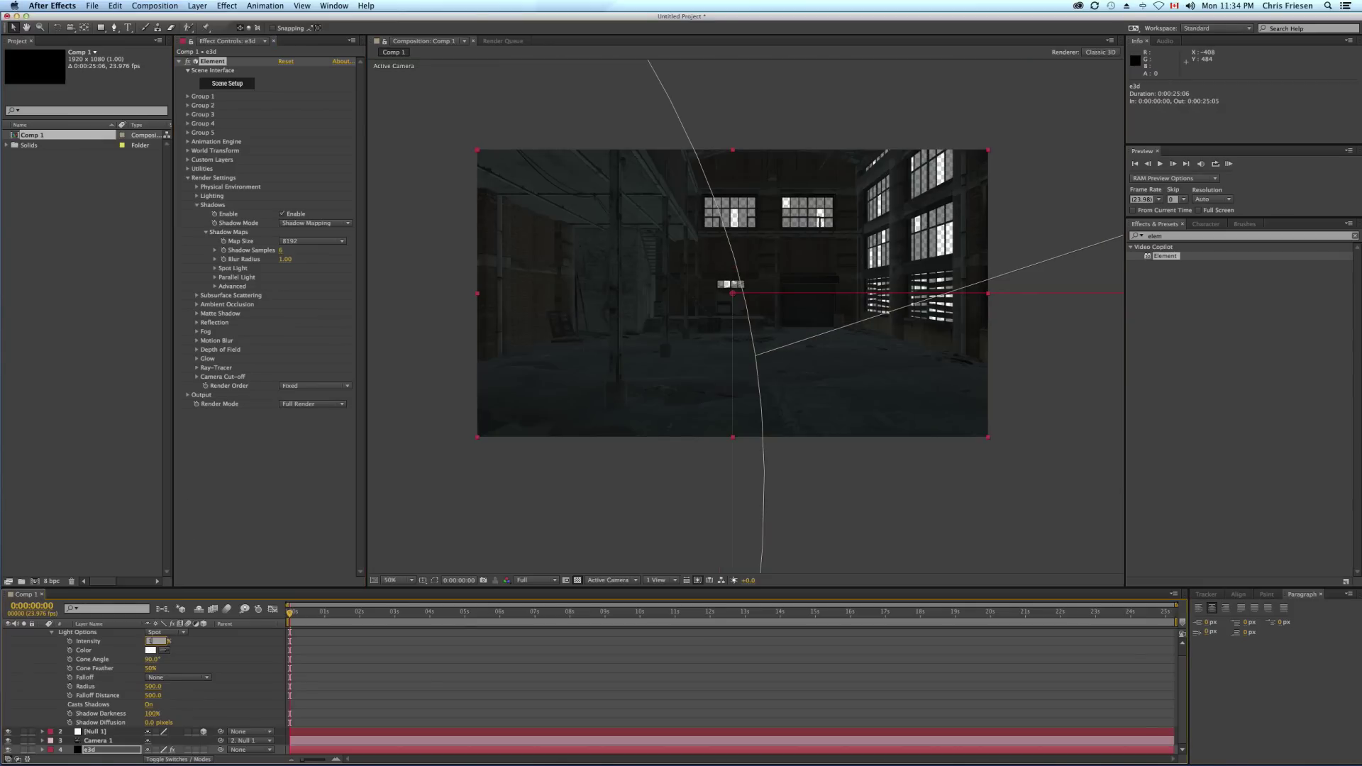
{"action": "key", "text": "Return"}
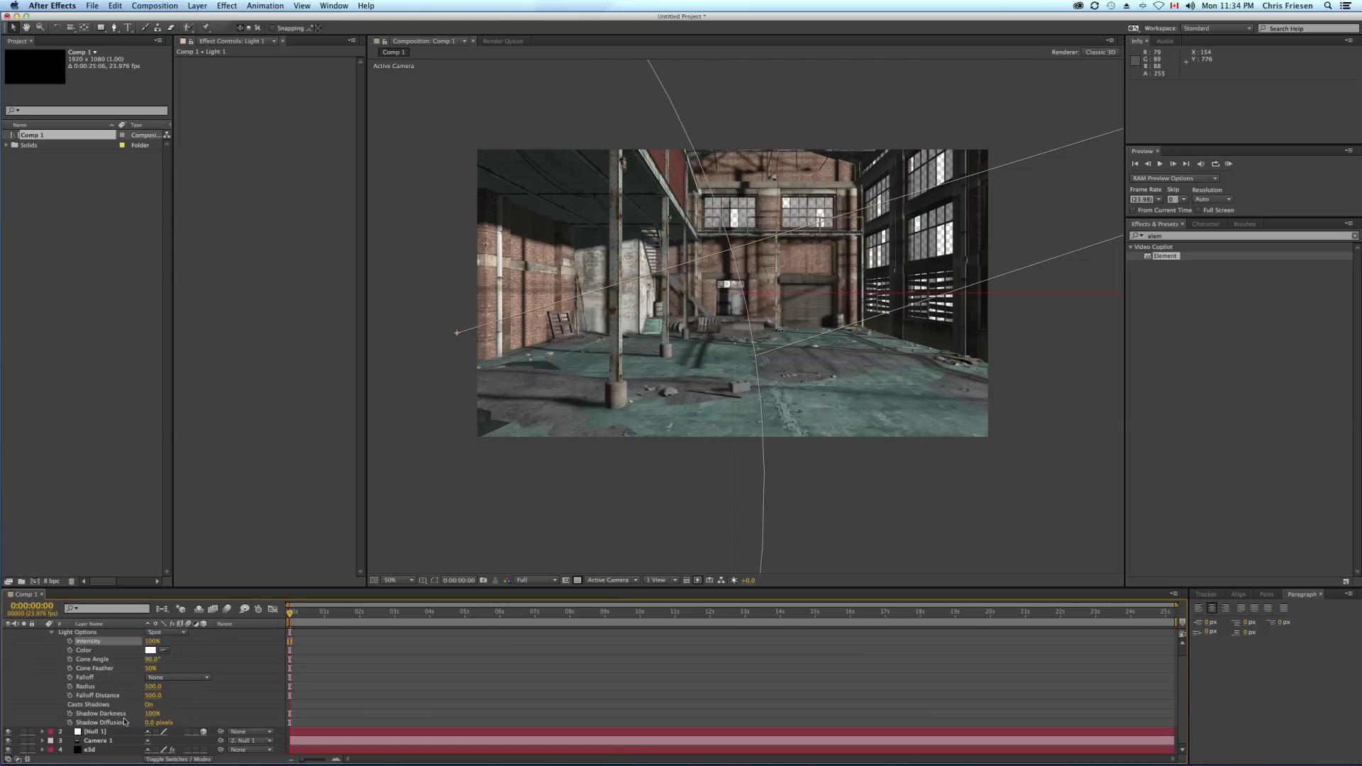
Step: Lower the e3d layer's Physical Environment exposure to 0.89
{"action": "scroll", "coordinate": [124, 722], "scroll_direction": "up", "scroll_amount": 1}
{"action": "scroll", "coordinate": [109, 698], "scroll_direction": "down", "scroll_amount": 1}
{"action": "left_click", "coordinate": [106, 749]}
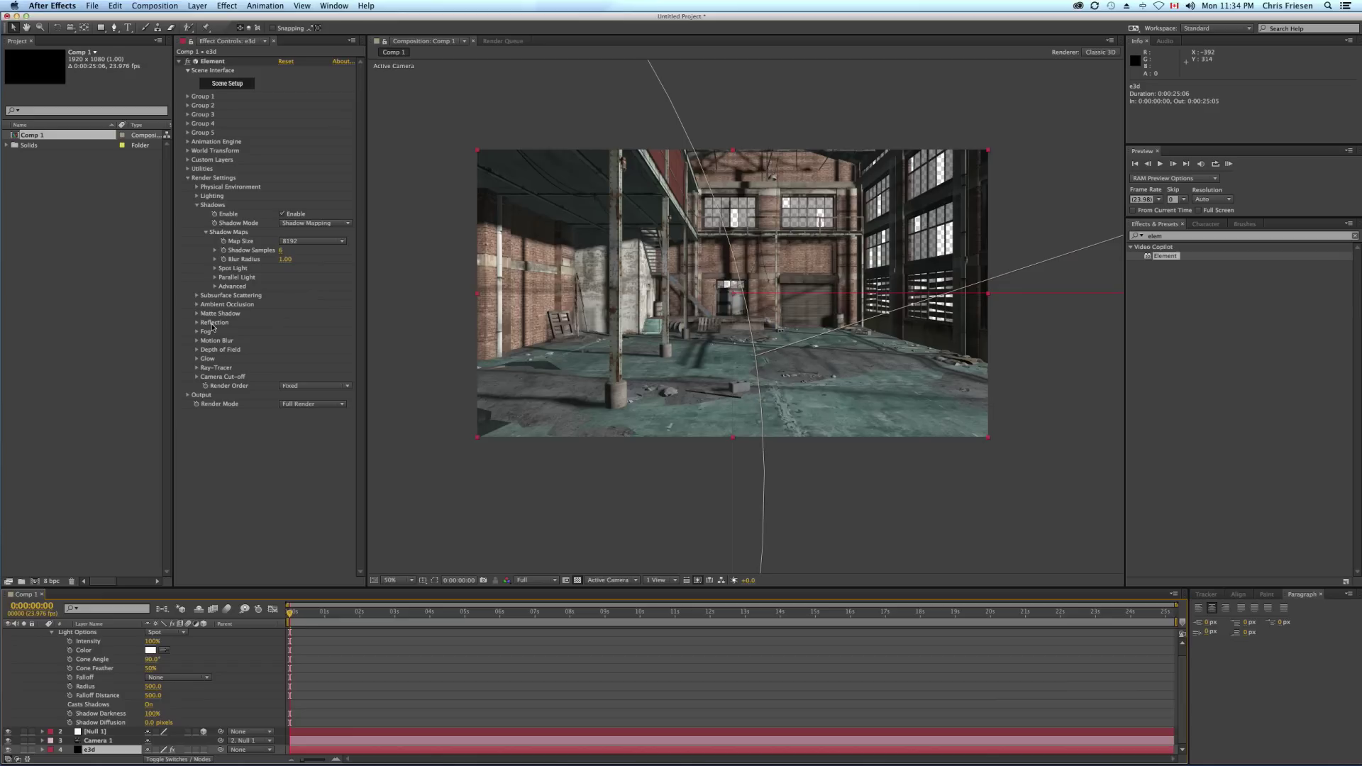
{"action": "left_click", "coordinate": [197, 187]}
{"action": "mouse_move", "coordinate": [279, 197]}
{"action": "left_mouse_down"}
{"action": "mouse_move", "coordinate": [323, 198]}
{"action": "mouse_move", "coordinate": [269, 201]}
{"action": "left_mouse_up"}
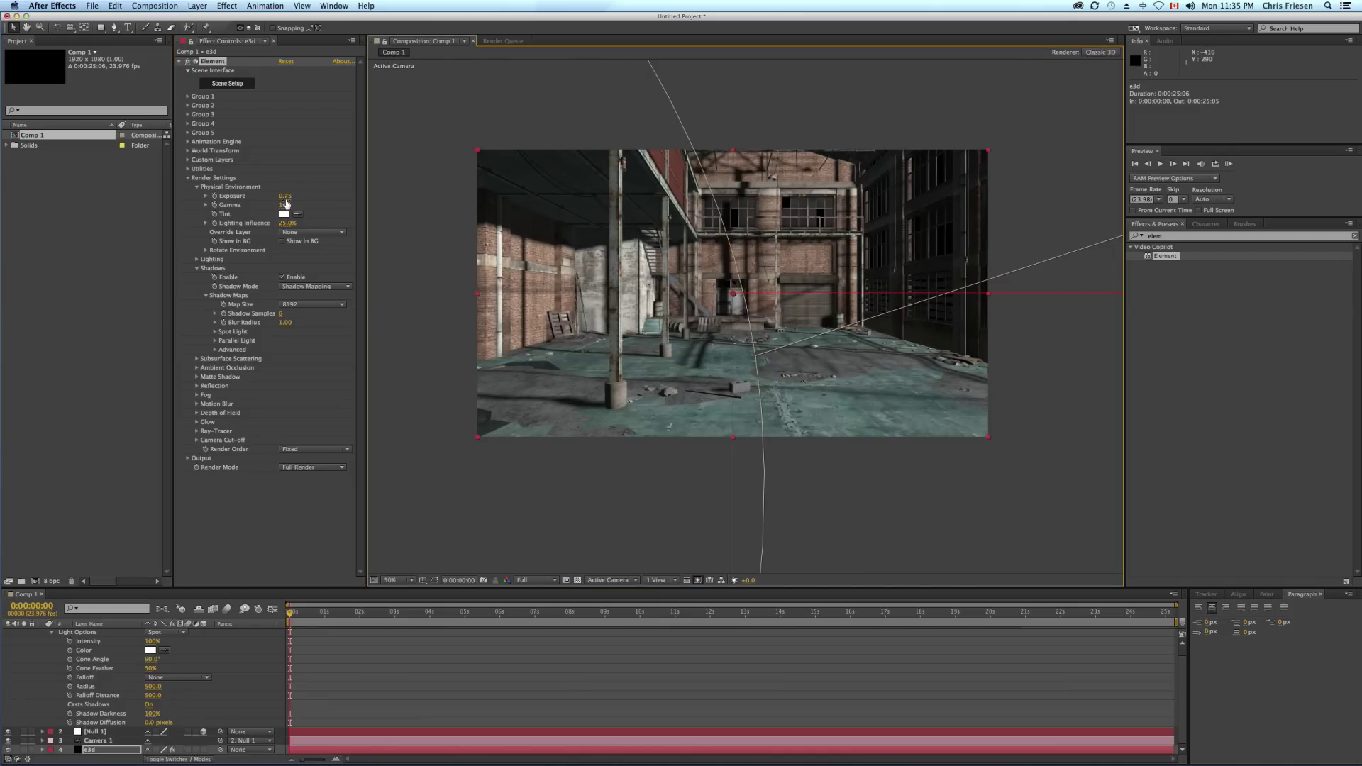
{"action": "left_click_drag", "start_coordinate": [284, 195], "coordinate": [277, 197]}
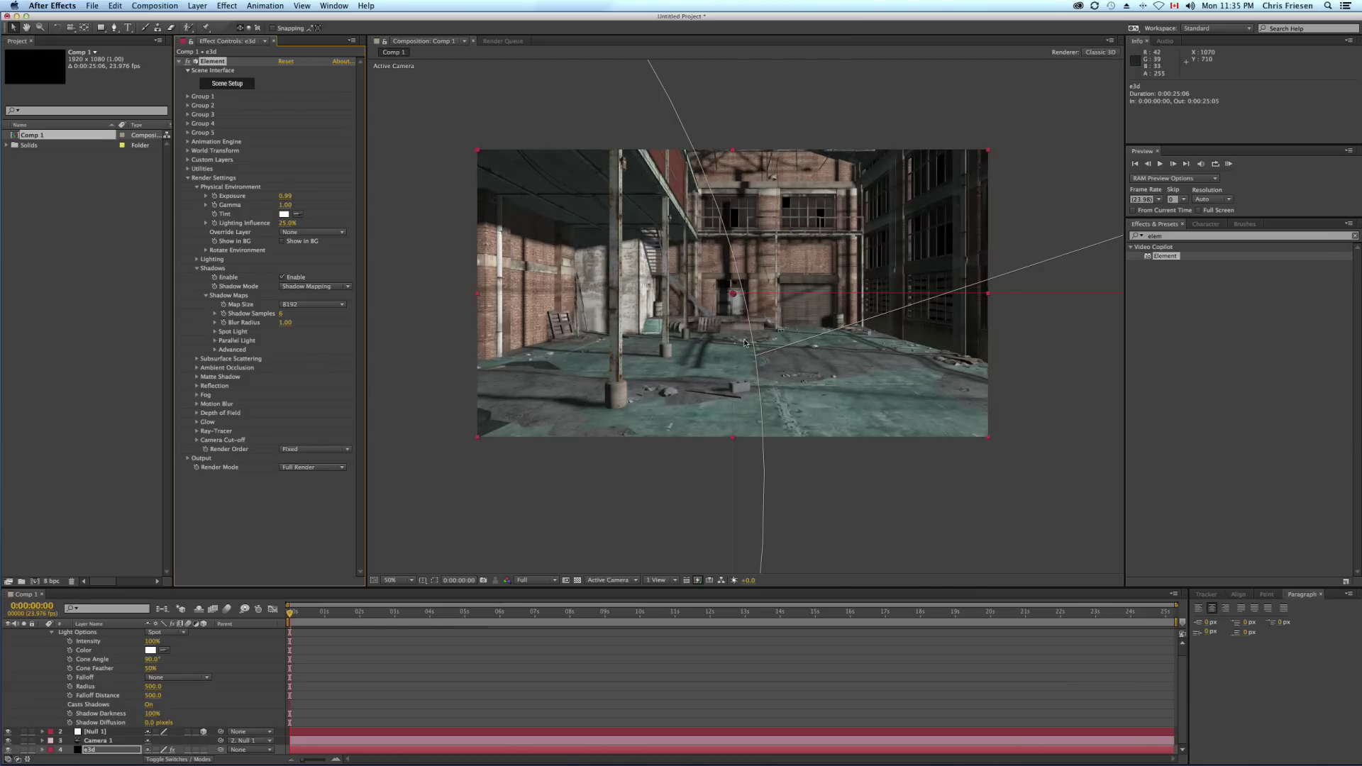
Step: Test Ray-Traced shadows with the viewer at Fit up to 100%, then revert to Shadow Mapping
{"action": "left_click", "coordinate": [337, 287]}
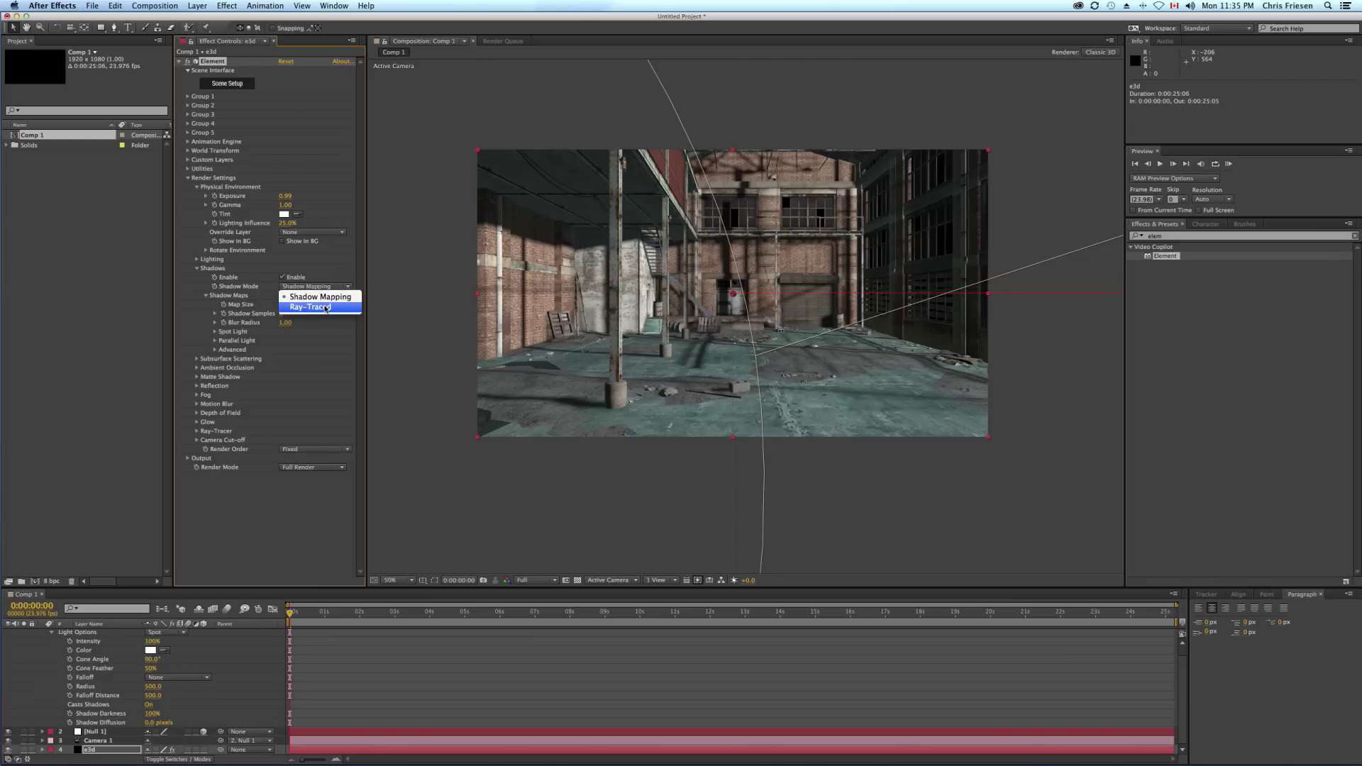
{"action": "left_click", "coordinate": [325, 307]}
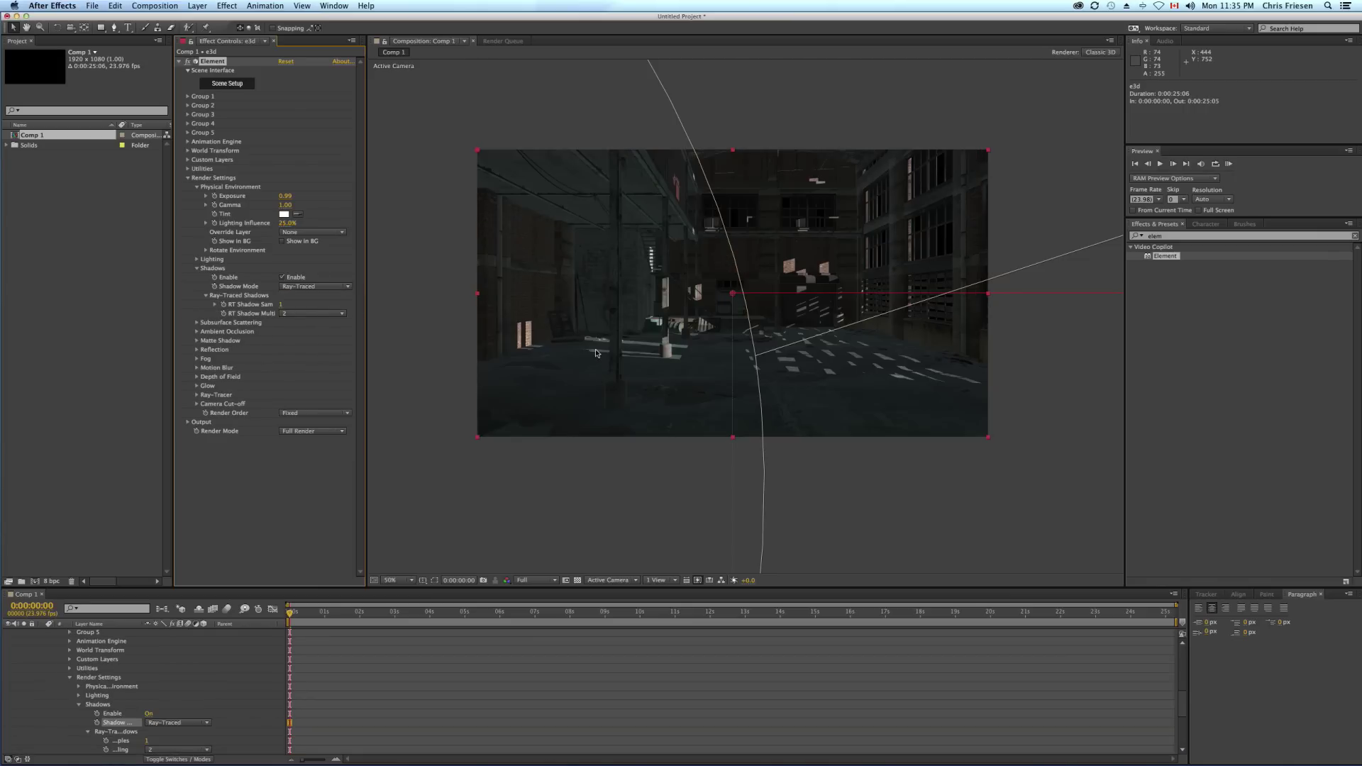
{"action": "left_click", "coordinate": [403, 580]}
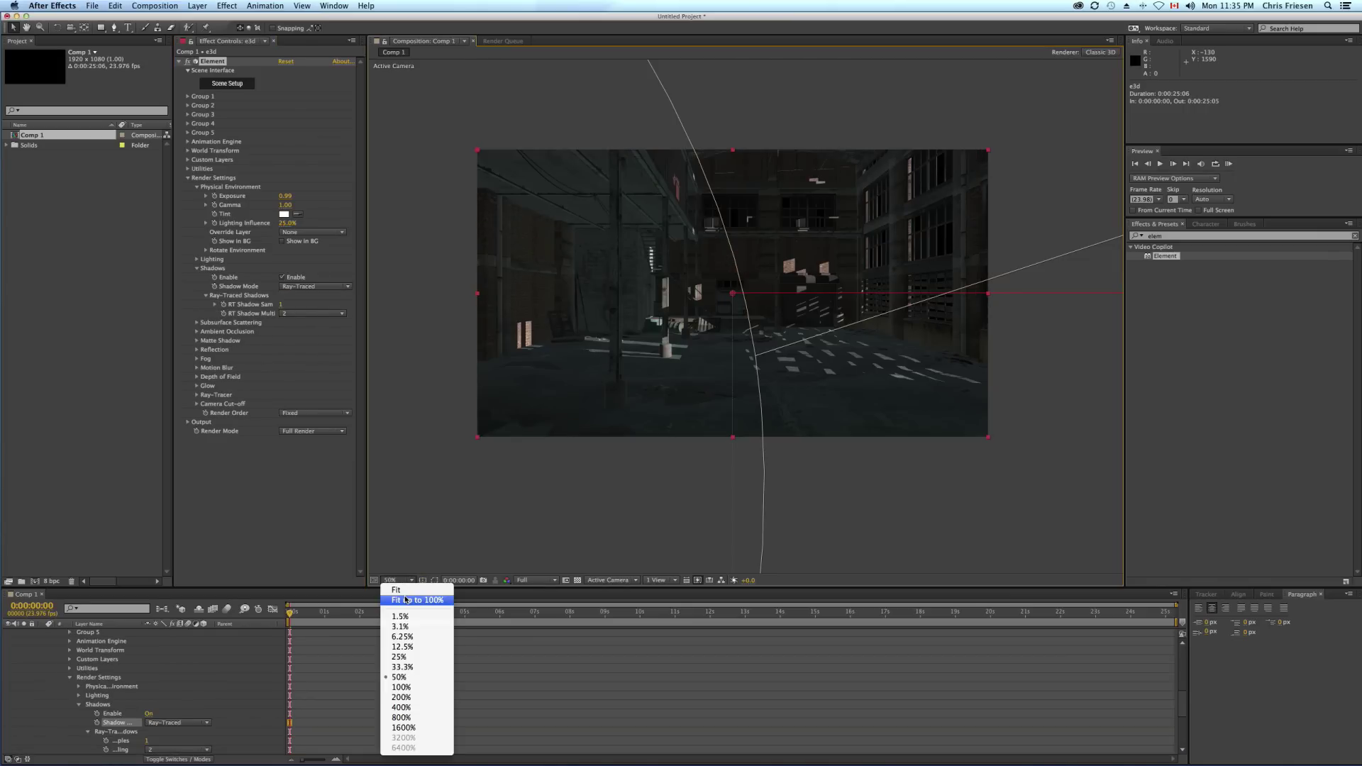
{"action": "left_click", "coordinate": [410, 599]}
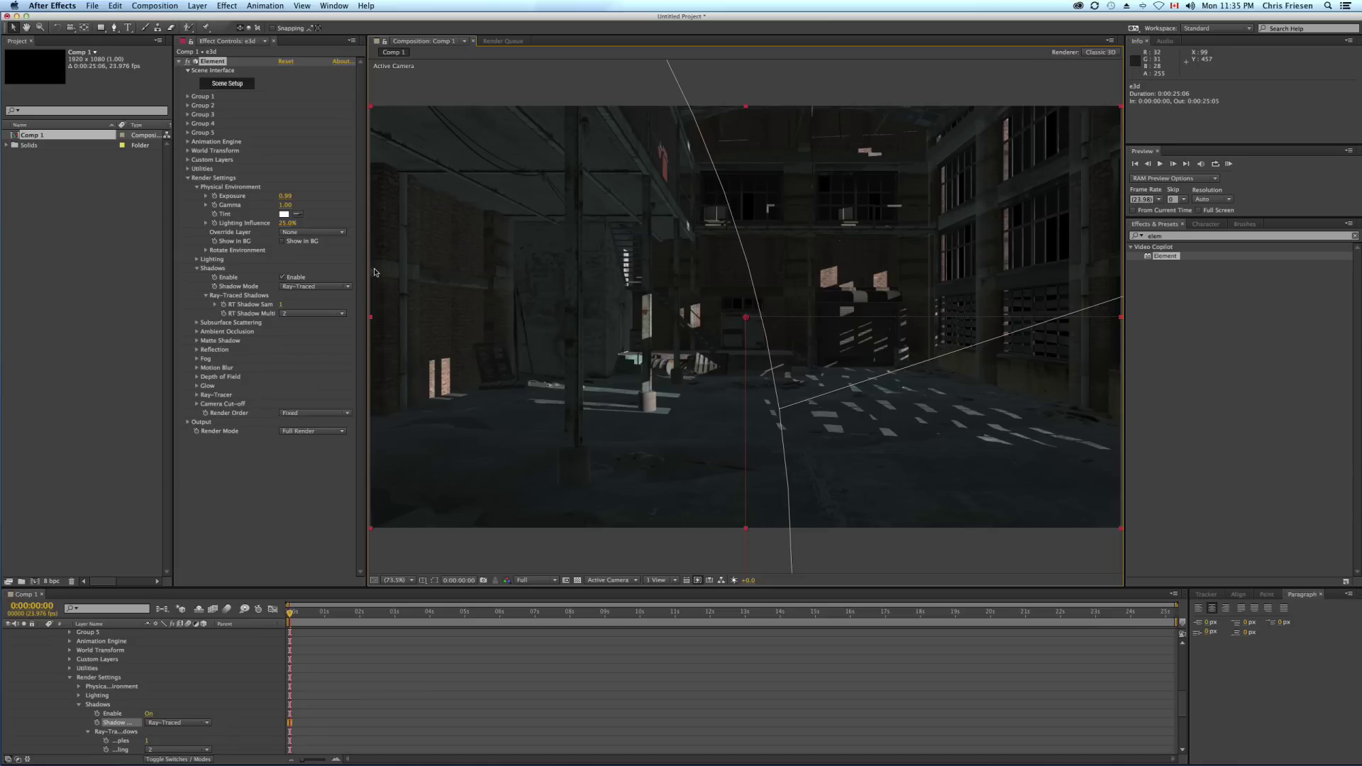
{"action": "left_click", "coordinate": [307, 288]}
{"action": "left_click", "coordinate": [307, 295]}
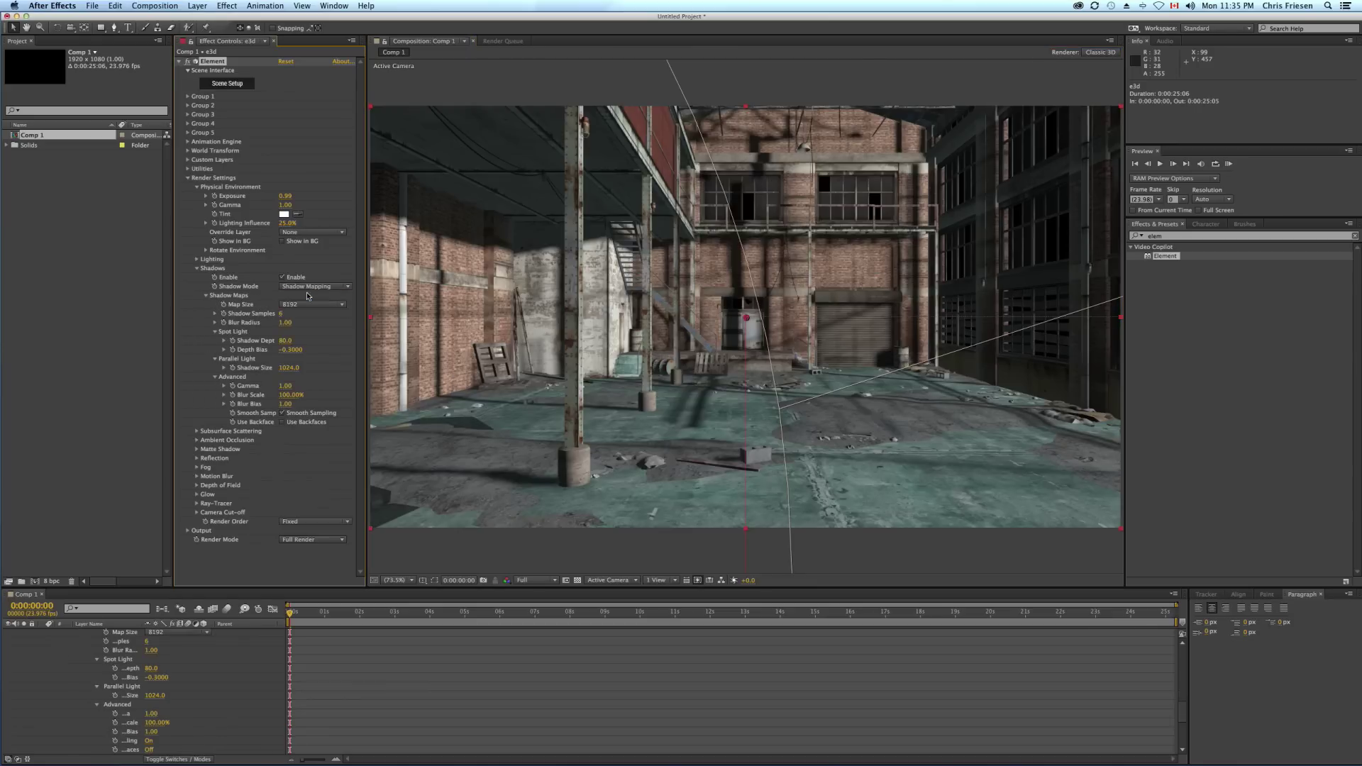
Step: Enable Use Backfaces for the shadow maps and set Blur Radius to 0.3
{"action": "left_click", "coordinate": [283, 422]}
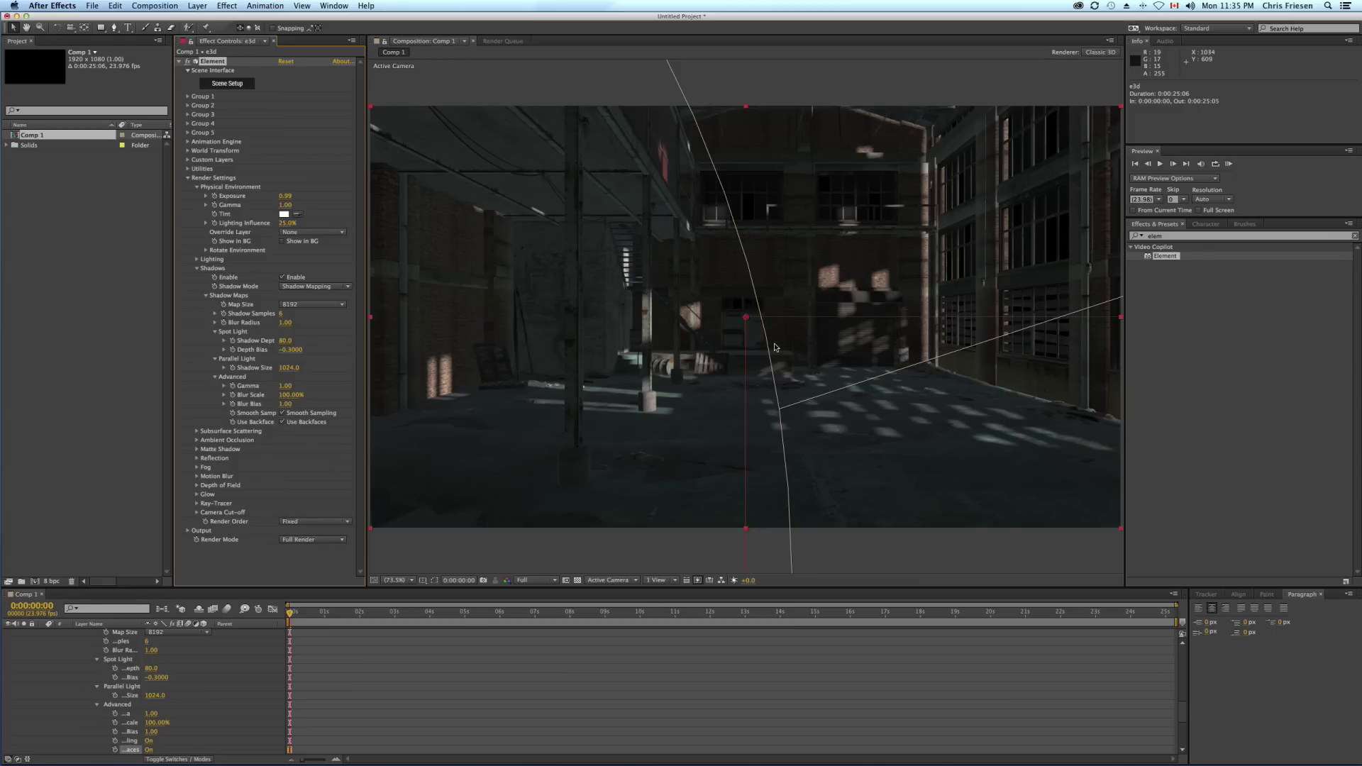
{"action": "scroll", "coordinate": [778, 349], "scroll_direction": "up", "scroll_amount": 5}
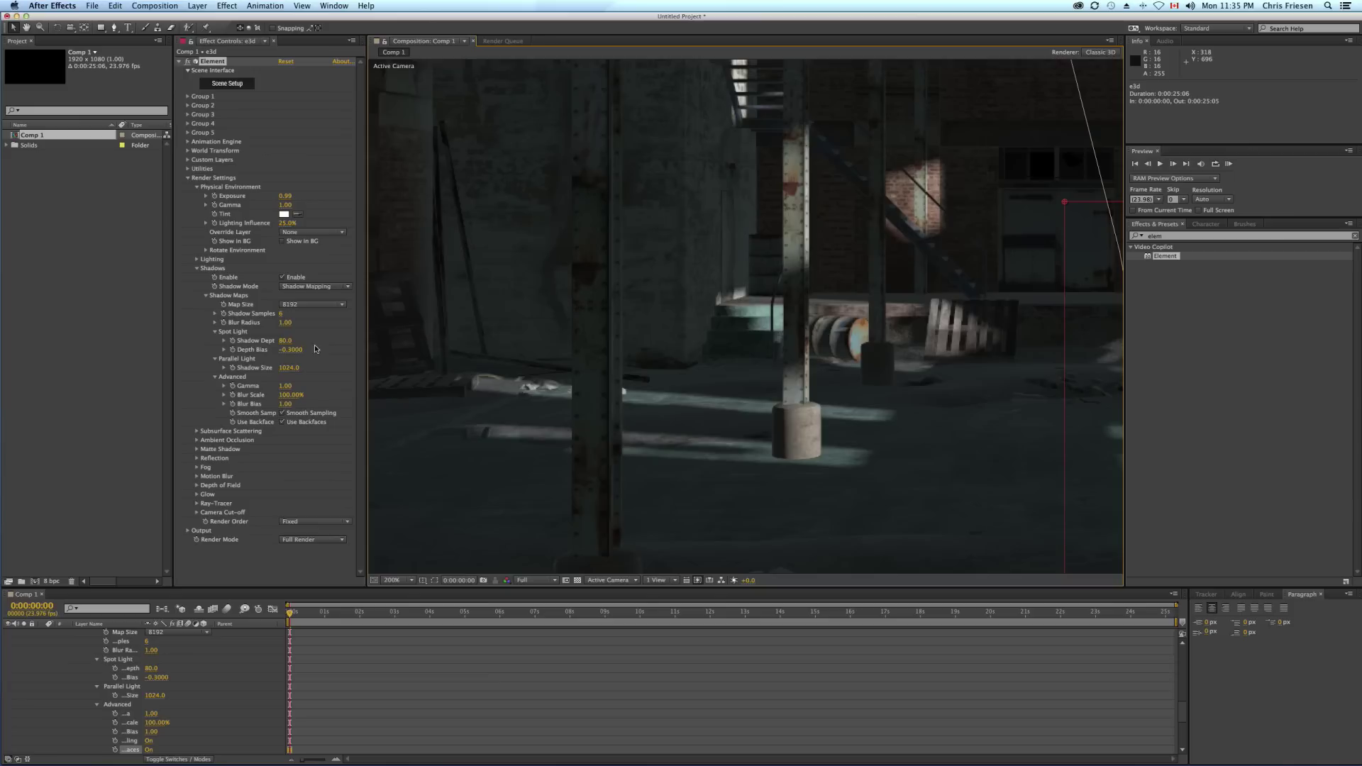
{"action": "left_click", "coordinate": [286, 325]}
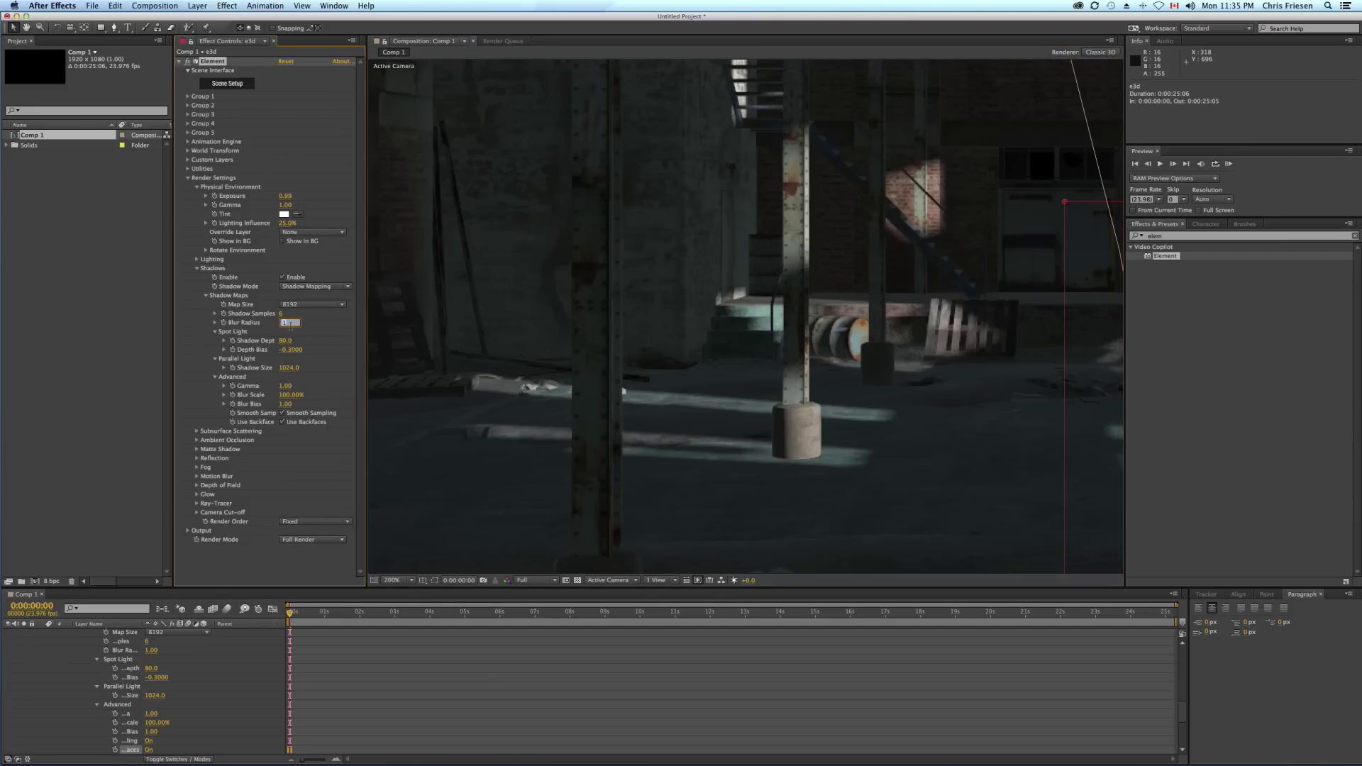
{"action": "type", "text": "0.3"}
{"action": "key", "text": "Return"}
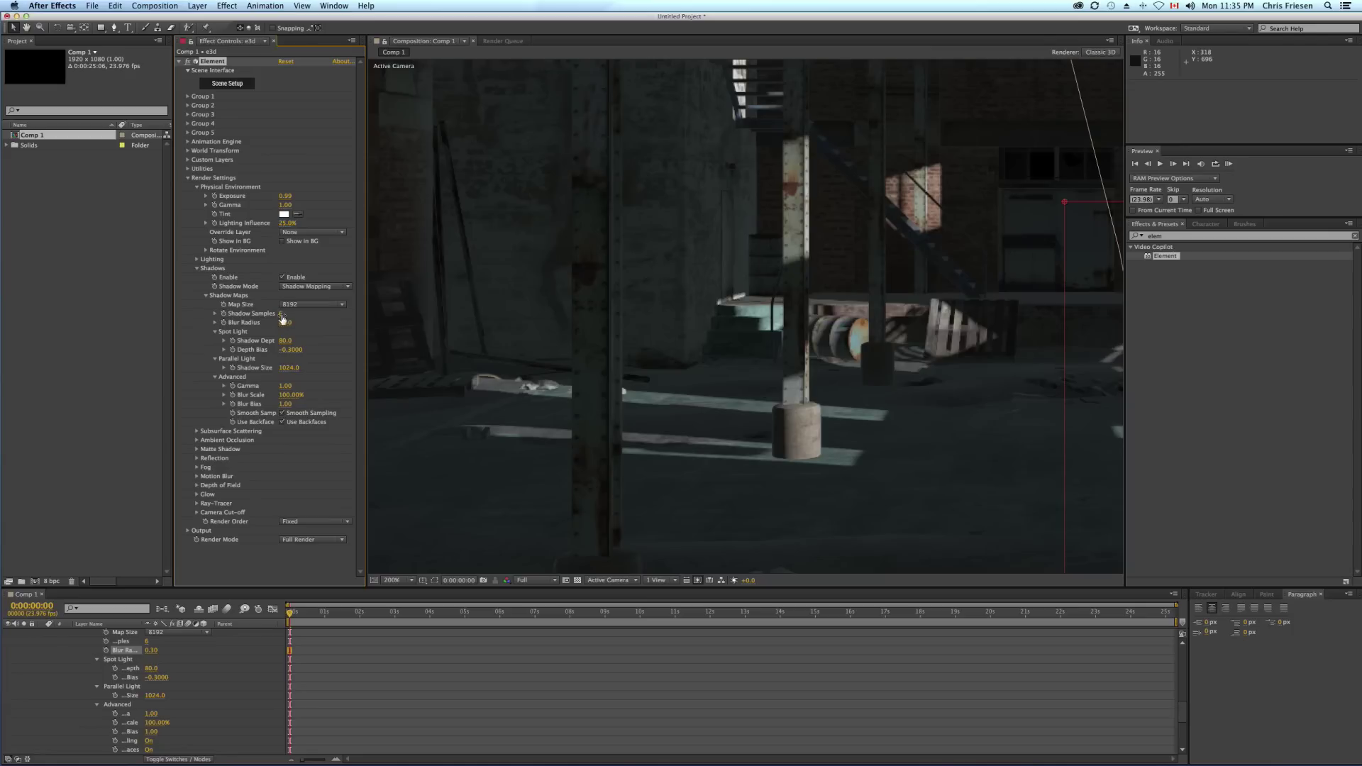
Step: Try Shadow Samples at 1 and 11, then set them back to 6
{"action": "left_click_drag", "start_coordinate": [283, 319], "coordinate": [318, 317]}
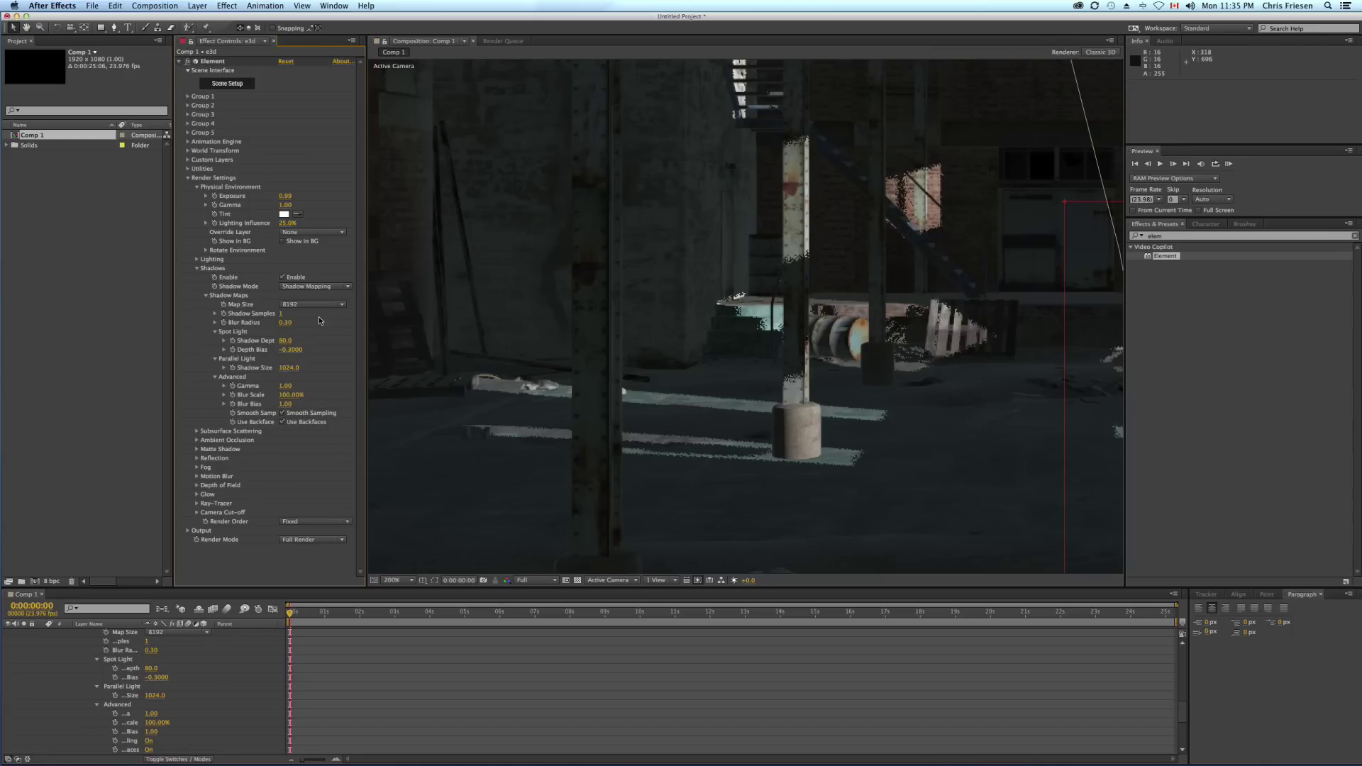
{"action": "key", "text": "ctrl+z"}
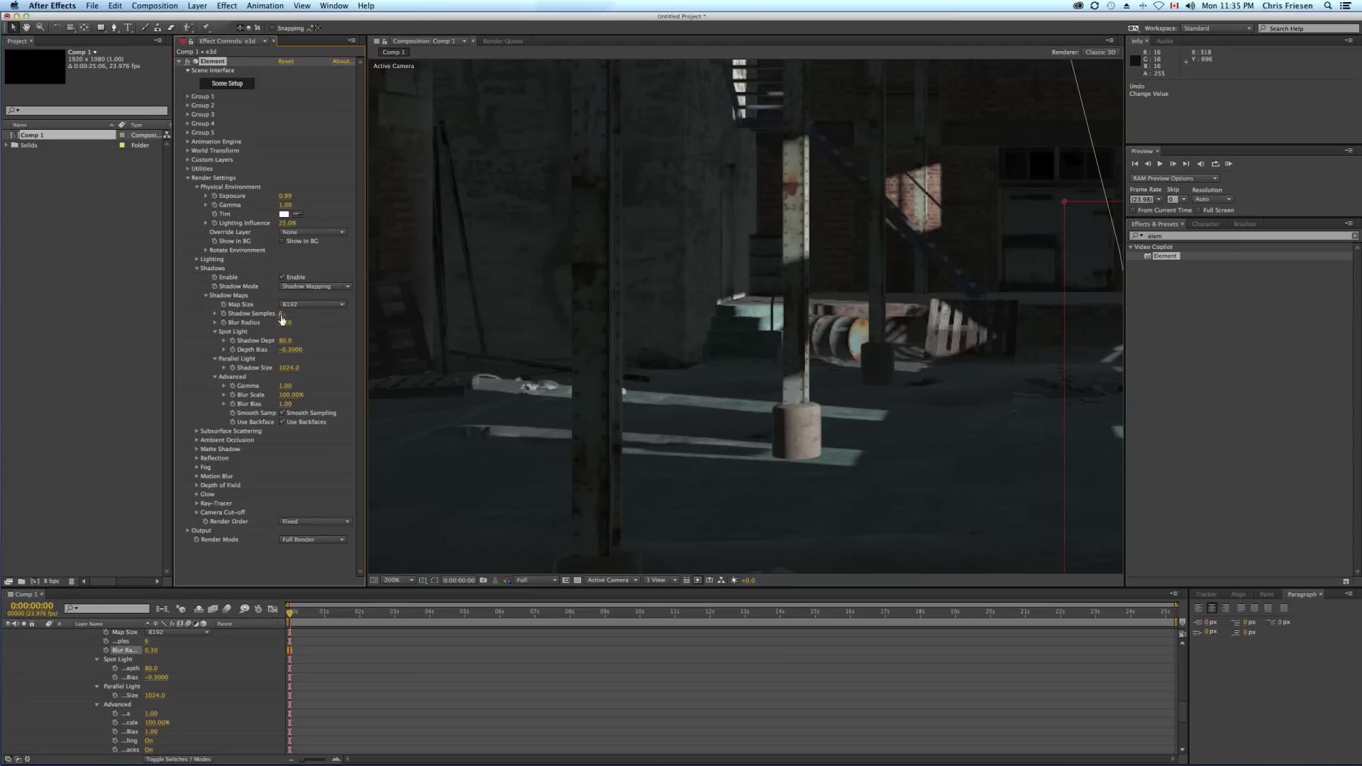
{"action": "left_click_drag", "start_coordinate": [283, 320], "coordinate": [316, 322]}
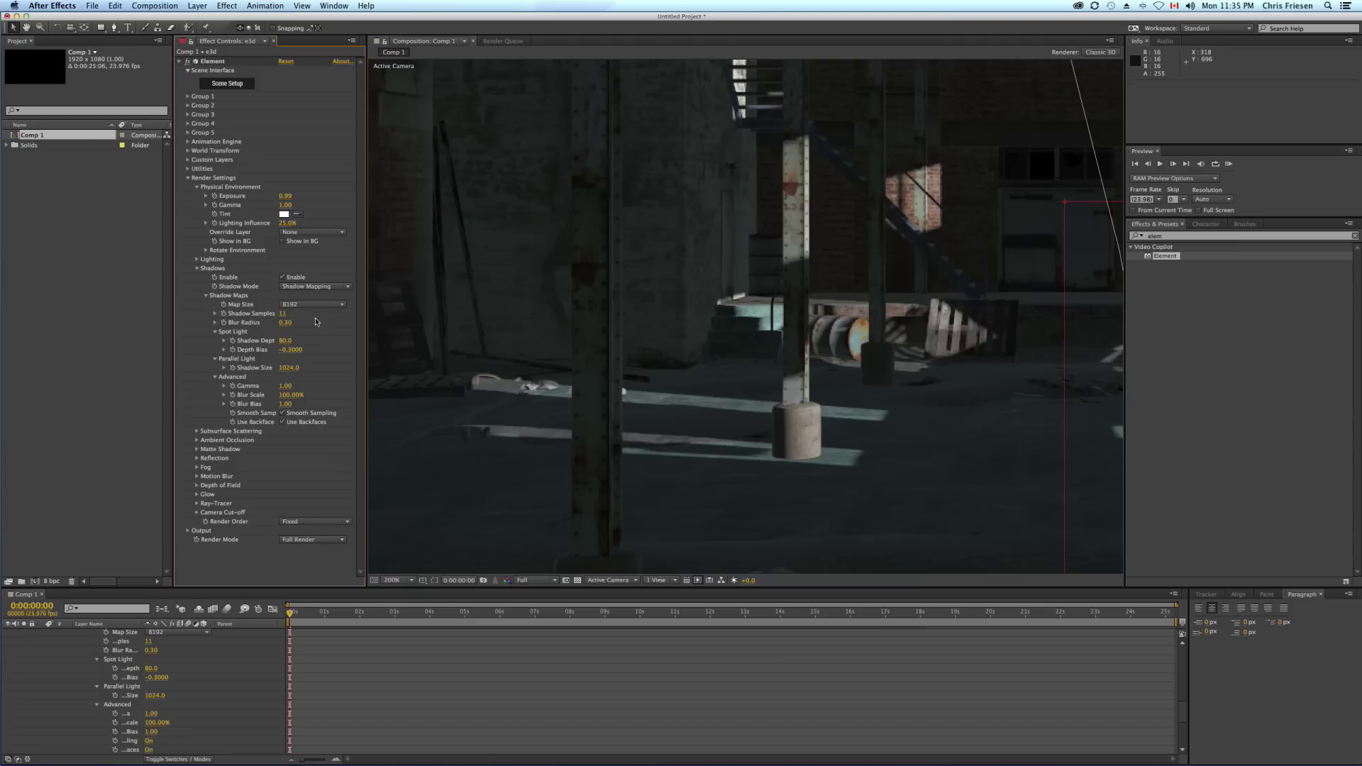
{"action": "key", "text": "ctrl+z"}
{"action": "key", "text": "ctrl+shift+z"}
{"action": "left_click", "coordinate": [284, 316]}
{"action": "type", "text": "6"}
{"action": "key", "text": "Return"}
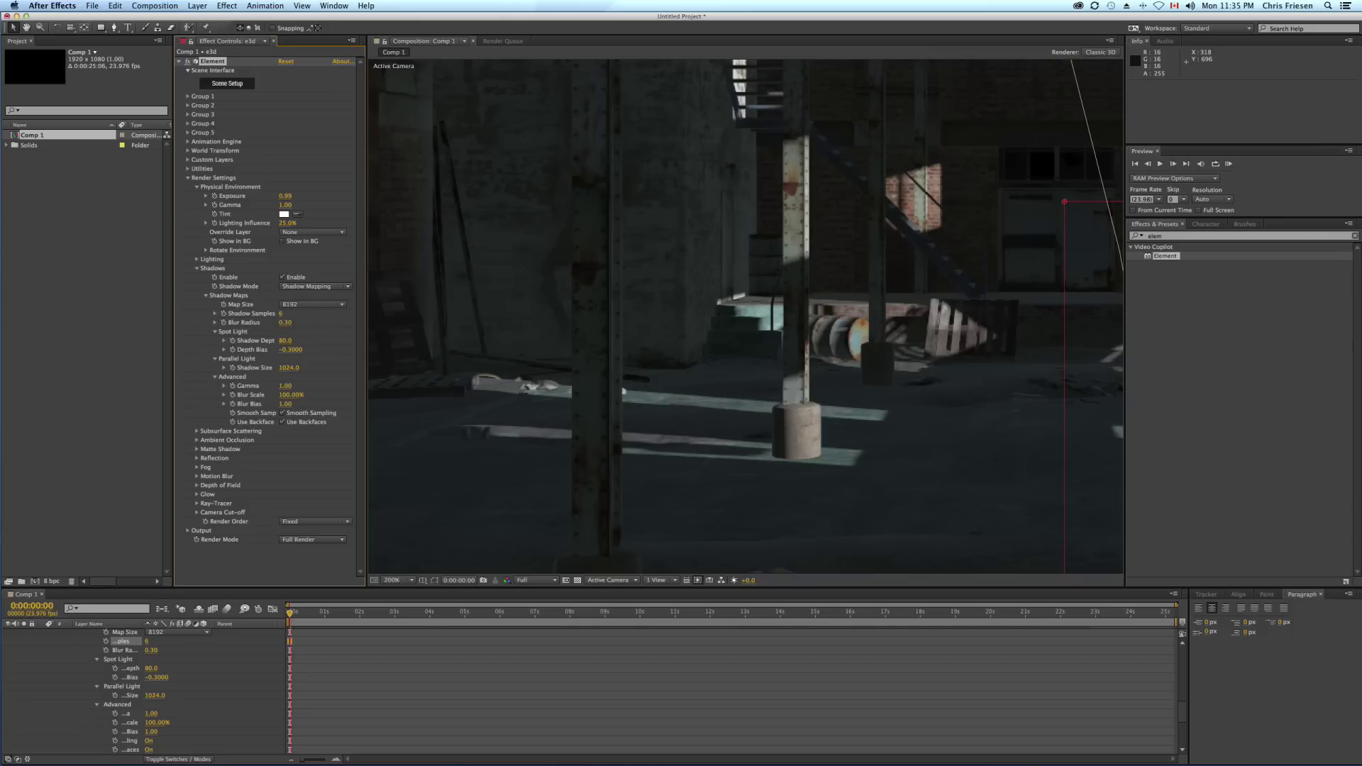
Step: Push Null 1 forward in Z and rotate it to swing the camera view
{"action": "scroll", "coordinate": [803, 367], "scroll_direction": "down", "scroll_amount": 1}
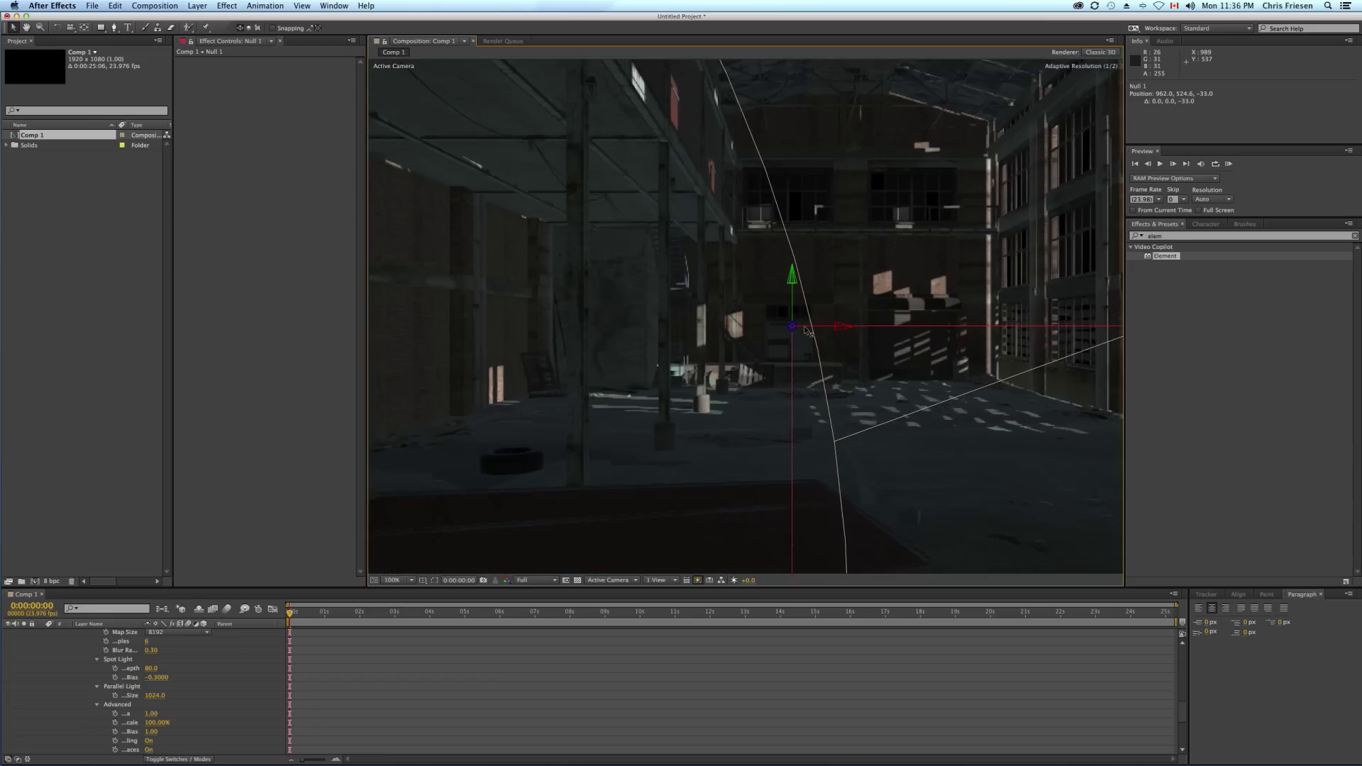
{"action": "left_click_drag", "start_coordinate": [805, 330], "coordinate": [855, 326]}
{"action": "key", "text": "w"}
{"action": "left_click_drag", "start_coordinate": [791, 277], "coordinate": [943, 211]}
{"action": "key", "text": "v"}
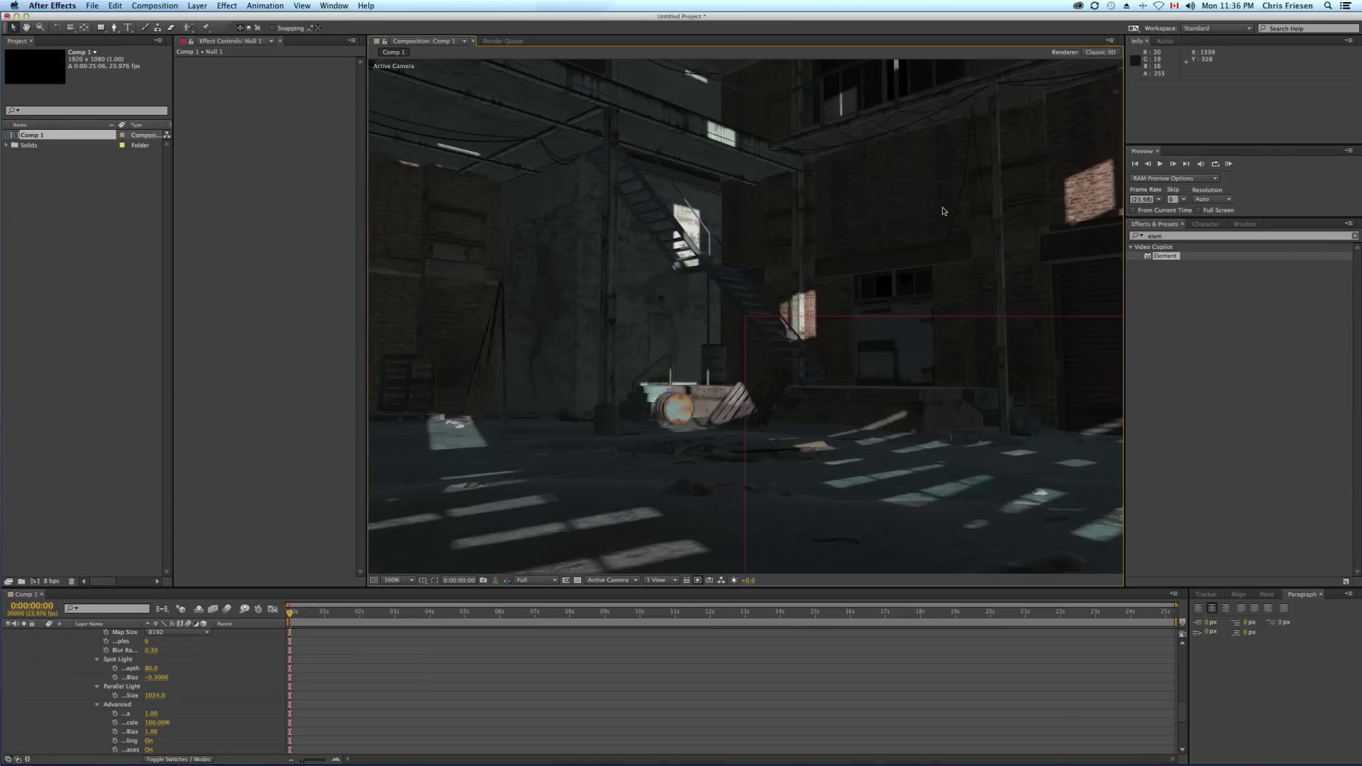
Step: Set the viewer to Fit up to 100% and select Light 1
{"action": "left_click", "coordinate": [395, 581]}
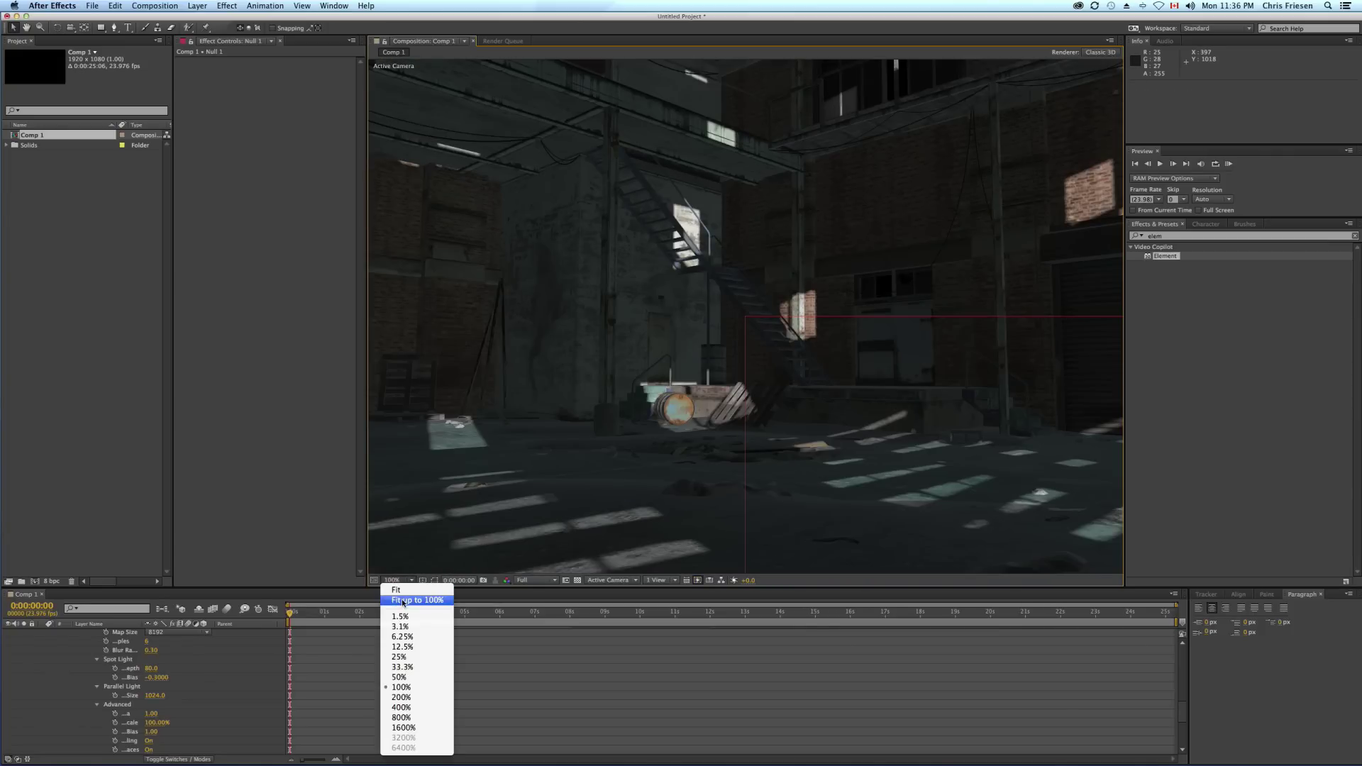
{"action": "left_click", "coordinate": [410, 602]}
{"action": "scroll", "coordinate": [145, 654], "scroll_direction": "up", "scroll_amount": 5}
{"action": "left_click", "coordinate": [101, 634]}
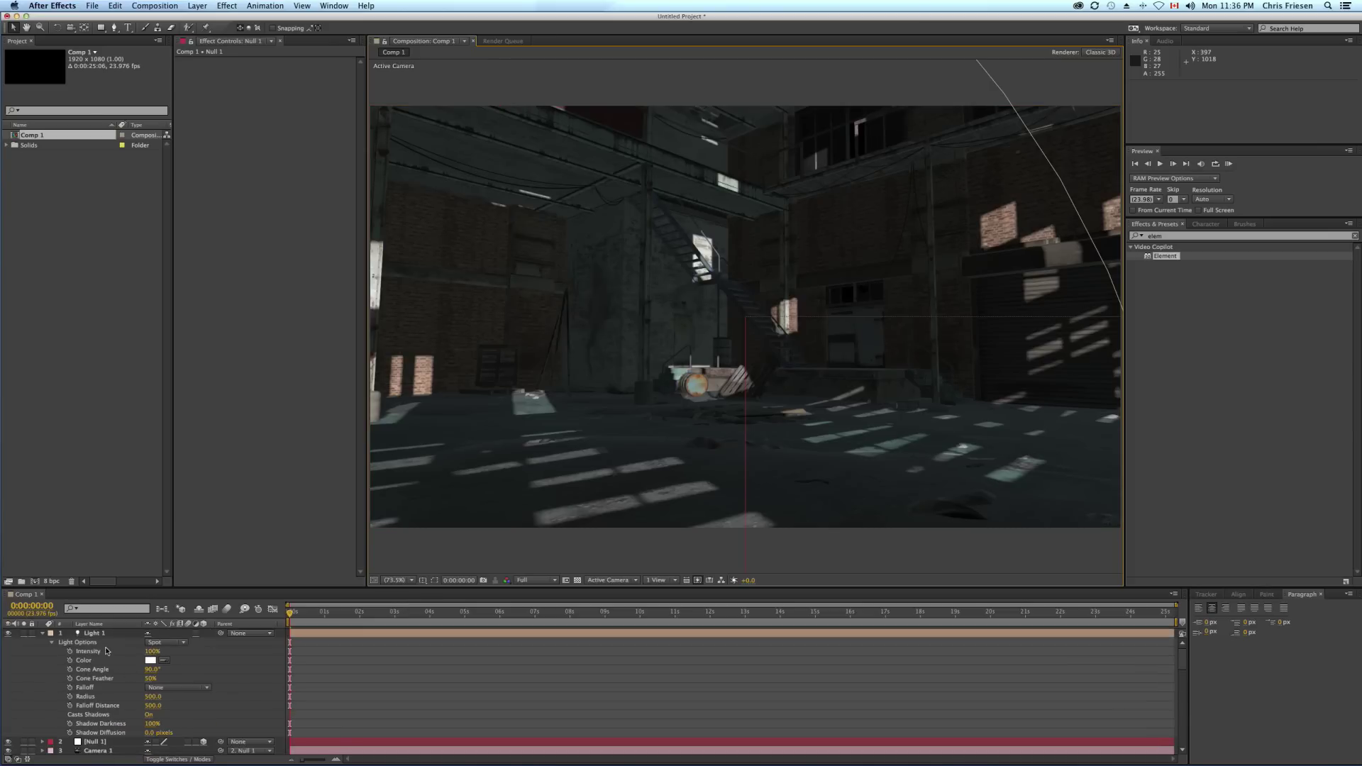
Step: Reposition Light 1, moving it and raising its Y position
{"action": "key", "text": "p"}
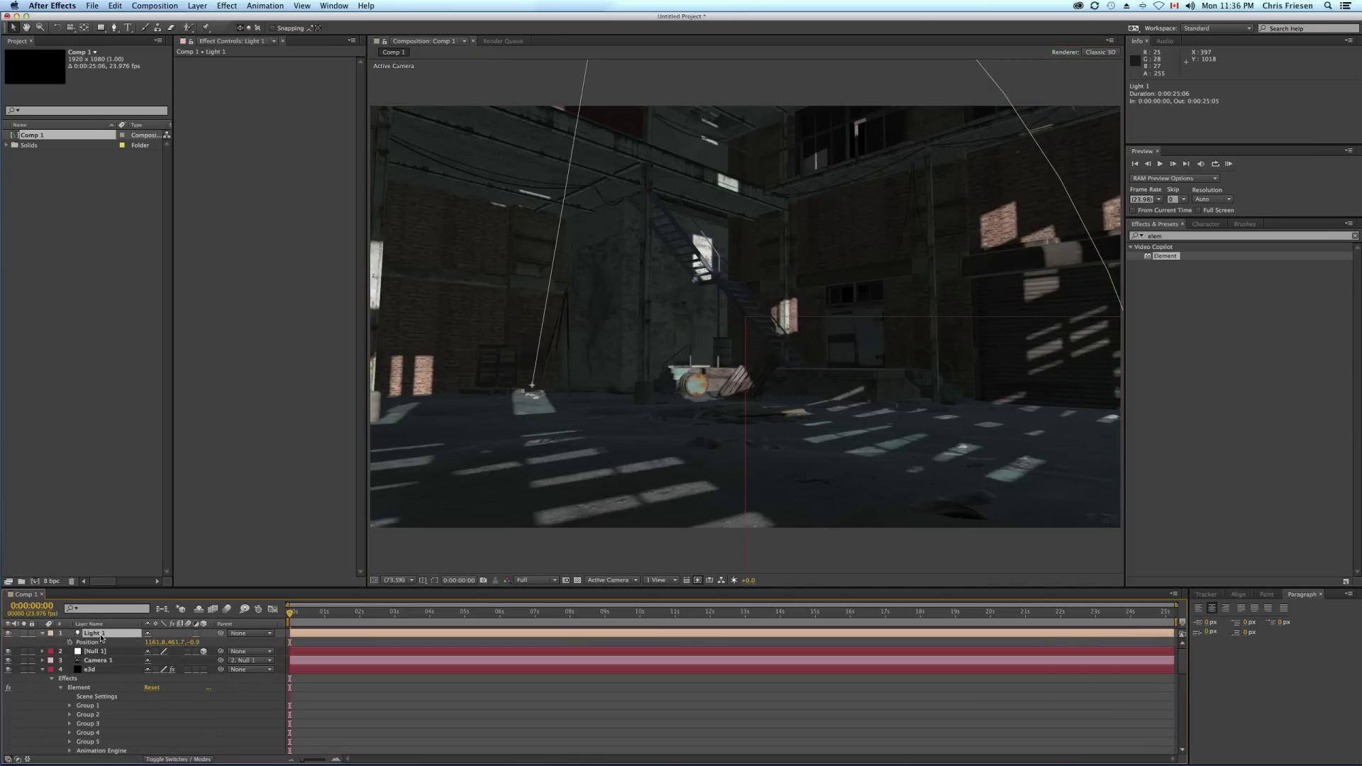
{"action": "left_click_drag", "start_coordinate": [156, 642], "coordinate": [117, 642]}
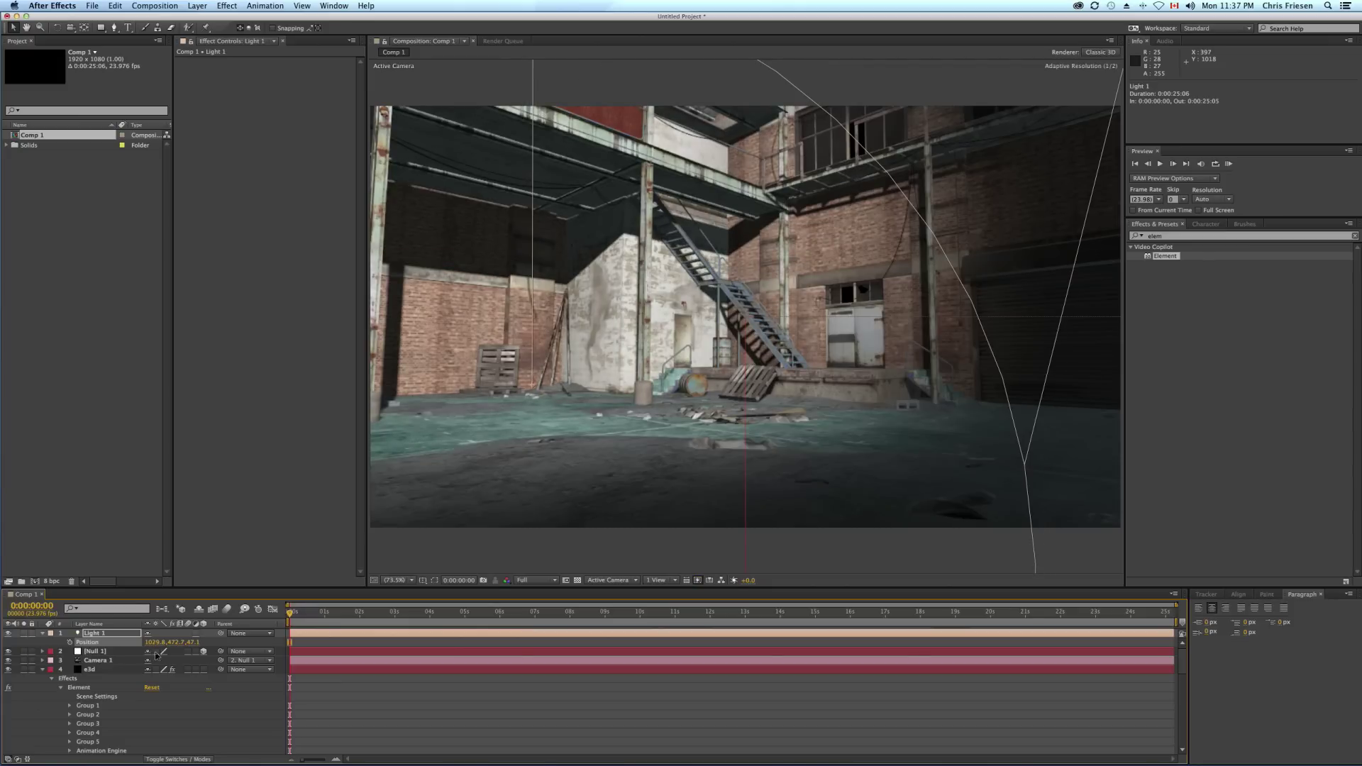
{"action": "left_click_drag", "start_coordinate": [177, 642], "coordinate": [219, 647]}
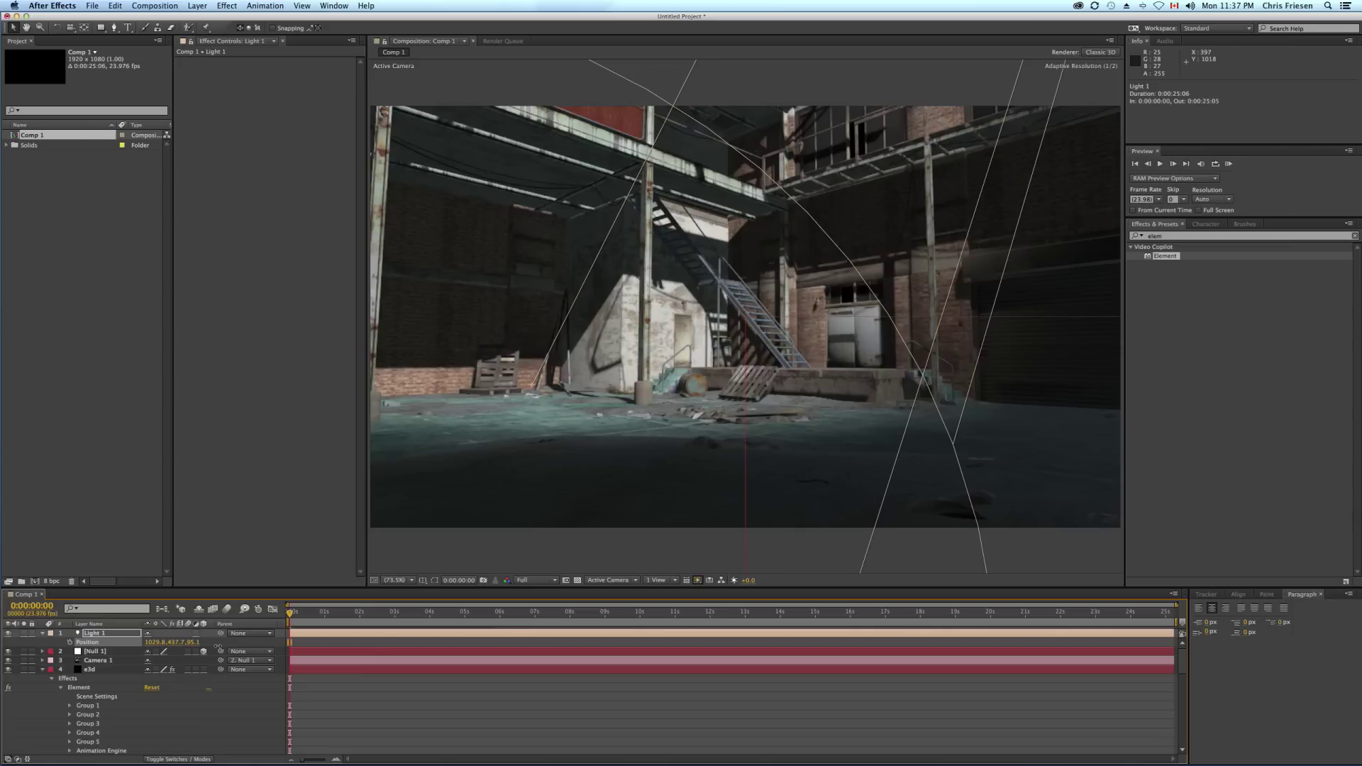
Step: Narrow Light 1's cone angle and adjust its cone feather
{"action": "left_click", "coordinate": [101, 634]}
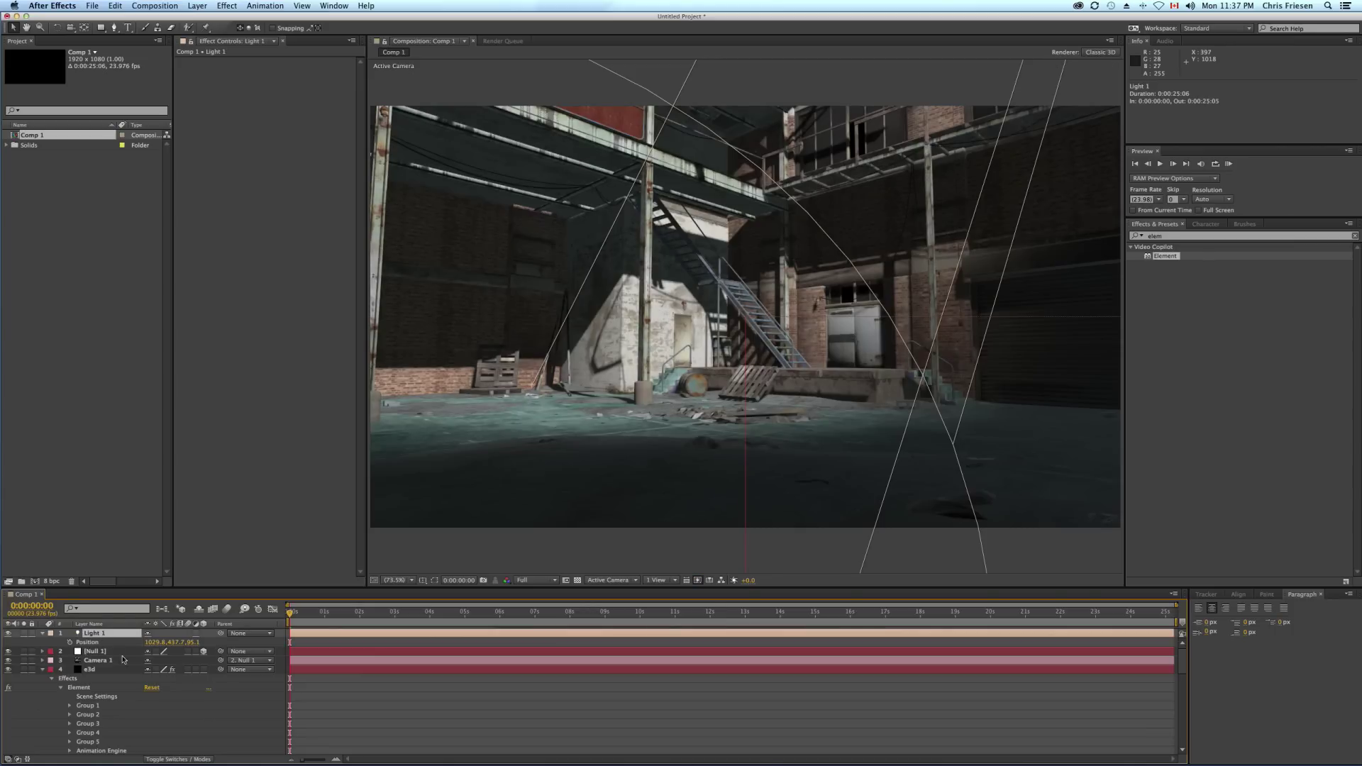
{"action": "key", "text": "a"}
{"action": "key", "text": "a"}
{"action": "left_click_drag", "start_coordinate": [151, 670], "coordinate": [147, 679]}
{"action": "mouse_move", "coordinate": [151, 683]}
{"action": "left_mouse_down"}
{"action": "mouse_move", "coordinate": [124, 681]}
{"action": "mouse_move", "coordinate": [199, 681]}
{"action": "mouse_move", "coordinate": [177, 681]}
{"action": "left_mouse_up"}
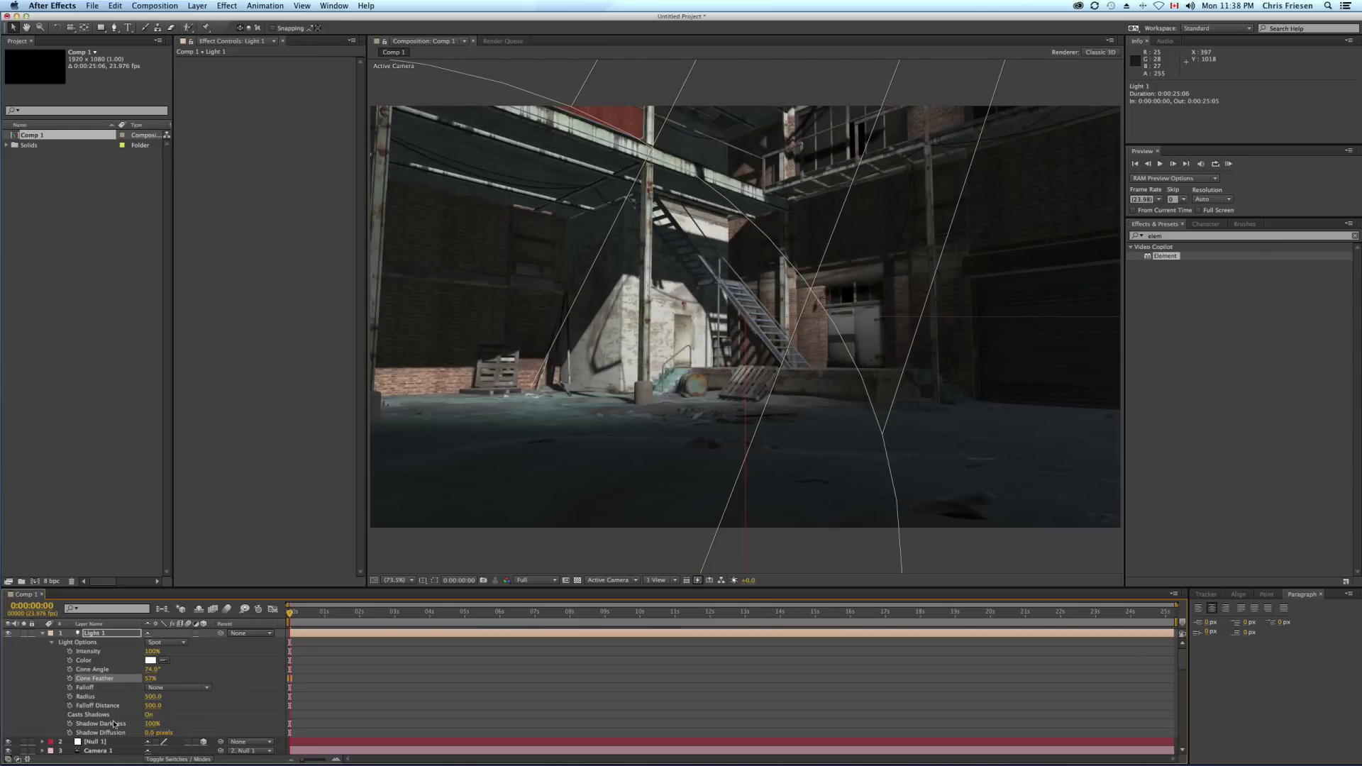
Step: Change Light 1's color to a saturated blue
{"action": "left_click", "coordinate": [99, 635]}
{"action": "left_click", "coordinate": [151, 661]}
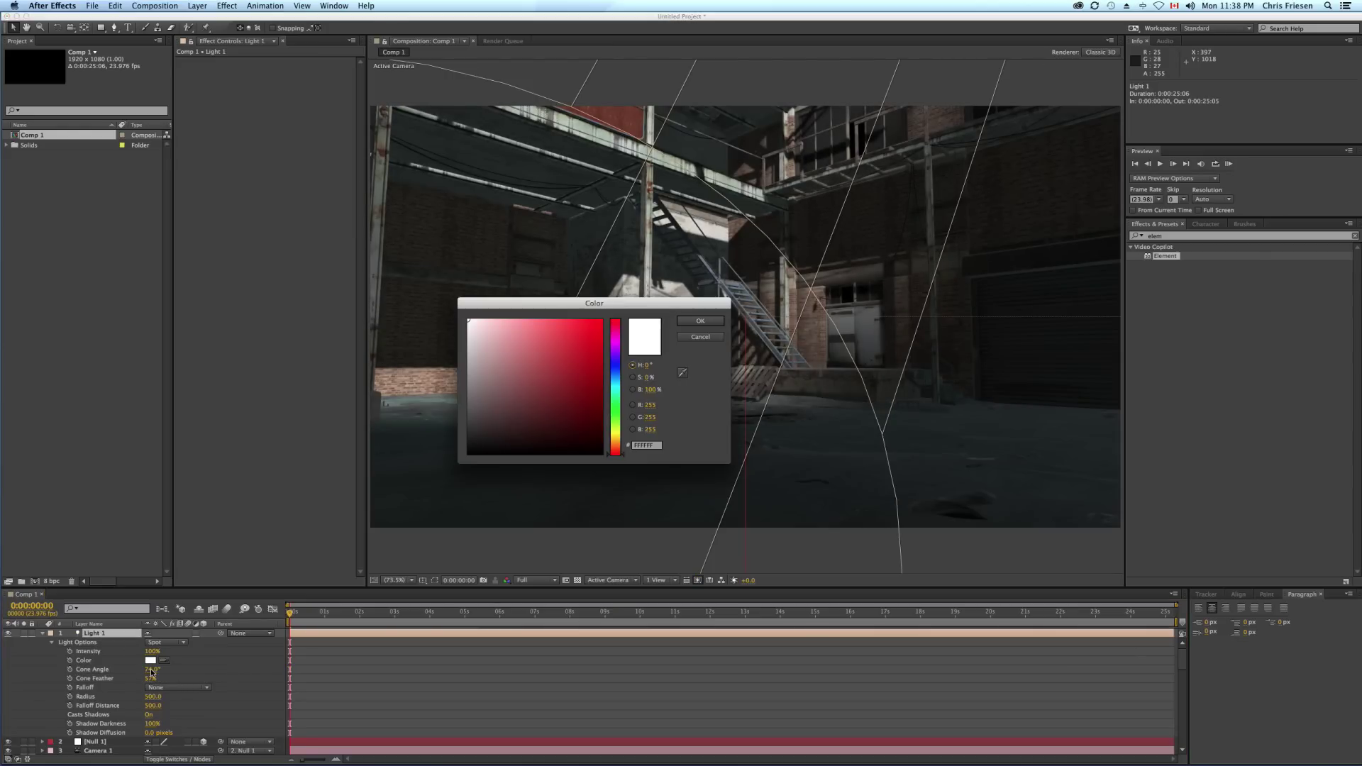
{"action": "left_click", "coordinate": [617, 380]}
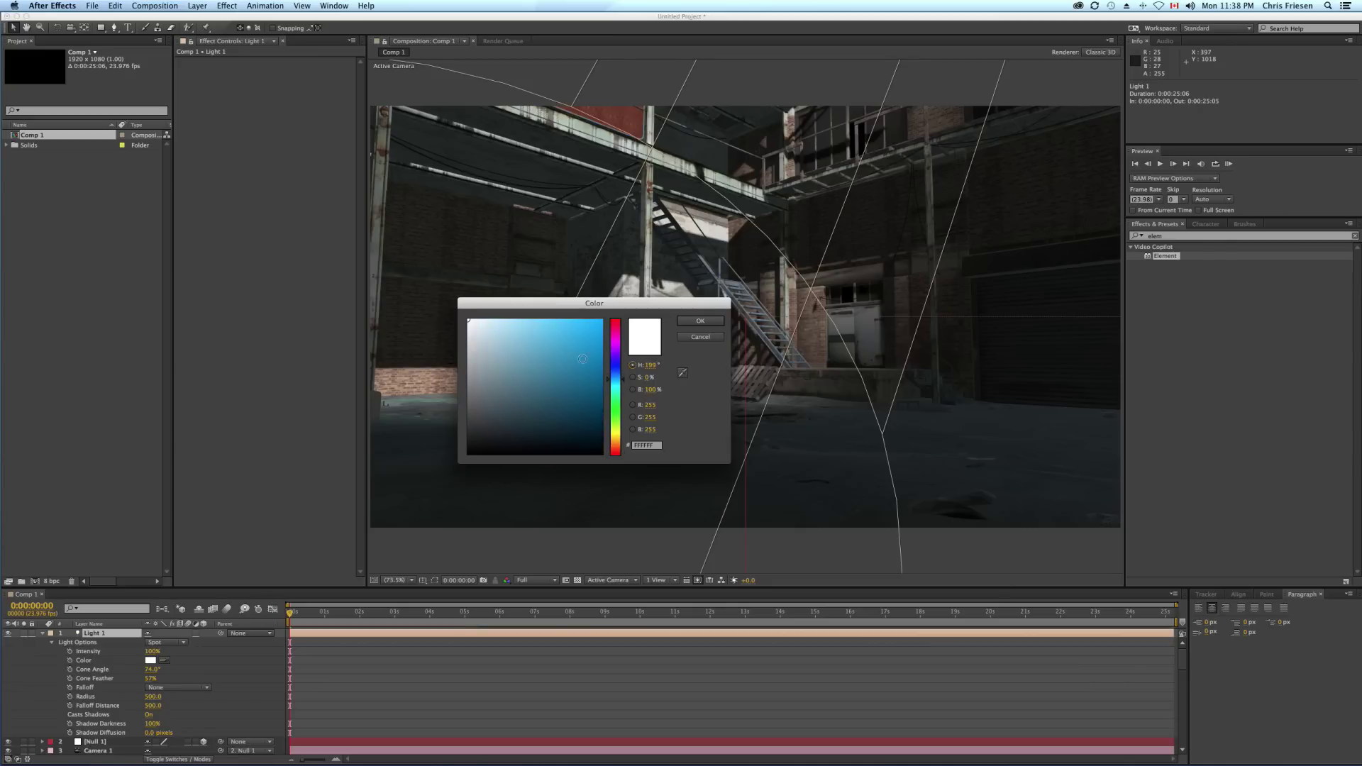
{"action": "left_click", "coordinate": [592, 321]}
{"action": "left_click", "coordinate": [700, 321]}
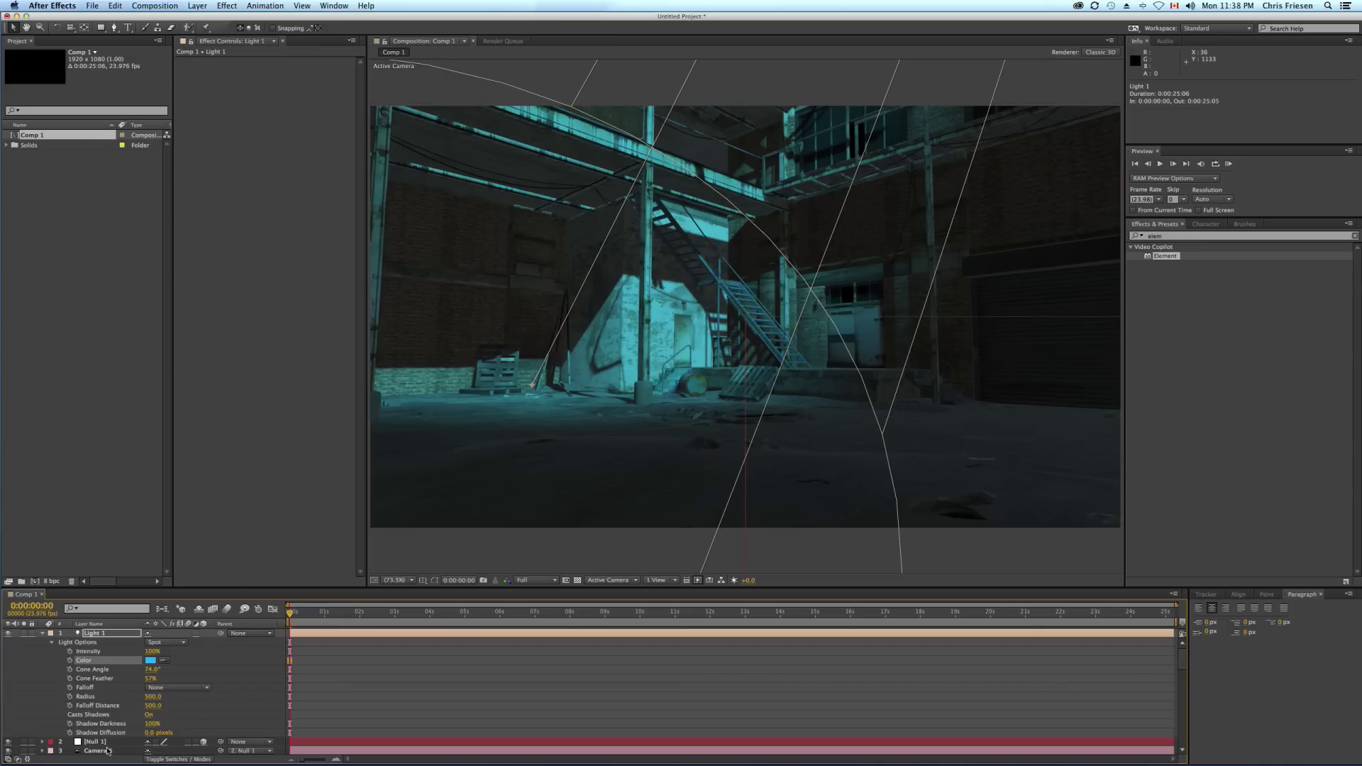
Step: Select the e3d layer to show its Element settings
{"action": "scroll", "coordinate": [107, 749], "scroll_direction": "down", "scroll_amount": 10}
{"action": "scroll", "coordinate": [107, 744], "scroll_direction": "up", "scroll_amount": 6}
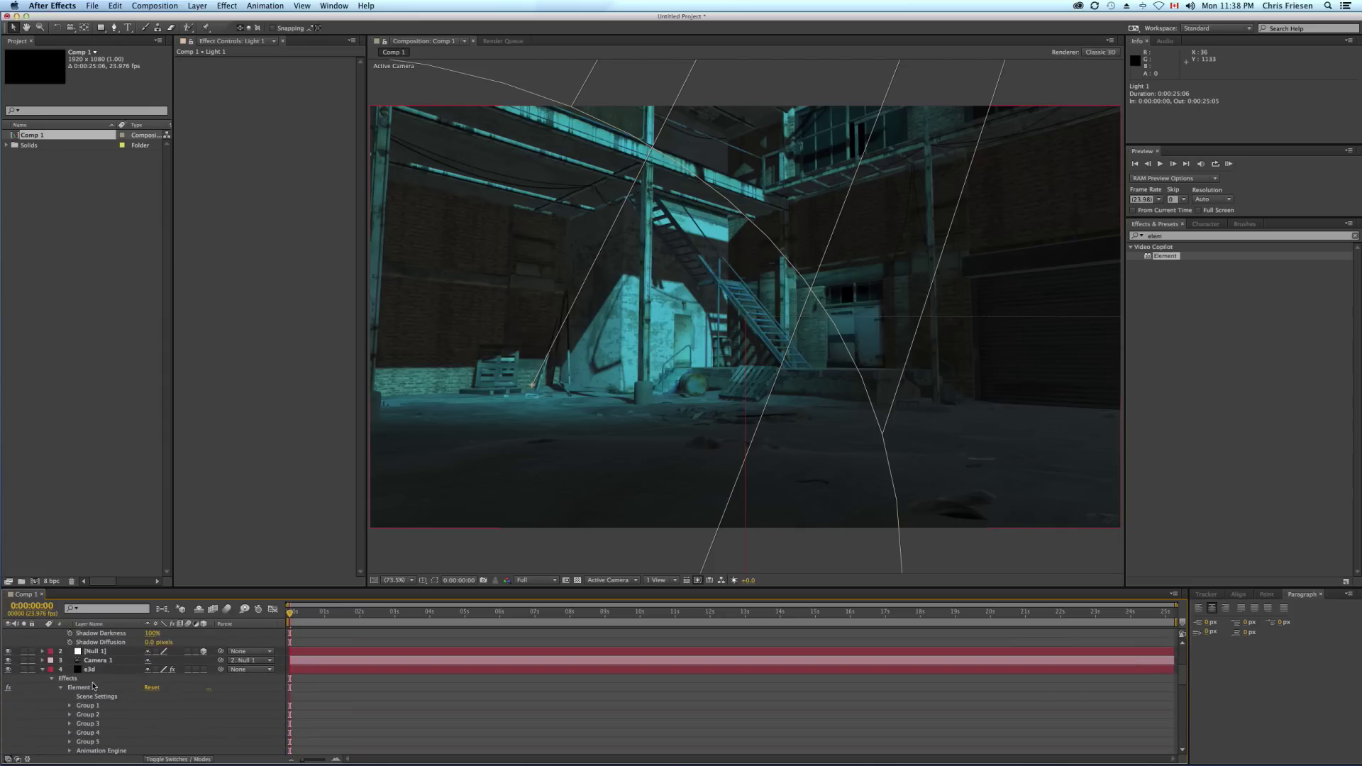
{"action": "left_click", "coordinate": [92, 669]}
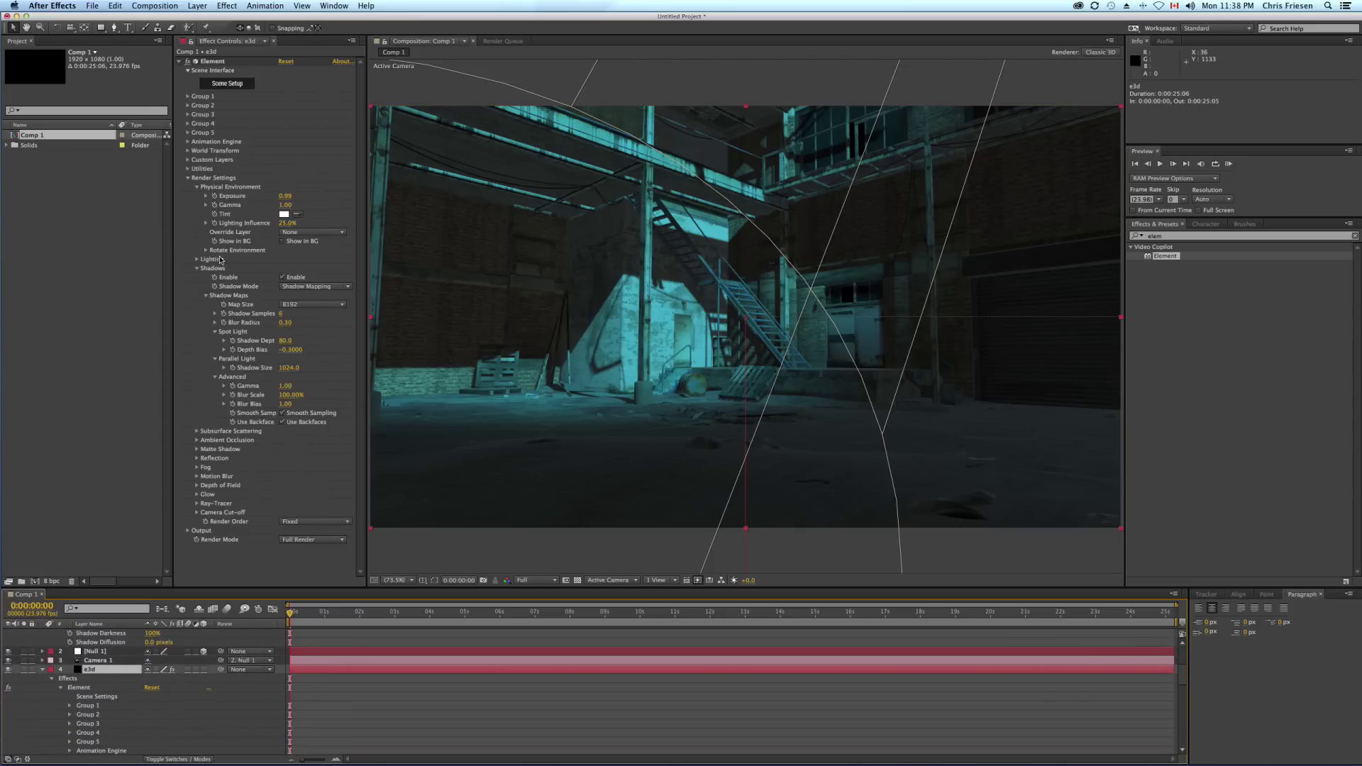
Step: Set the Physical Environment exposure to 0.79 and maximize the viewer
{"action": "left_click", "coordinate": [286, 196]}
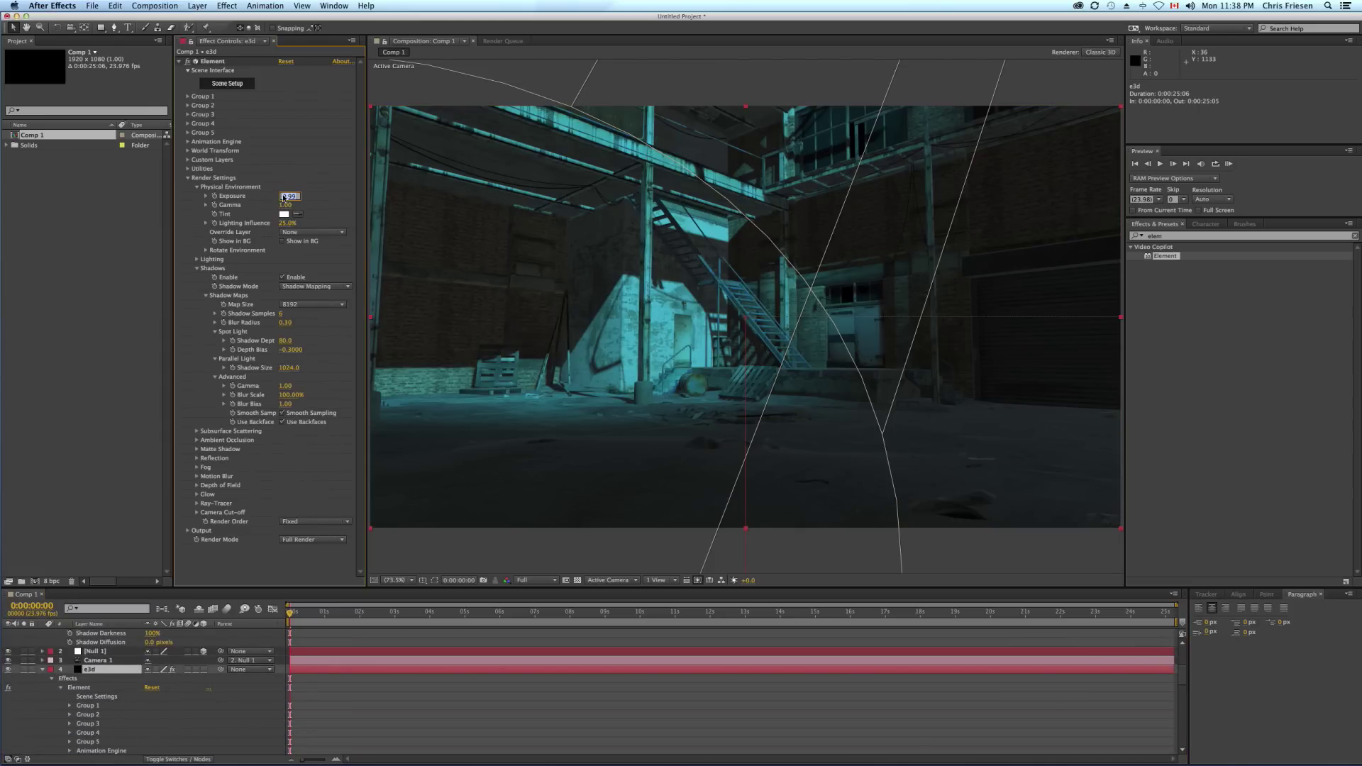
{"action": "type", "text": "0.79"}
{"action": "key", "text": "Return"}
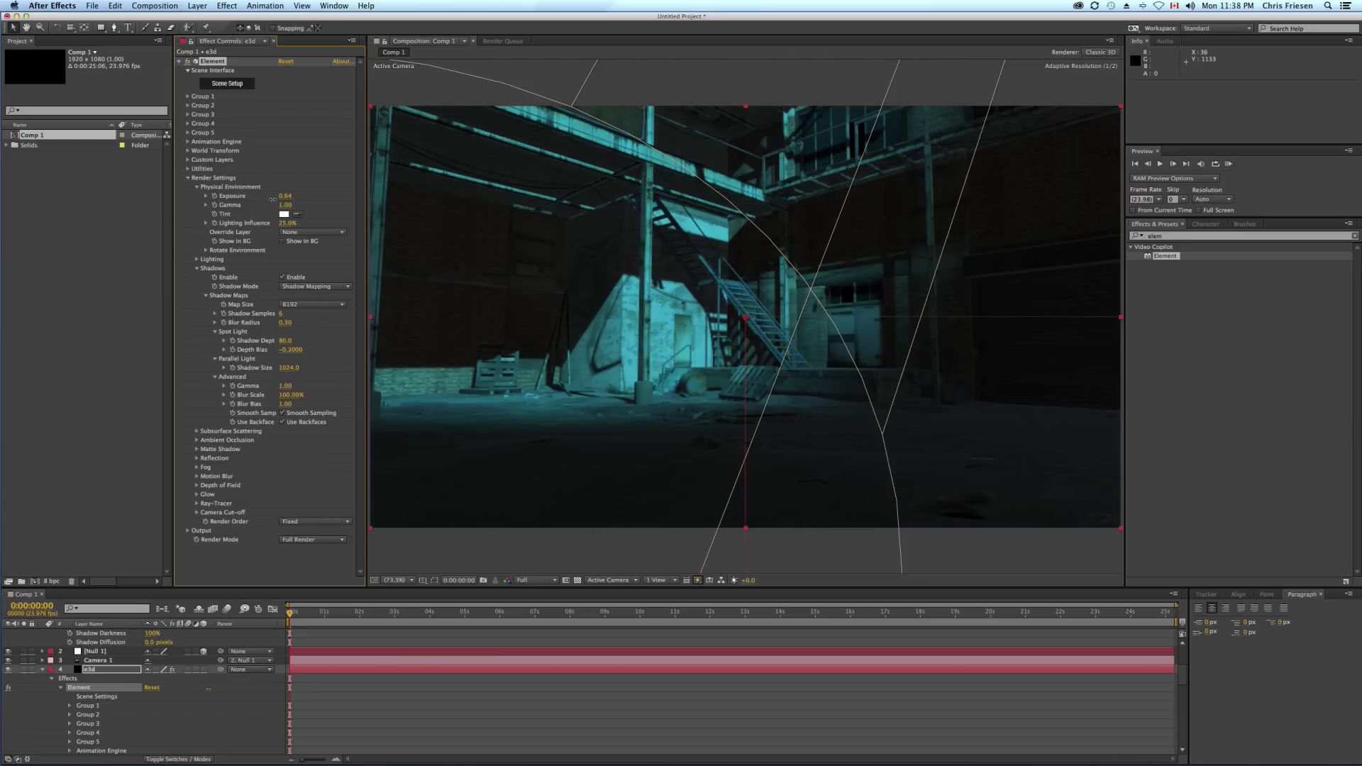
{"action": "key", "text": "grave"}
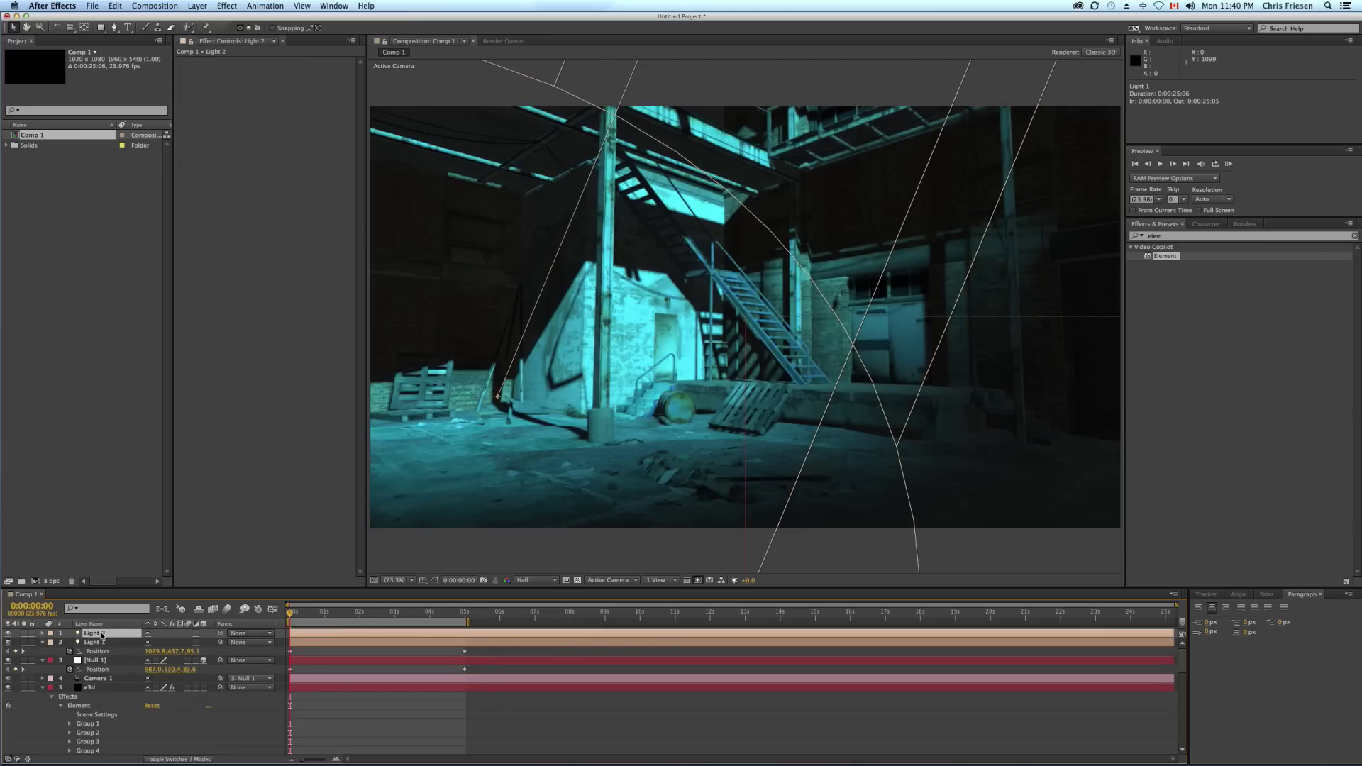
Step: Clear Light 2's position animation and move it lower
{"action": "key", "text": "p"}
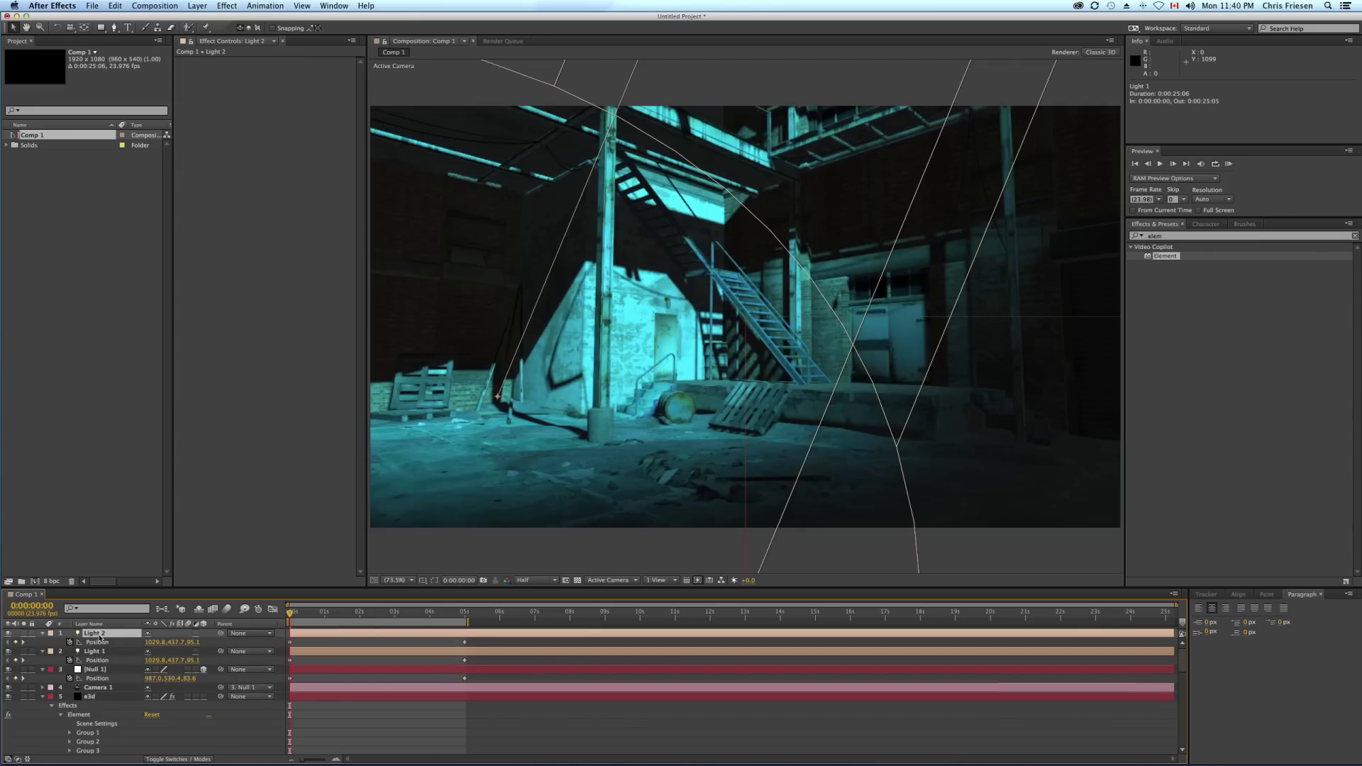
{"action": "left_click", "coordinate": [73, 643]}
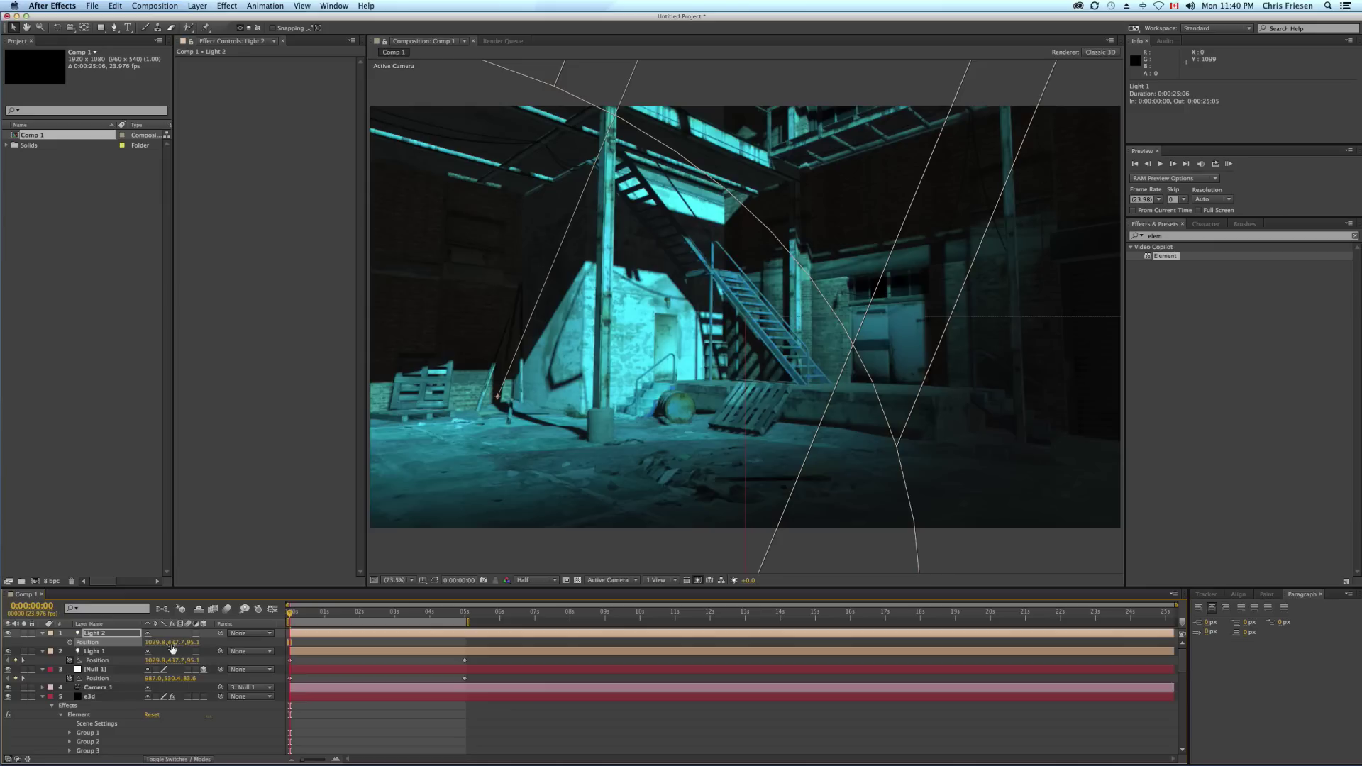
{"action": "left_click_drag", "start_coordinate": [176, 643], "coordinate": [146, 643]}
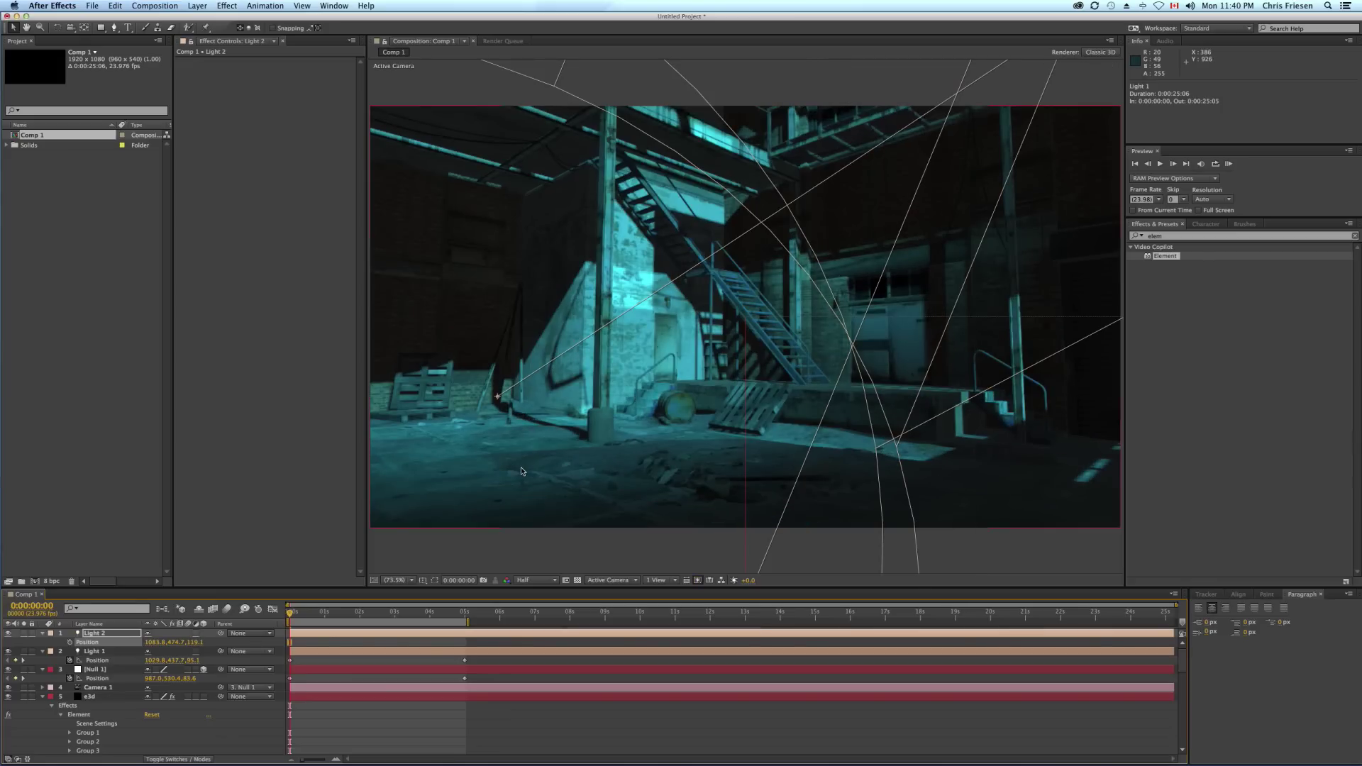
Step: Tint Light 2 a pale peach, switch it off, and add an adjustment layer
{"action": "key", "text": "a"}
{"action": "key", "text": "a"}
{"action": "left_click", "coordinate": [151, 661]}
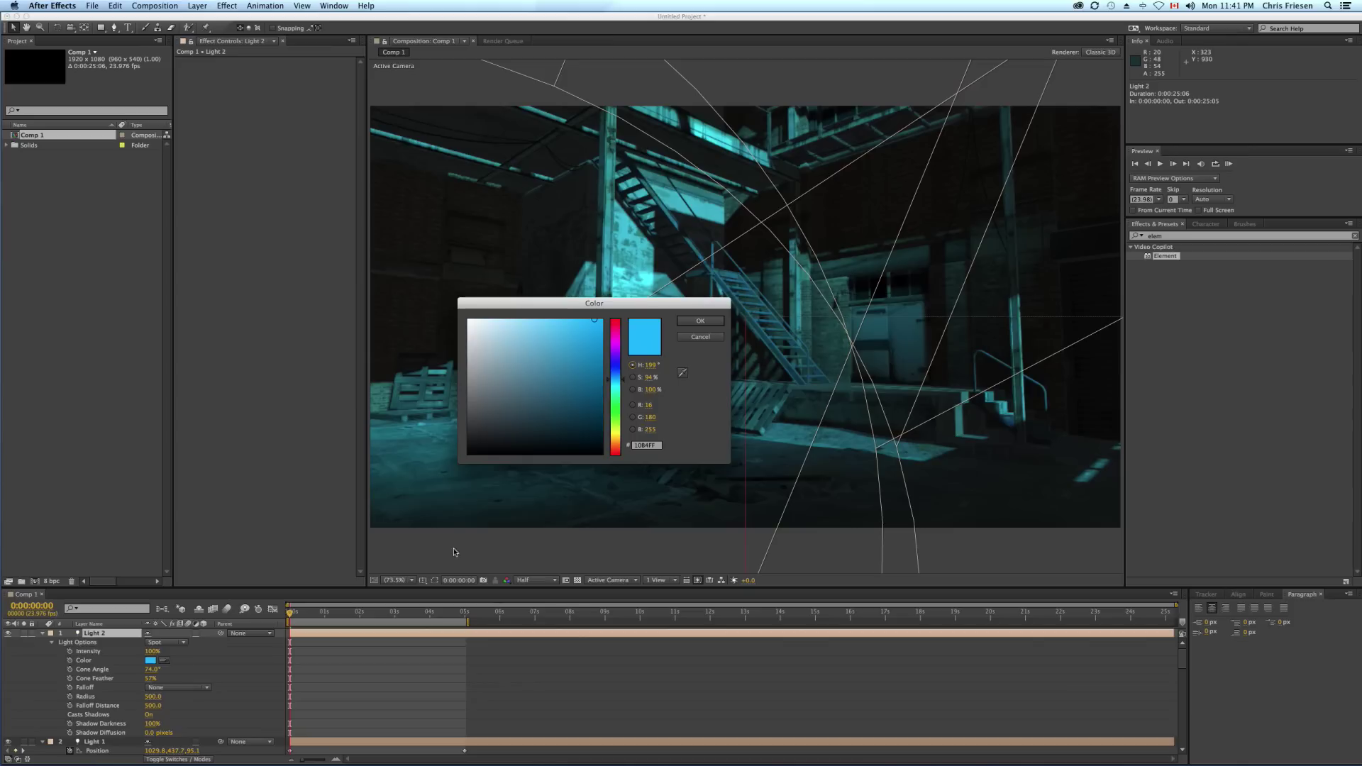
{"action": "left_click", "coordinate": [615, 438]}
{"action": "left_click_drag", "start_coordinate": [619, 437], "coordinate": [618, 442]}
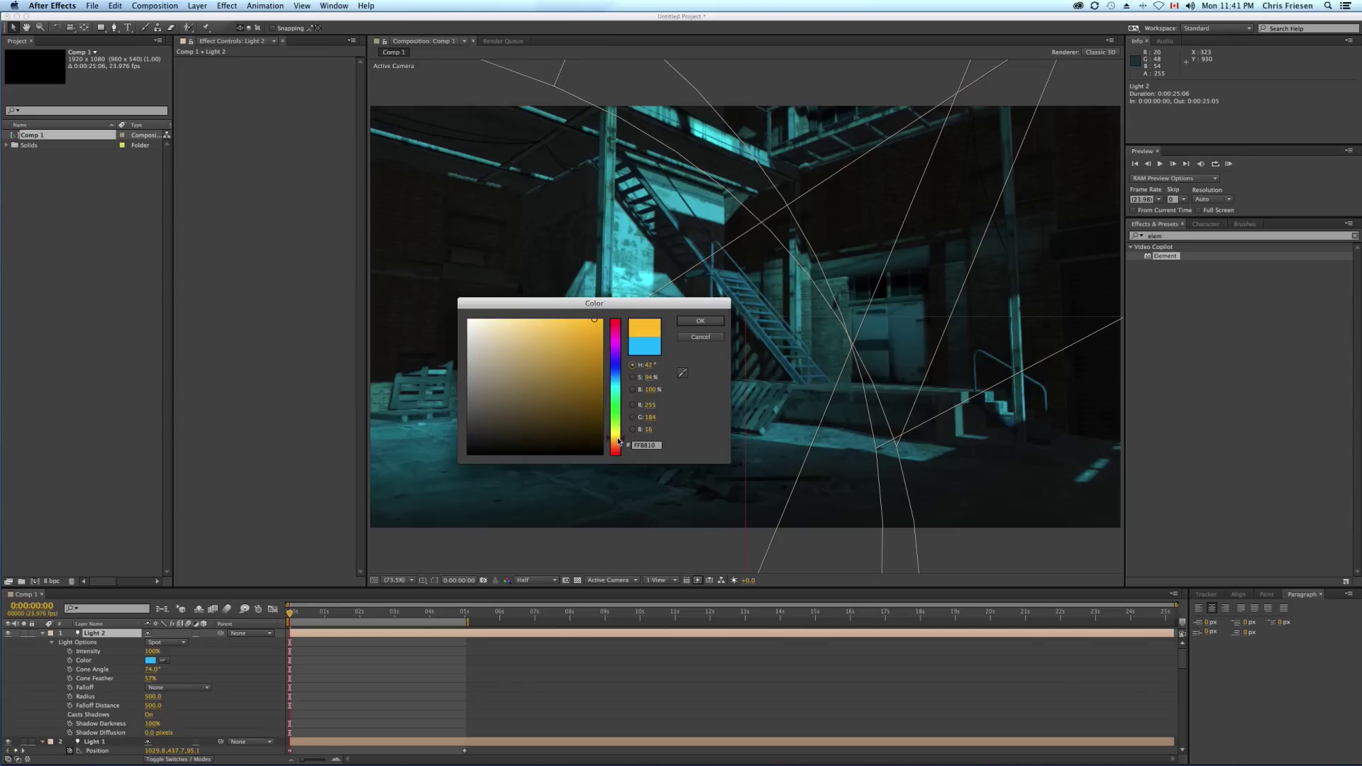
{"action": "left_click", "coordinate": [691, 321]}
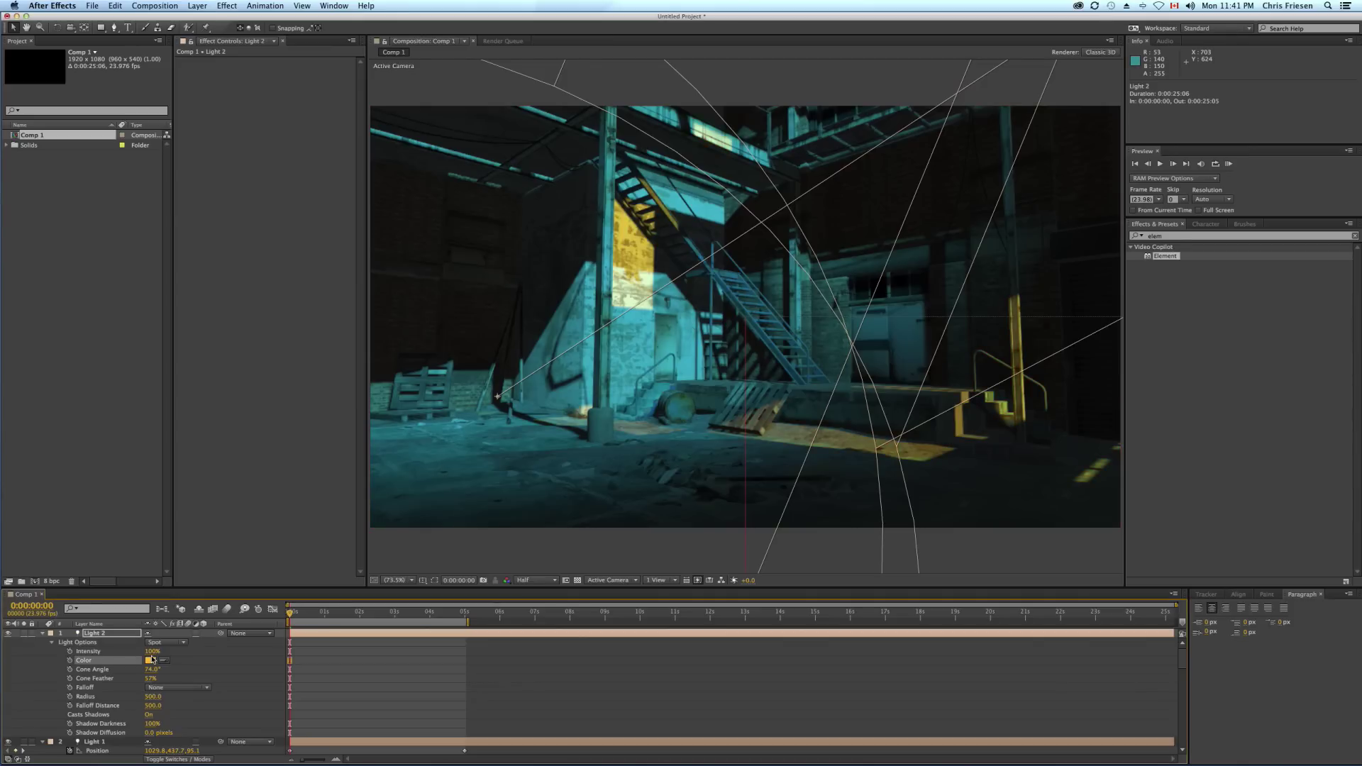
{"action": "left_click", "coordinate": [151, 660]}
{"action": "left_click_drag", "start_coordinate": [620, 438], "coordinate": [620, 444]}
{"action": "left_click_drag", "start_coordinate": [579, 346], "coordinate": [537, 316]}
{"action": "left_click", "coordinate": [700, 320]}
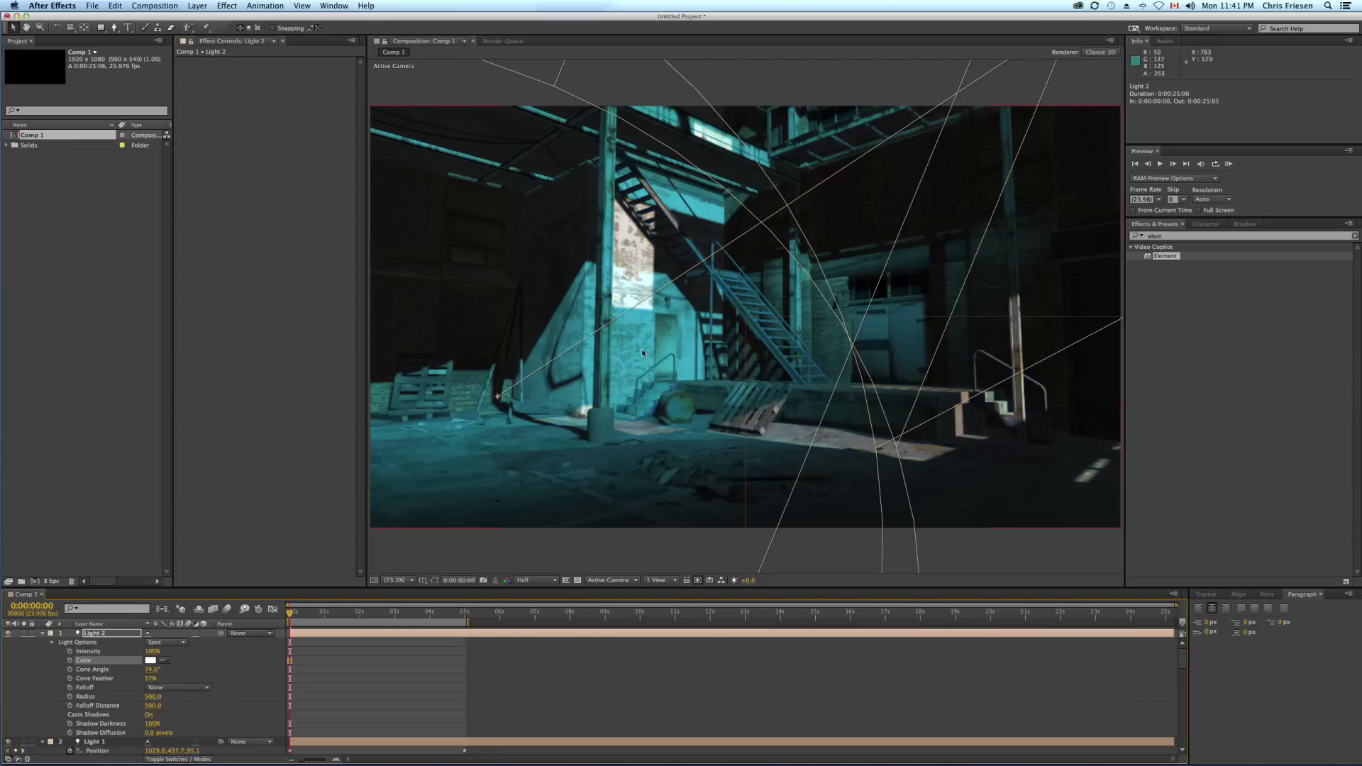
{"action": "left_click", "coordinate": [8, 633]}
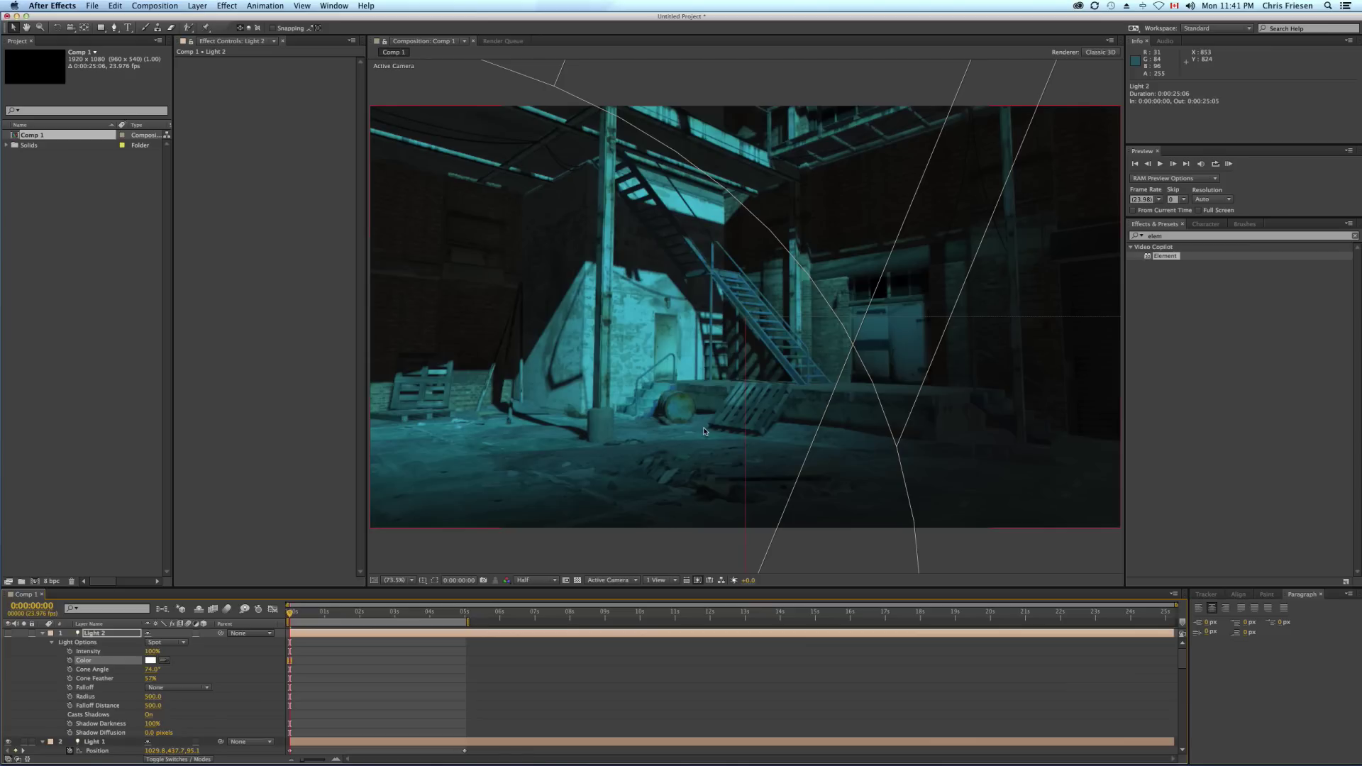
{"action": "key", "text": "super+alt+y"}
Step: Apply Curves to Adjustment Layer 1 and bend the RGB curve into a subtle grade
{"action": "key", "text": "BackSpace"}
{"action": "key", "text": "BackSpace"}
{"action": "key", "text": "BackSpace"}
{"action": "key", "text": "BackSpace"}
{"action": "type", "text": "curves"}
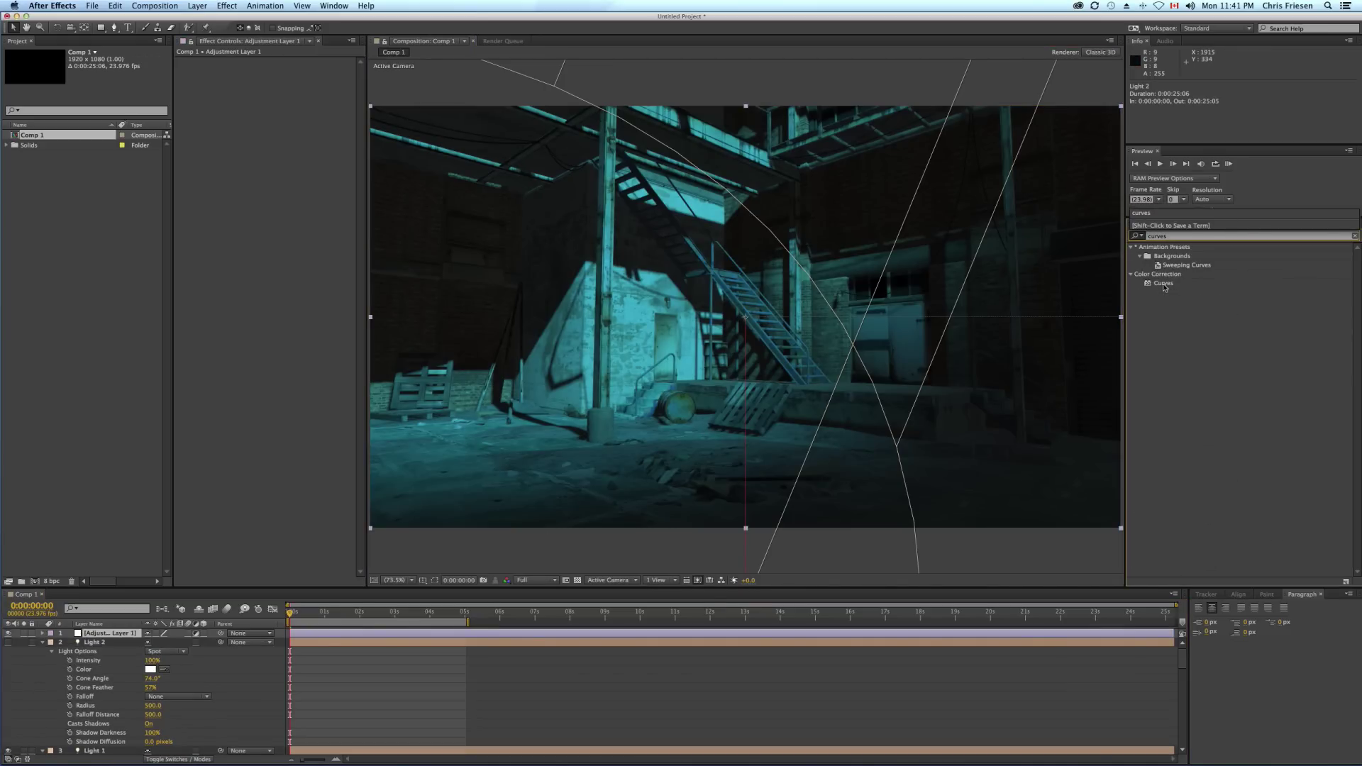
{"action": "left_click_drag", "start_coordinate": [1164, 284], "coordinate": [351, 251]}
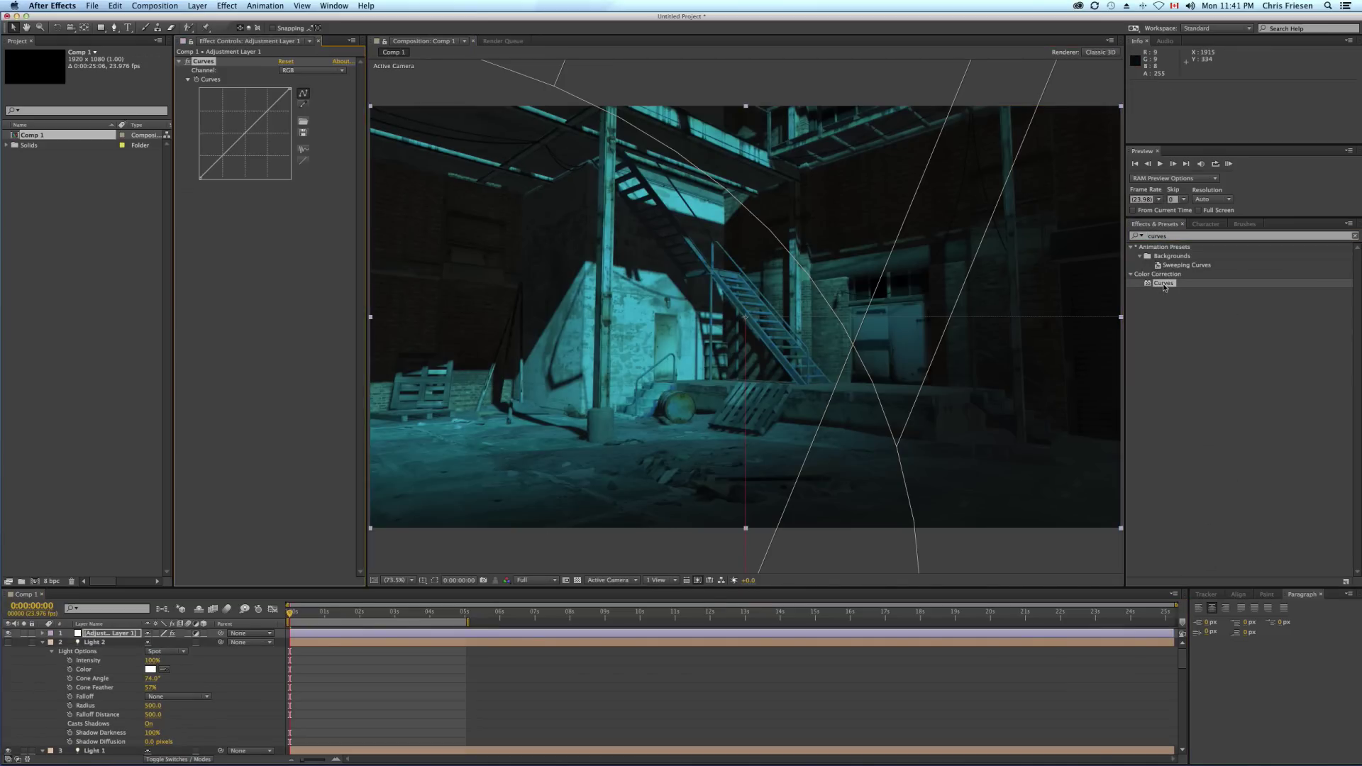
{"action": "left_click_drag", "start_coordinate": [239, 143], "coordinate": [241, 152]}
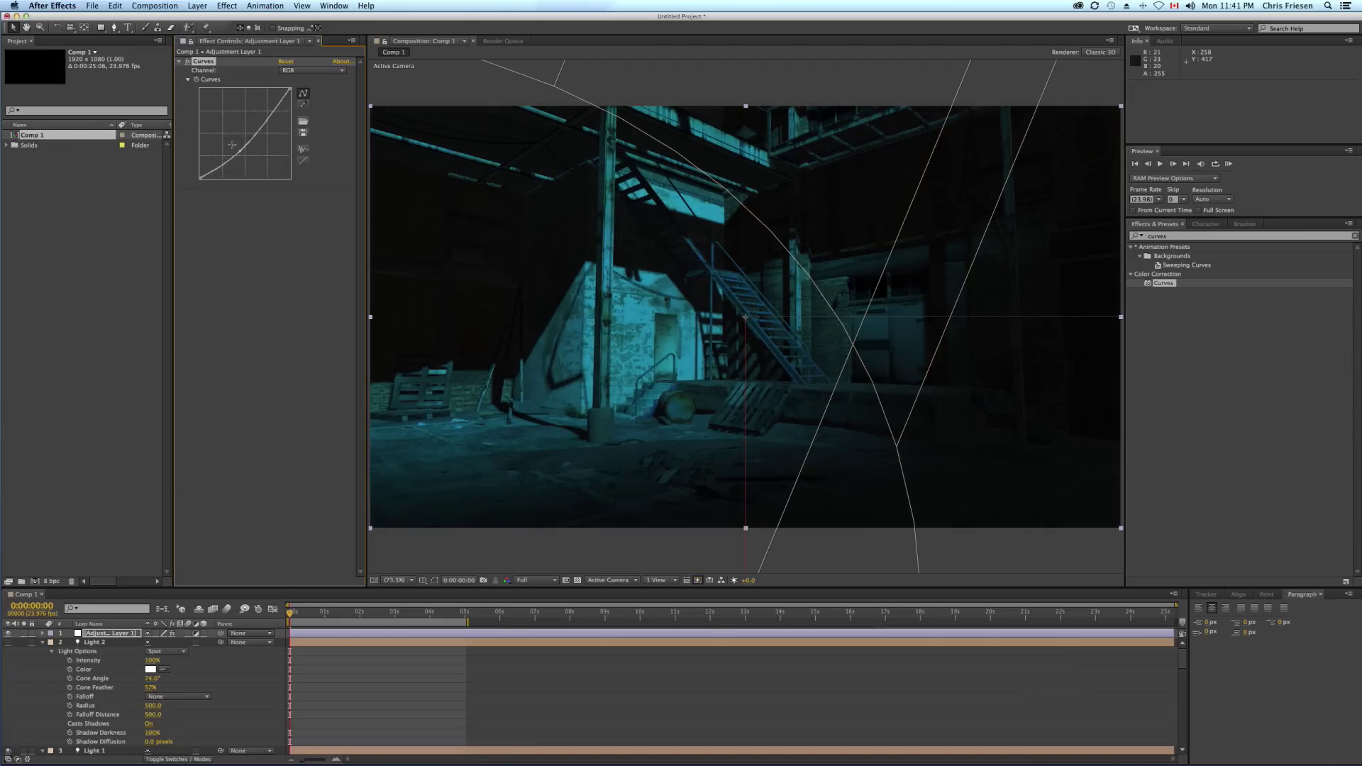
{"action": "left_click_drag", "start_coordinate": [240, 150], "coordinate": [210, 171]}
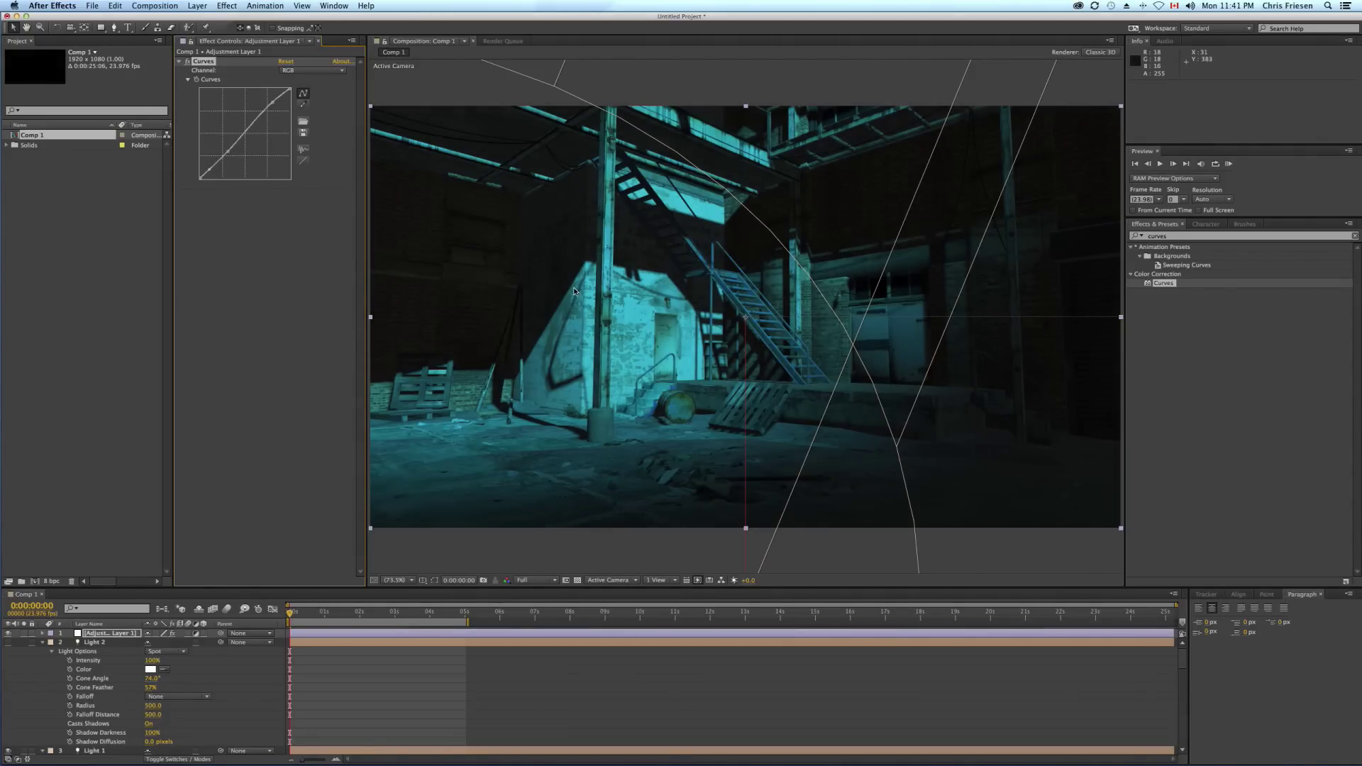
{"action": "key", "text": "super+shift+h"}
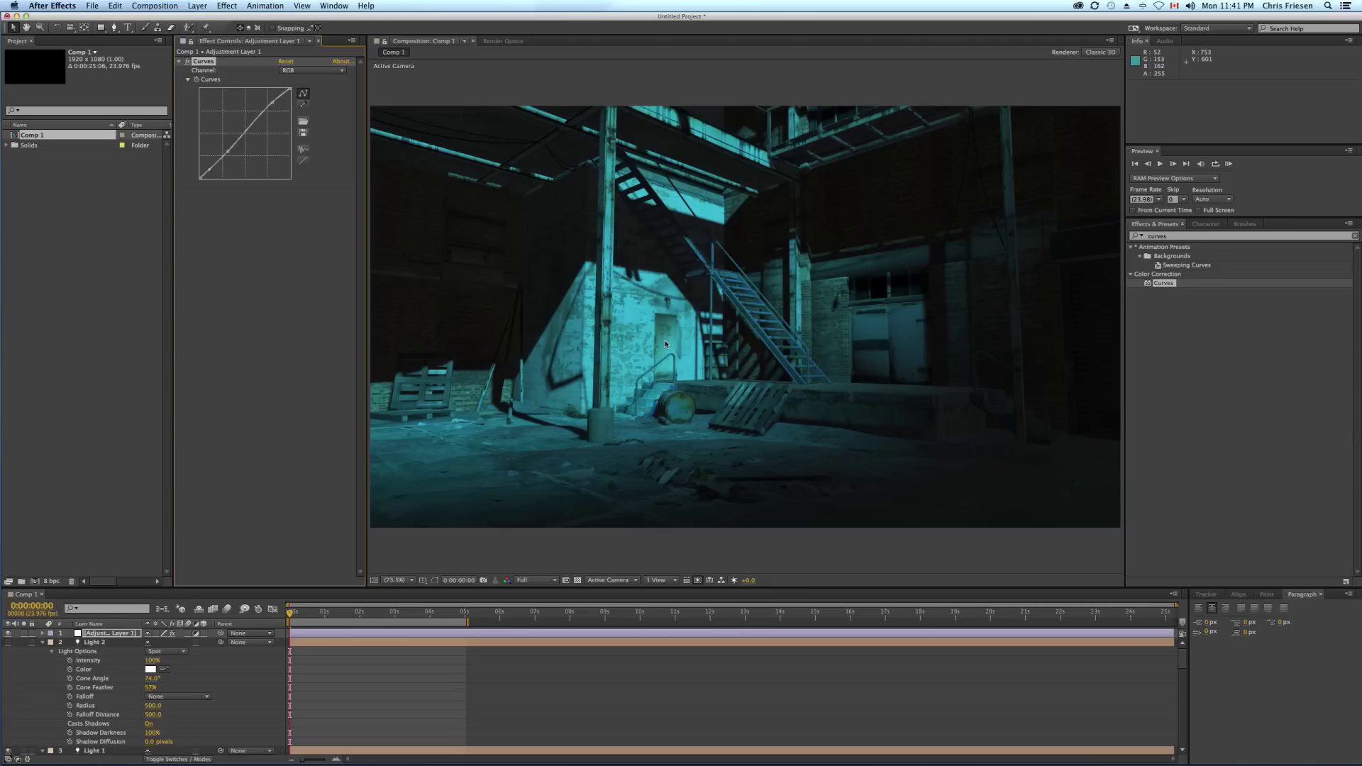
Step: Turn on Enhanced Multisampling in the e3d layer's Element Output settings
{"action": "scroll", "coordinate": [106, 748], "scroll_direction": "down", "scroll_amount": 10}
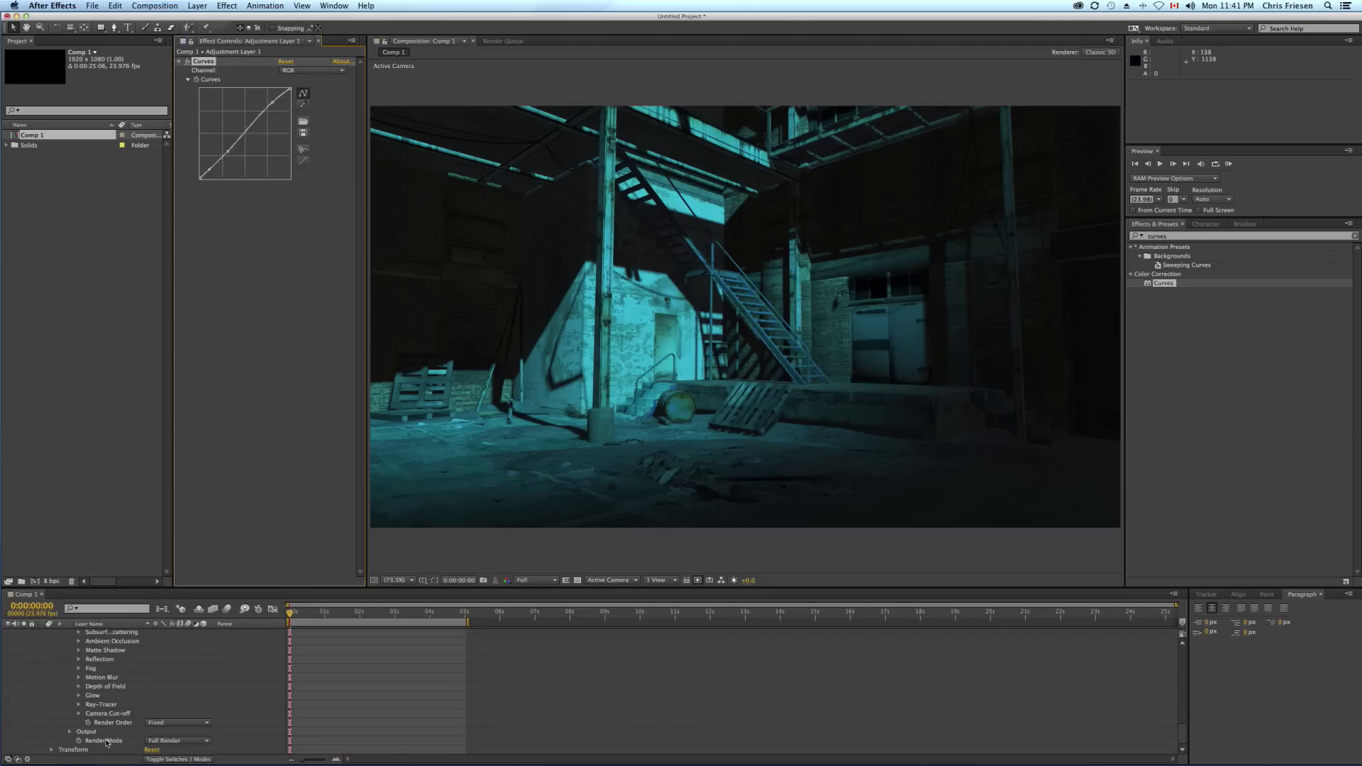
{"action": "scroll", "coordinate": [105, 731], "scroll_direction": "up", "scroll_amount": 5}
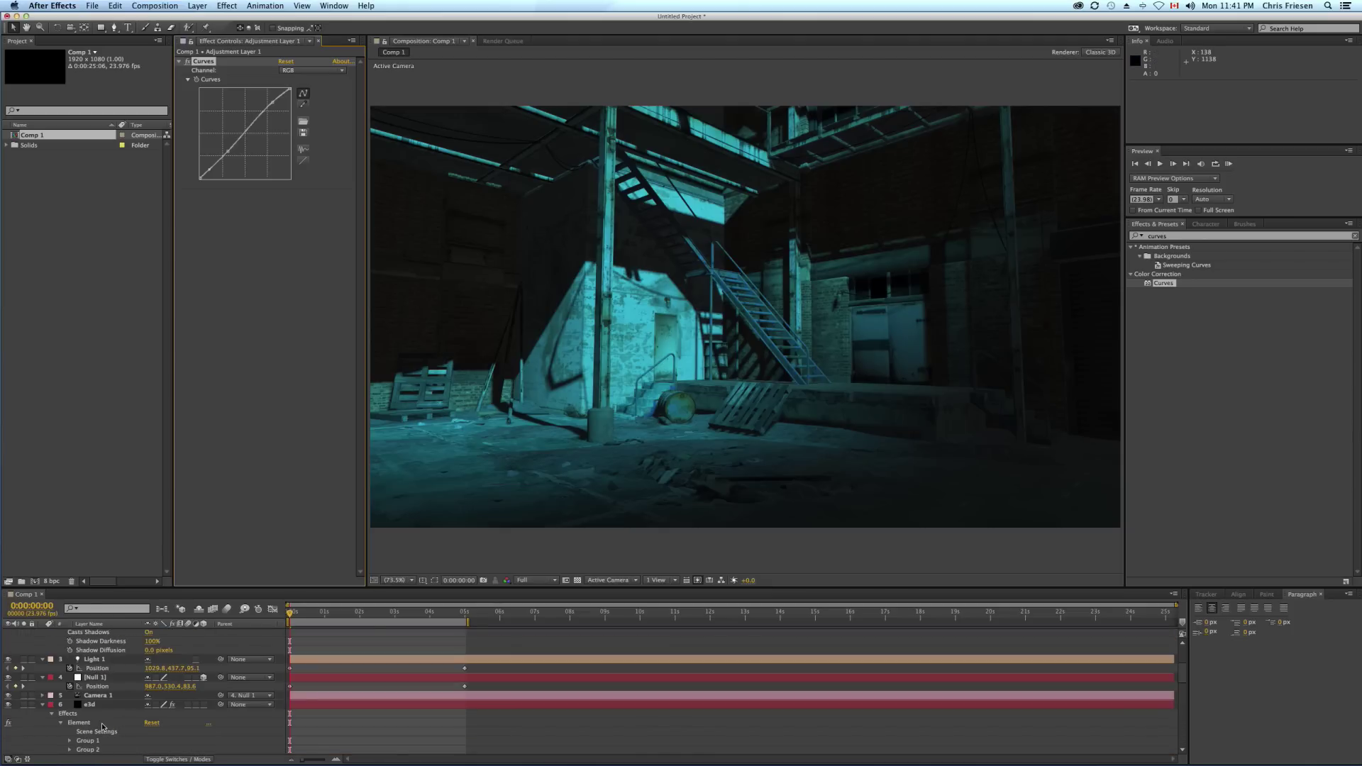
{"action": "left_click", "coordinate": [94, 704]}
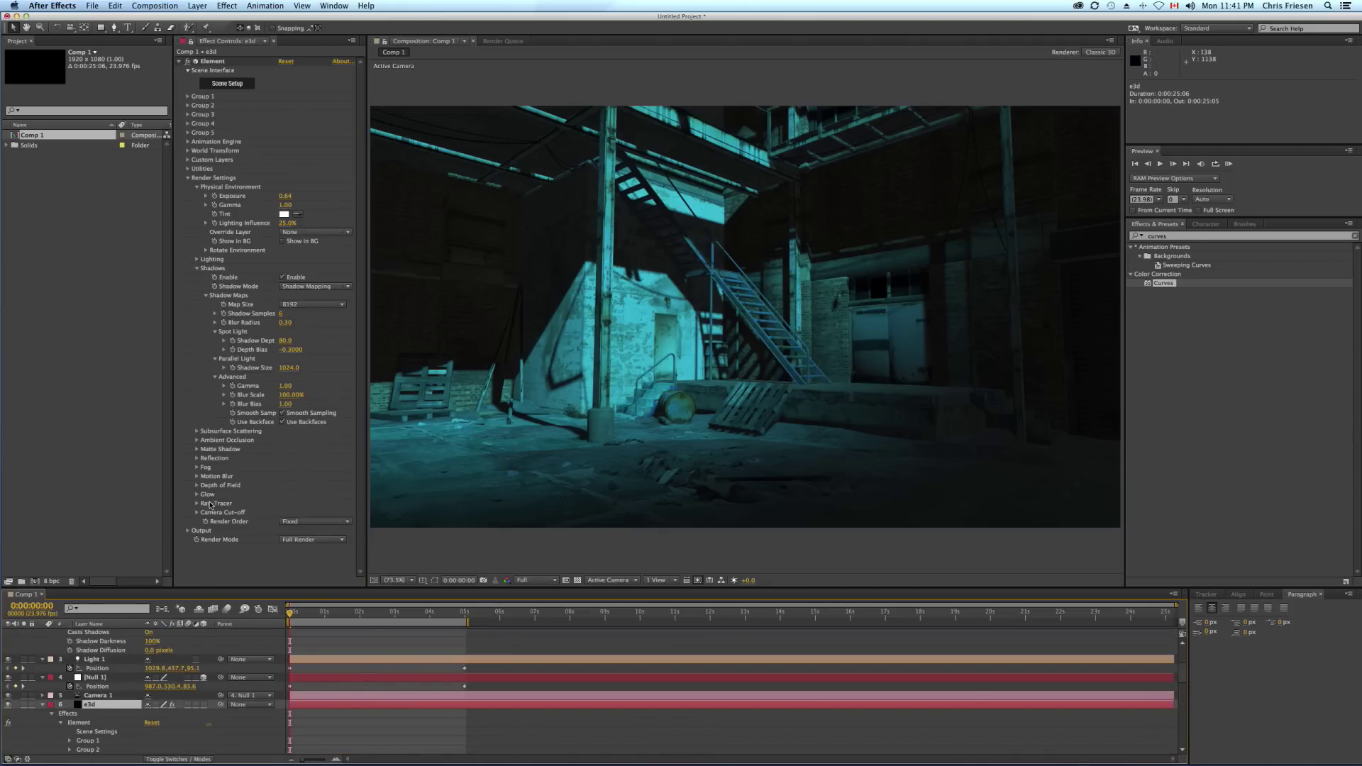
{"action": "left_click", "coordinate": [187, 530]}
{"action": "scroll", "coordinate": [202, 533], "scroll_direction": "down", "scroll_amount": 3}
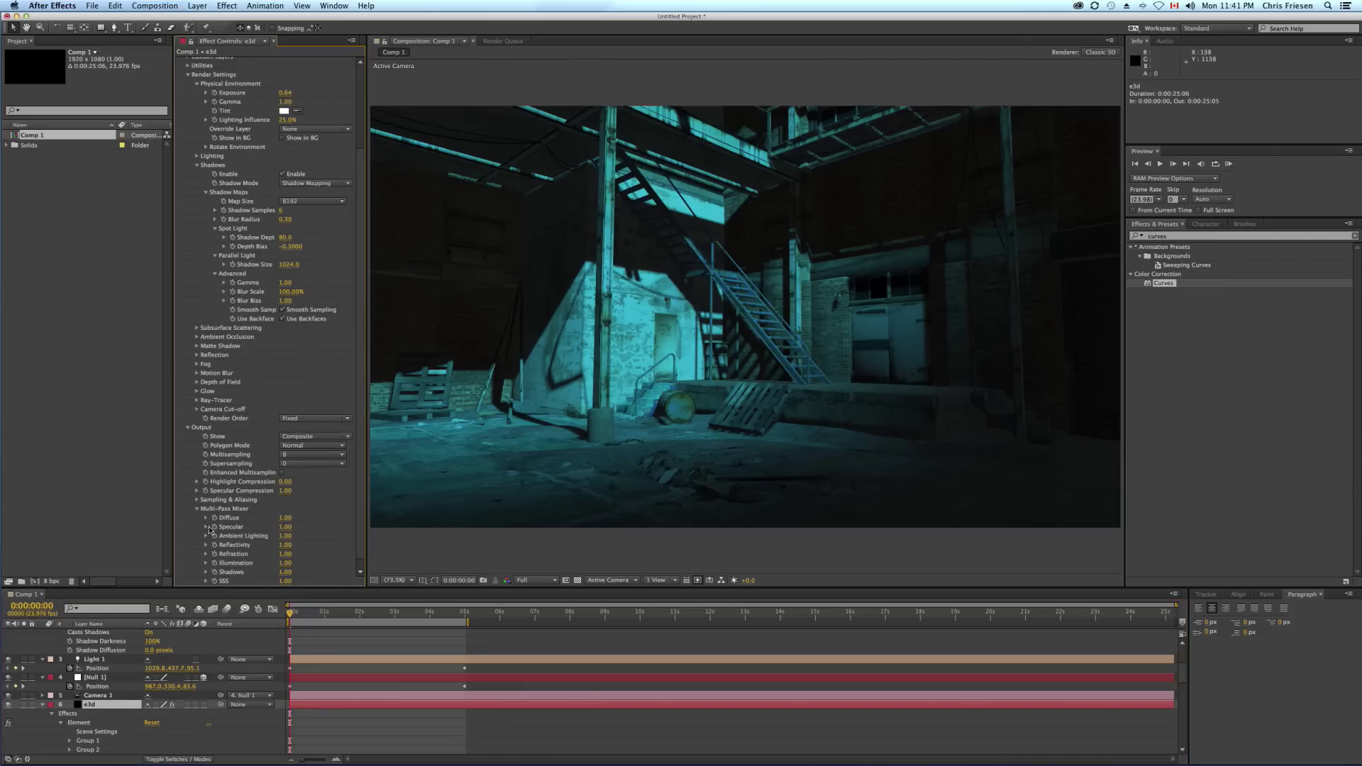
{"action": "left_click", "coordinate": [279, 473]}
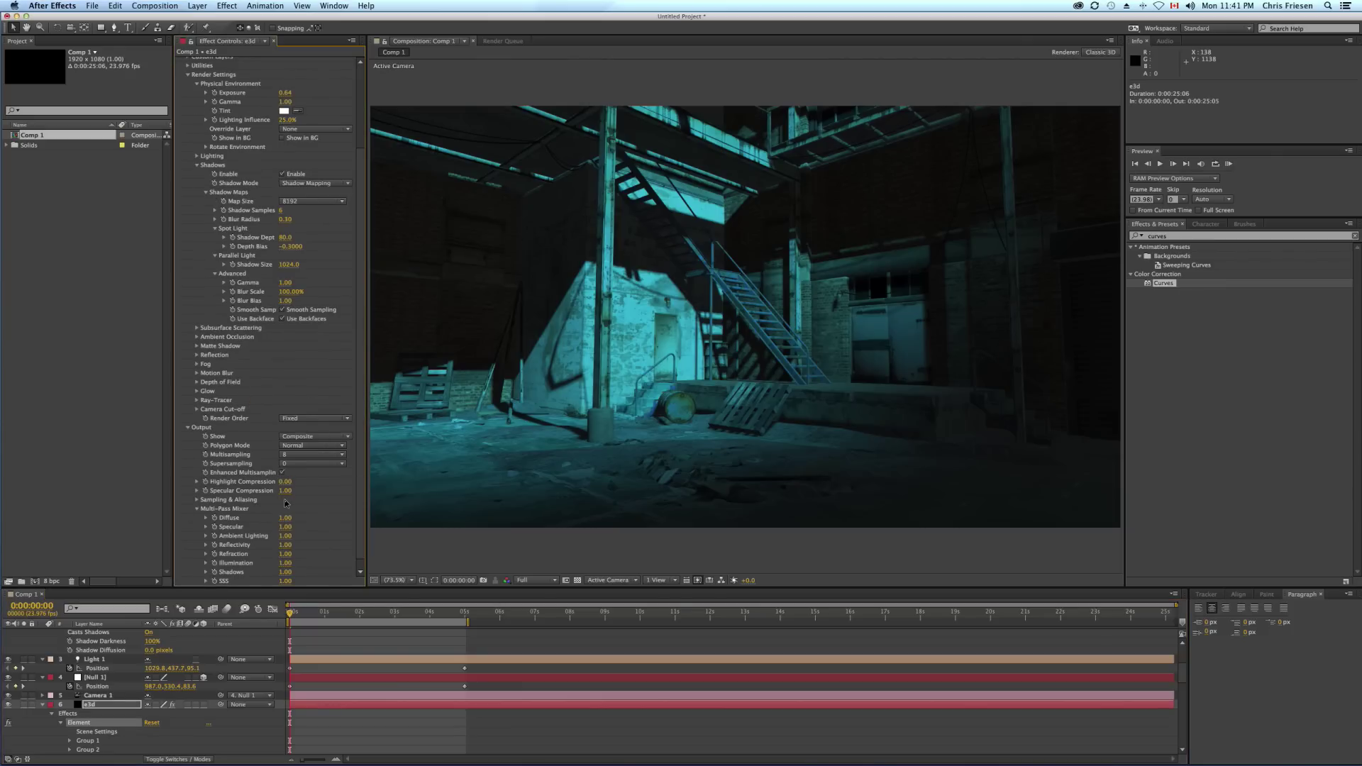
{"action": "scroll", "coordinate": [610, 411], "scroll_direction": "up", "scroll_amount": 3}
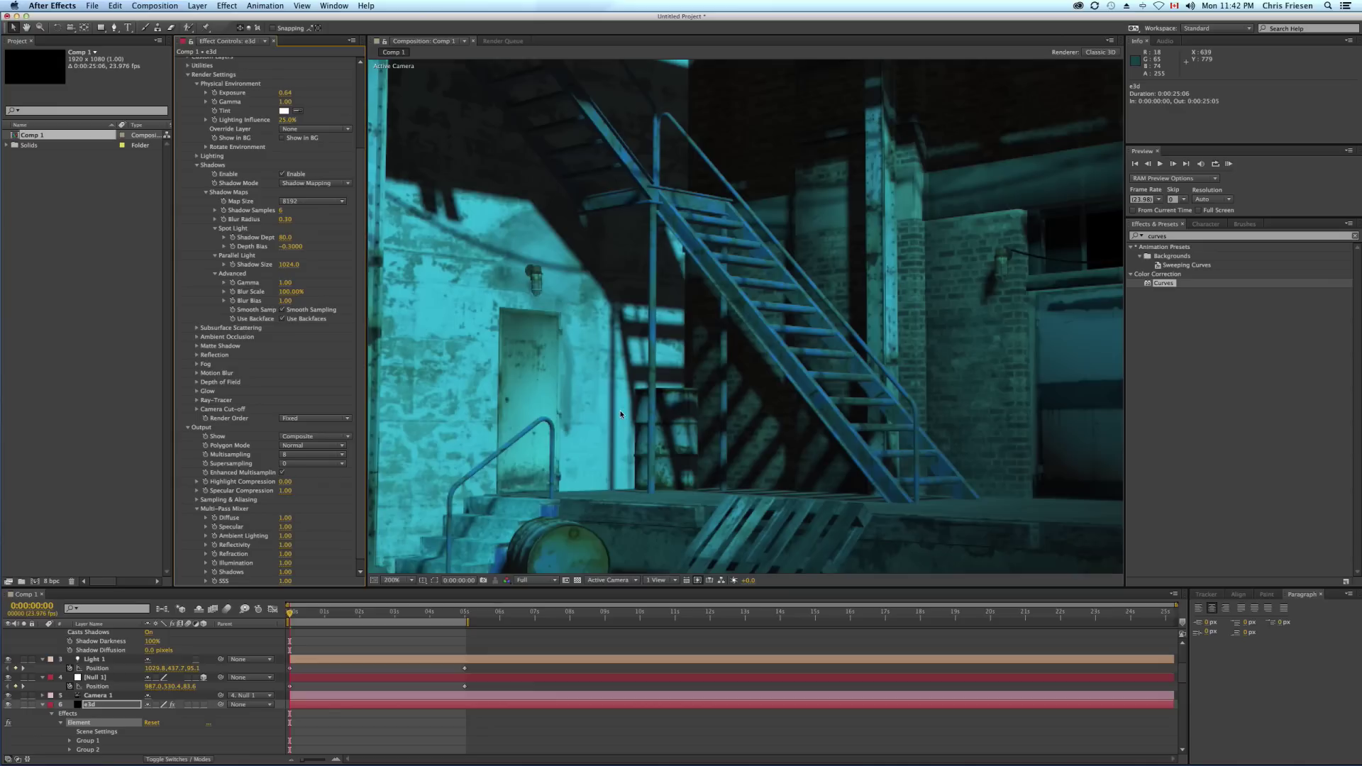
{"action": "key", "text": "super+z"}
{"action": "key", "text": "super+shift+z"}
Step: Set Supersampling to 2 and view the maximized frame at 100%
{"action": "left_click", "coordinate": [295, 465]}
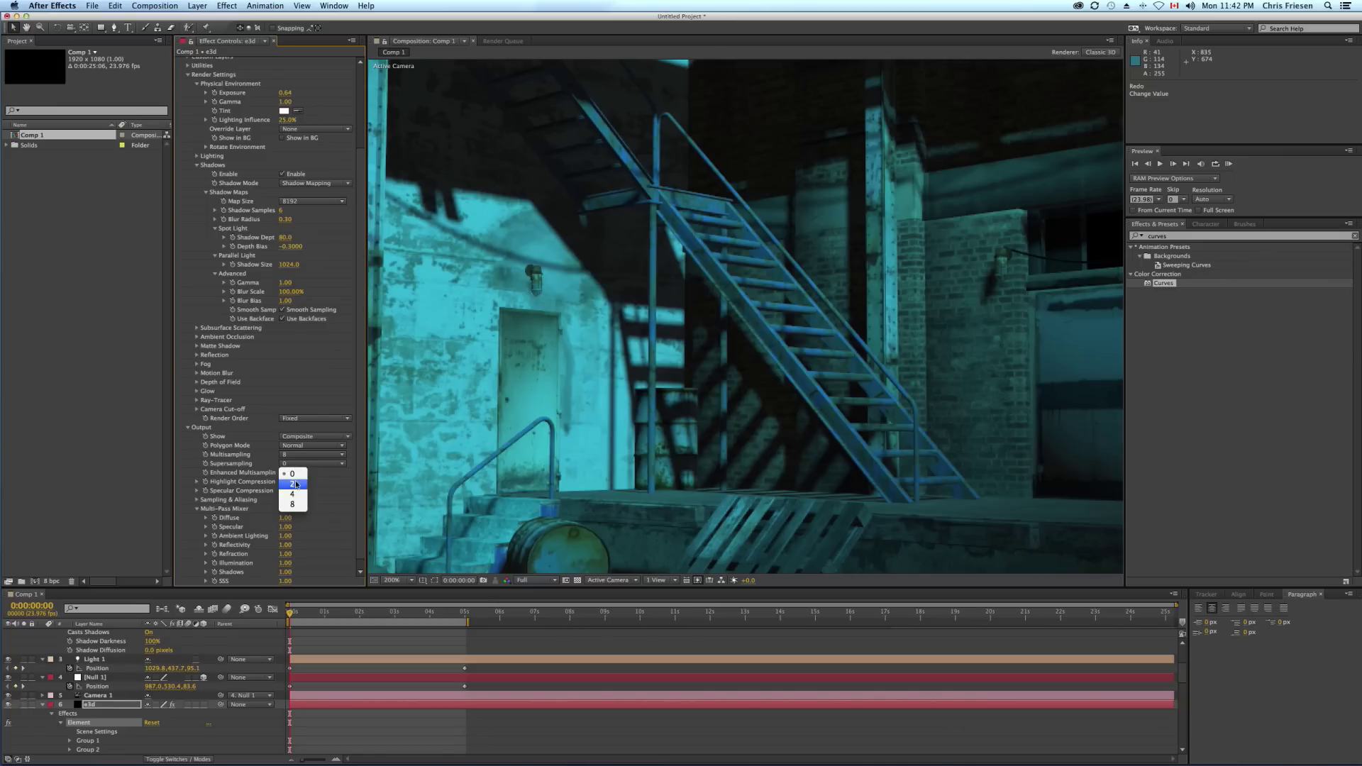
{"action": "left_click", "coordinate": [298, 482]}
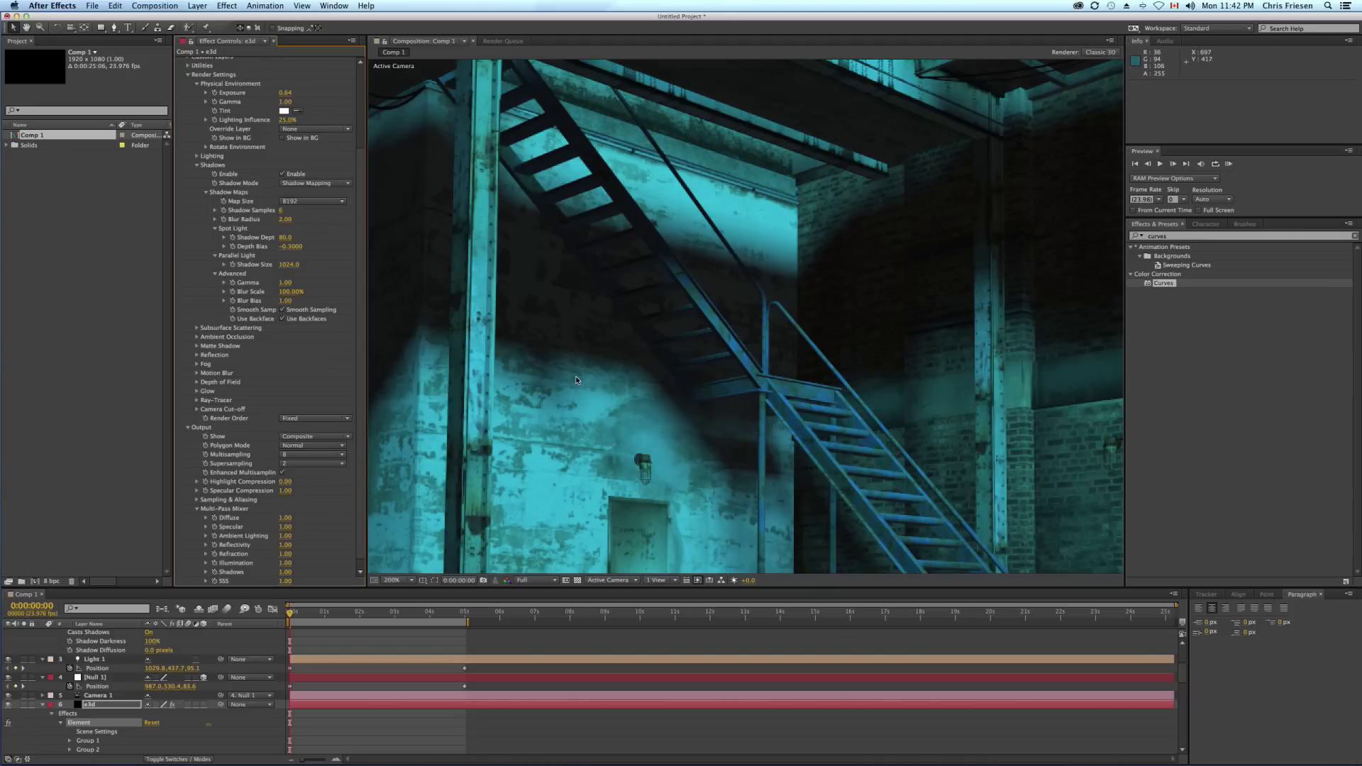
{"action": "key", "text": "grave"}
{"action": "key", "text": "comma"}
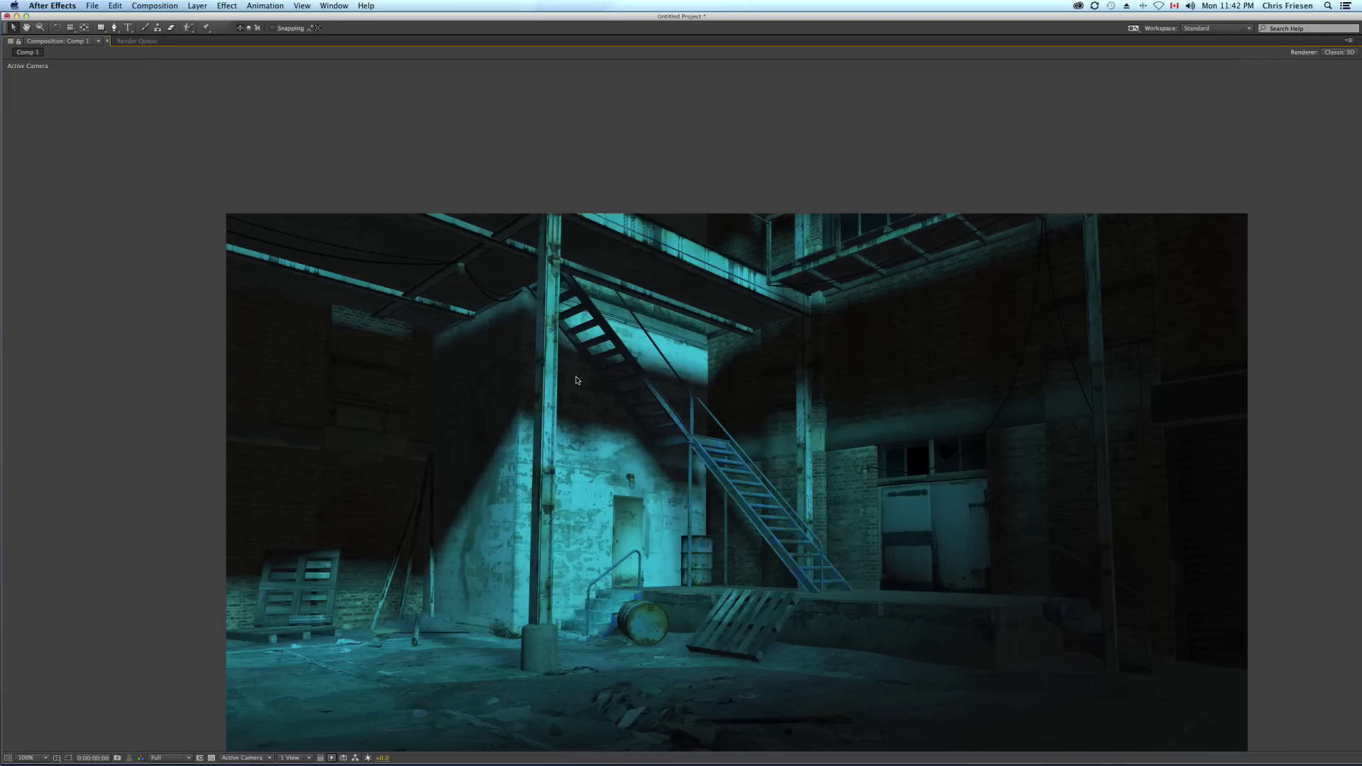